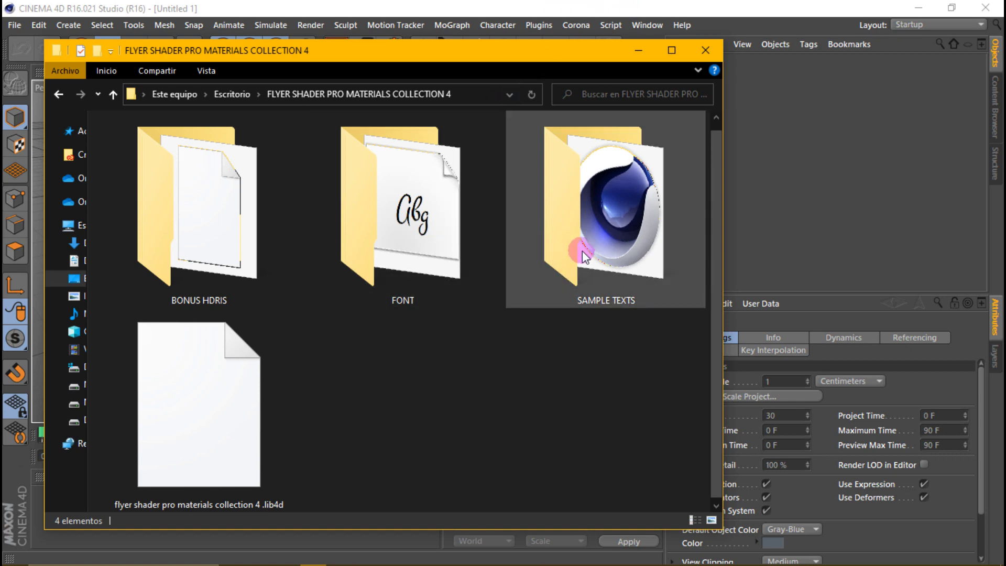
# - Select the SAMPLE TEXTS folder inside Desktop's FLYER SHADER PRO MATERIALS COLLECTION 4 folder
pyautogui.click(559, 269)
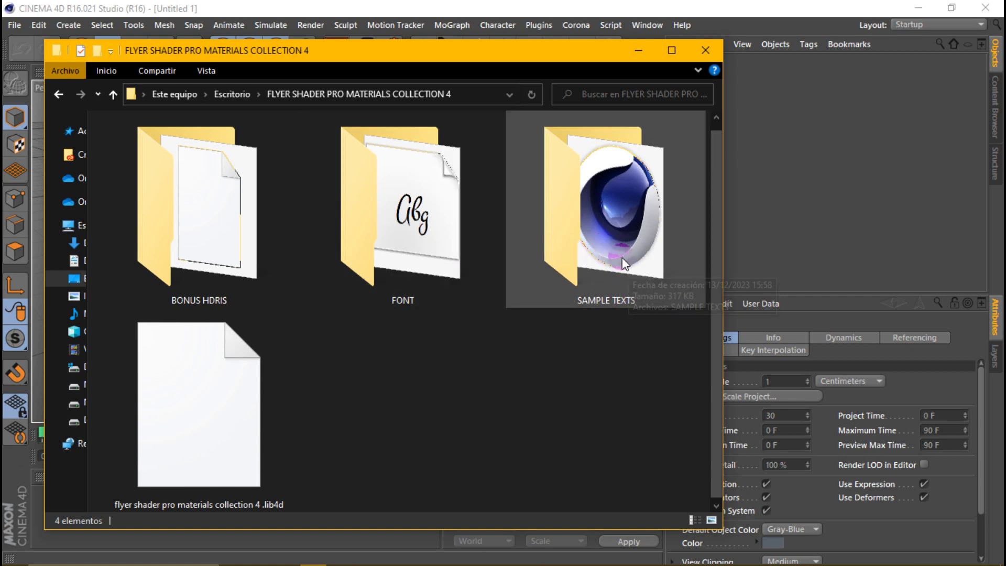
pyautogui.click(565, 125)
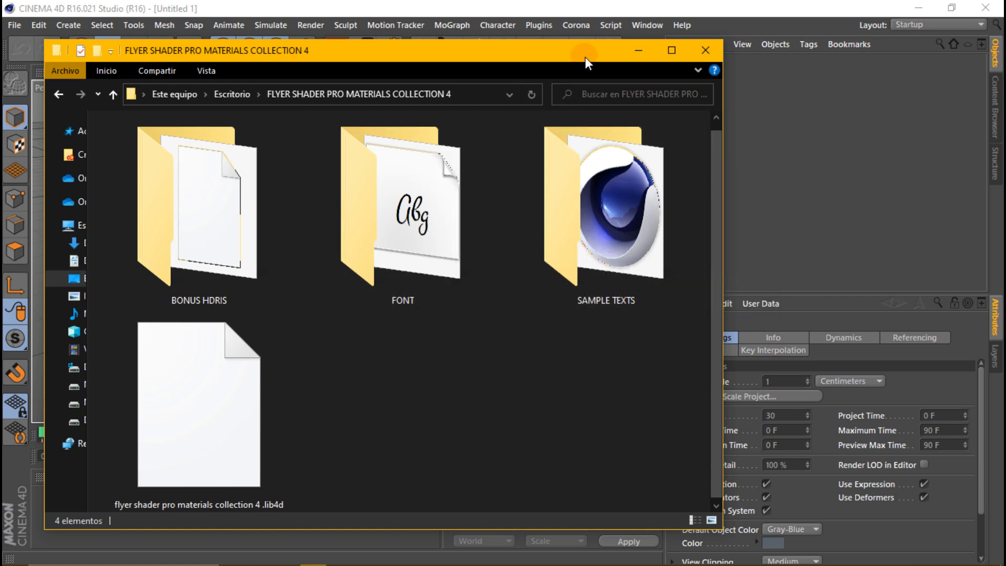
pyautogui.moveTo(580, 51); pyautogui.dragTo(548, 59)
pyautogui.click(553, 261)
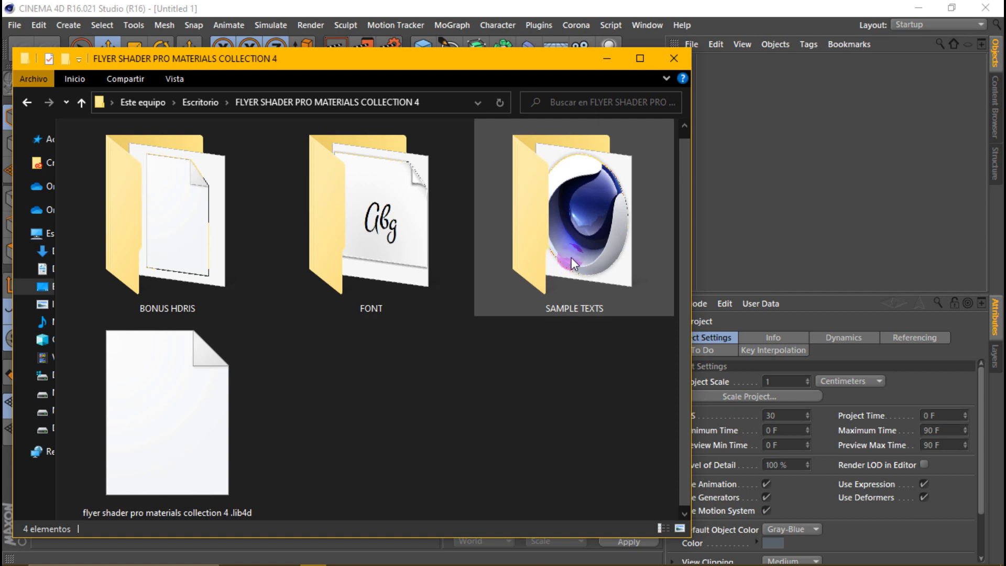
# - Open the SAMPLE TEXTS folder and load SAMPLE TEXTS.c4d into Cinema 4D's Object Manager
pyautogui.doubleClick(576, 246)
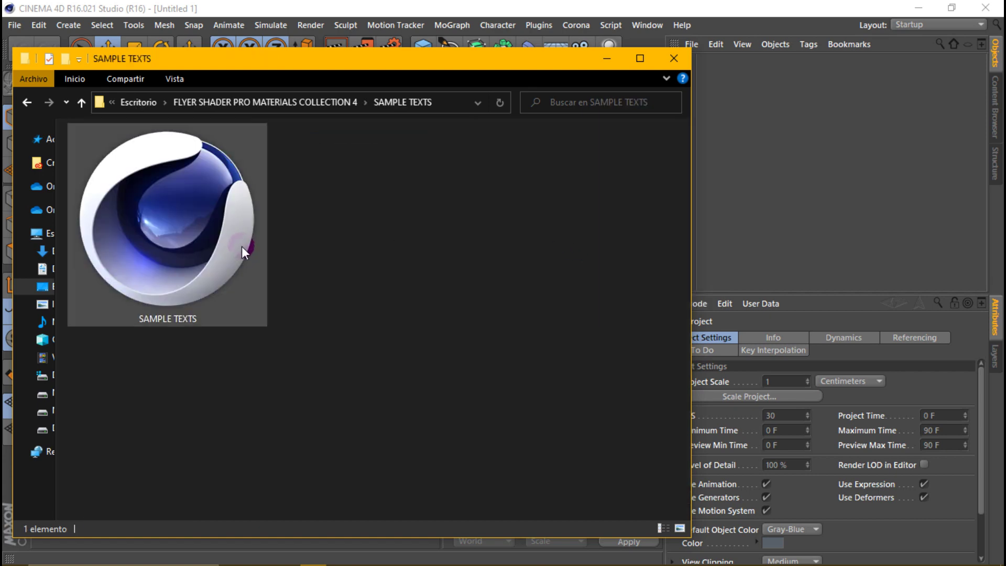
pyautogui.moveTo(188, 220)
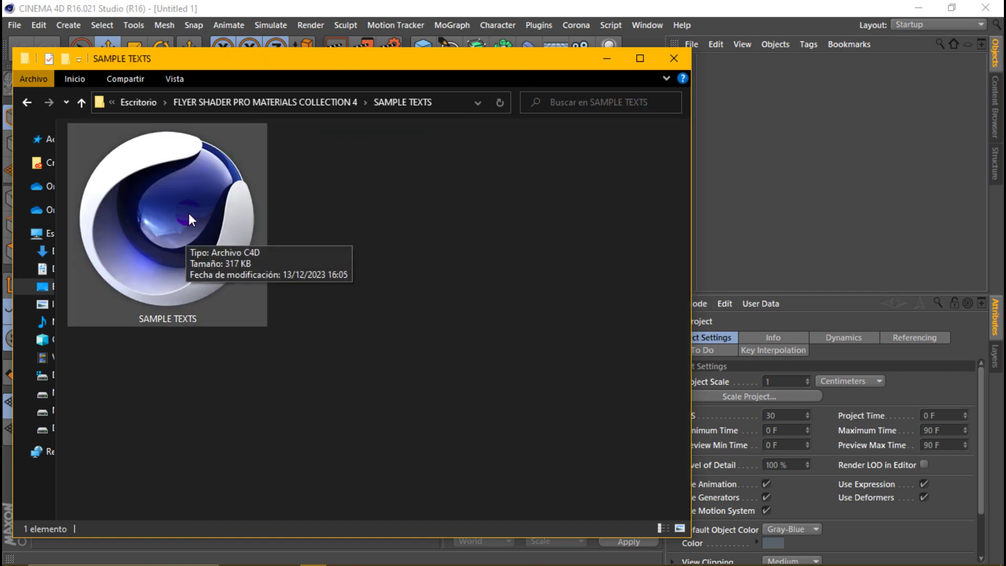
pyautogui.moveTo(189, 213); pyautogui.dragTo(728, 181)
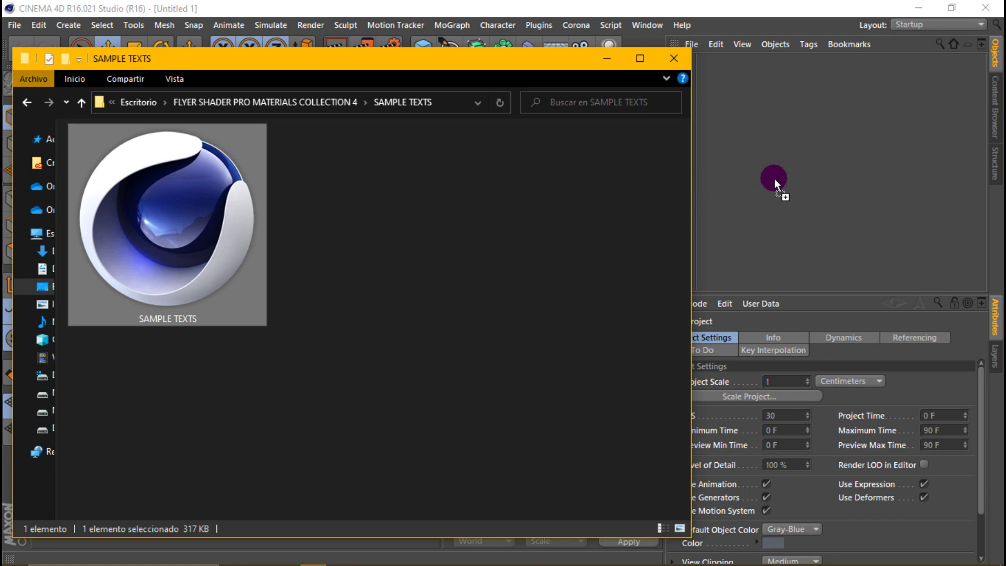
pyautogui.moveTo(824, 174); pyautogui.dragTo(822, 179)
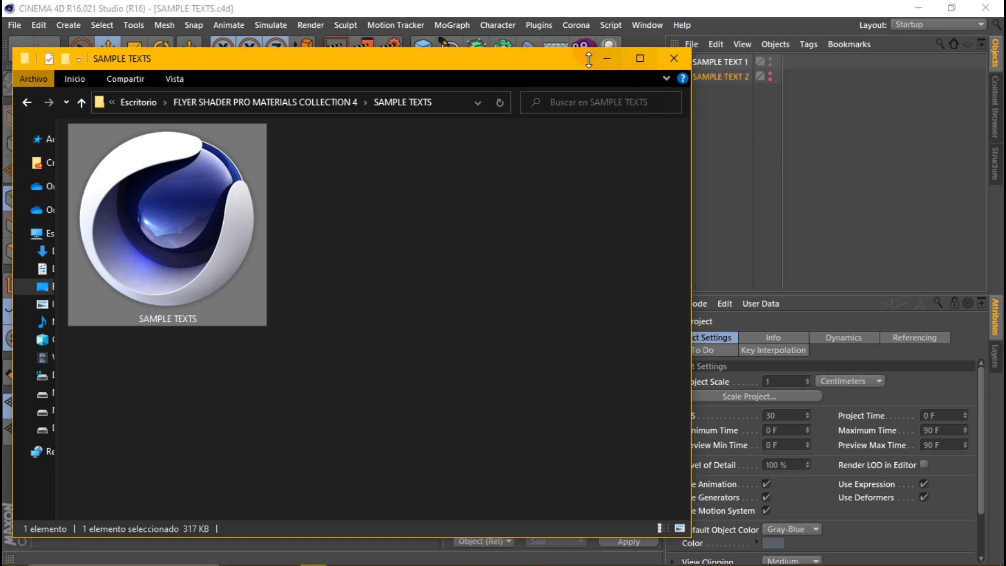
# - Return Explorer to the collection folder and move its window aside to reveal the 3D Text
pyautogui.click(27, 106)
pyautogui.moveTo(545, 58); pyautogui.dragTo(563, 162)
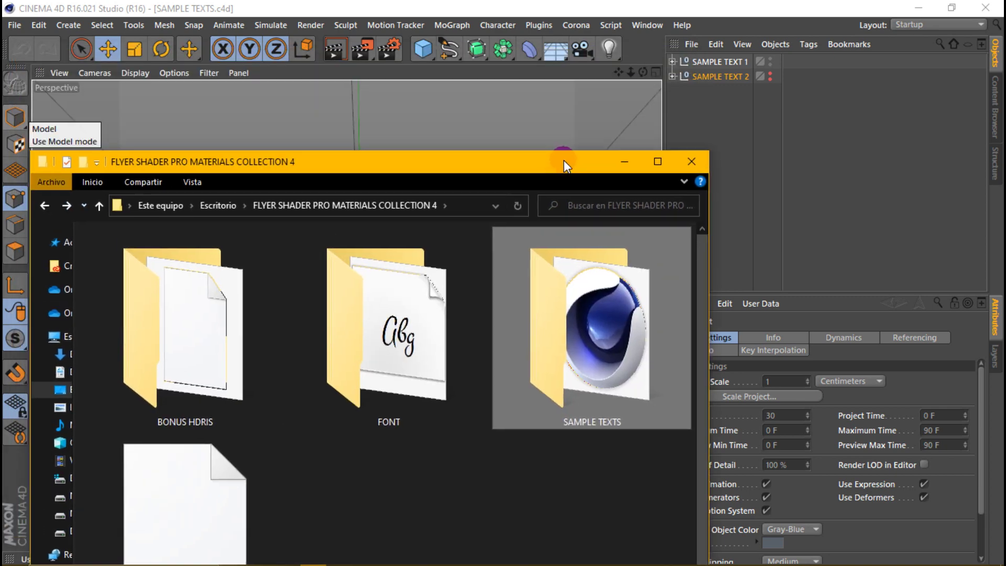
pyautogui.click(714, 100)
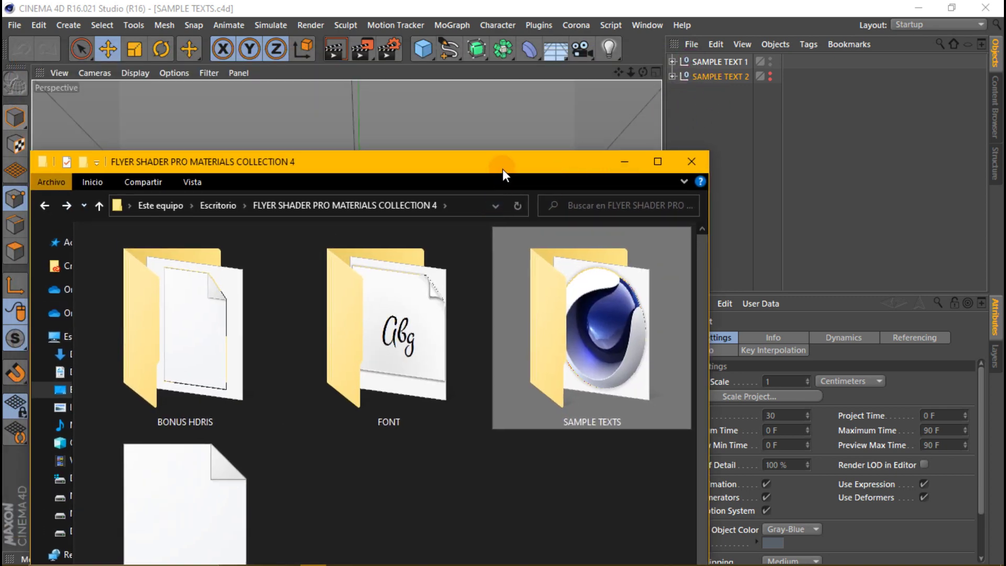
pyautogui.moveTo(503, 166)
pyautogui.mouseDown()
pyautogui.moveTo(561, 372)
pyautogui.moveTo(561, 358)
pyautogui.mouseUp()
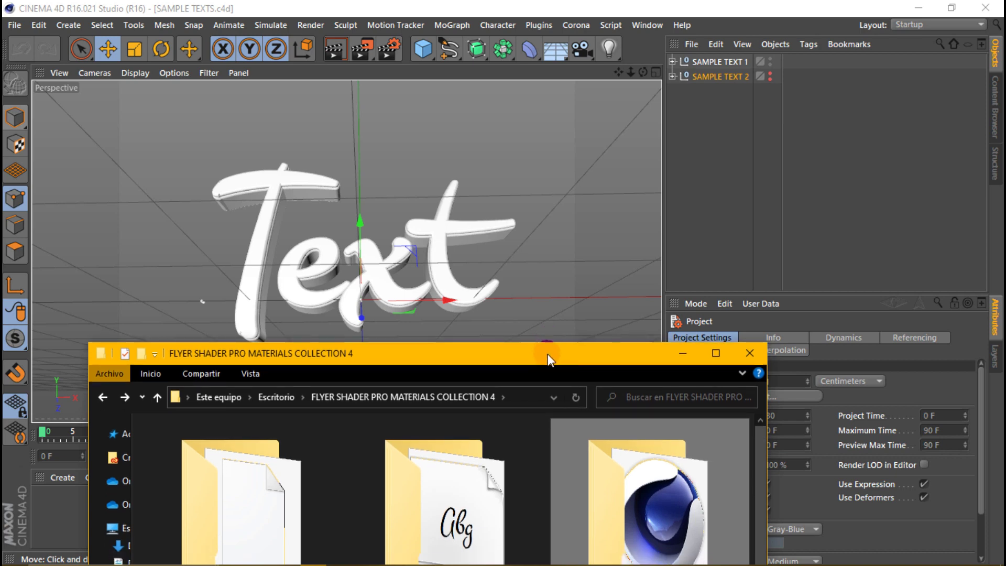
pyautogui.moveTo(548, 354); pyautogui.dragTo(549, 313)
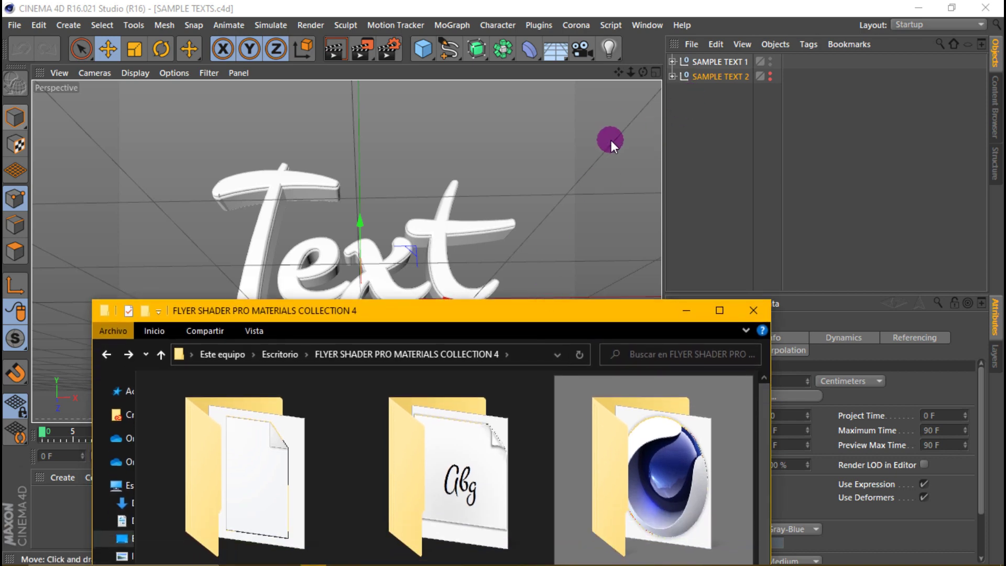
# - Hide SAMPLE TEXT 1 and show the grey SAMPLE TEXT 2, zooming in to inspect it
pyautogui.click(764, 65)
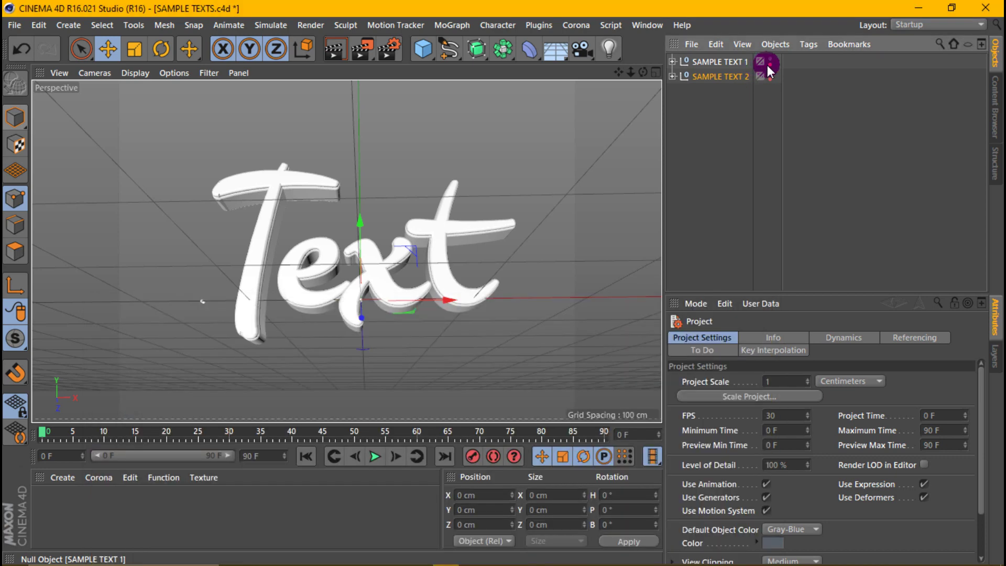
pyautogui.click(769, 59)
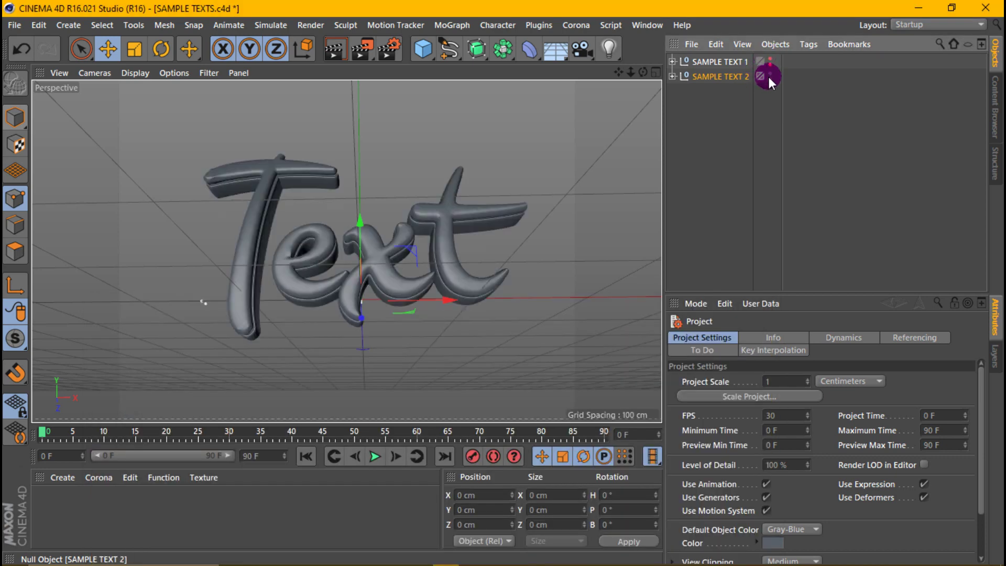
pyautogui.scroll(2, 367, 291)
pyautogui.scroll(2, 366, 290)
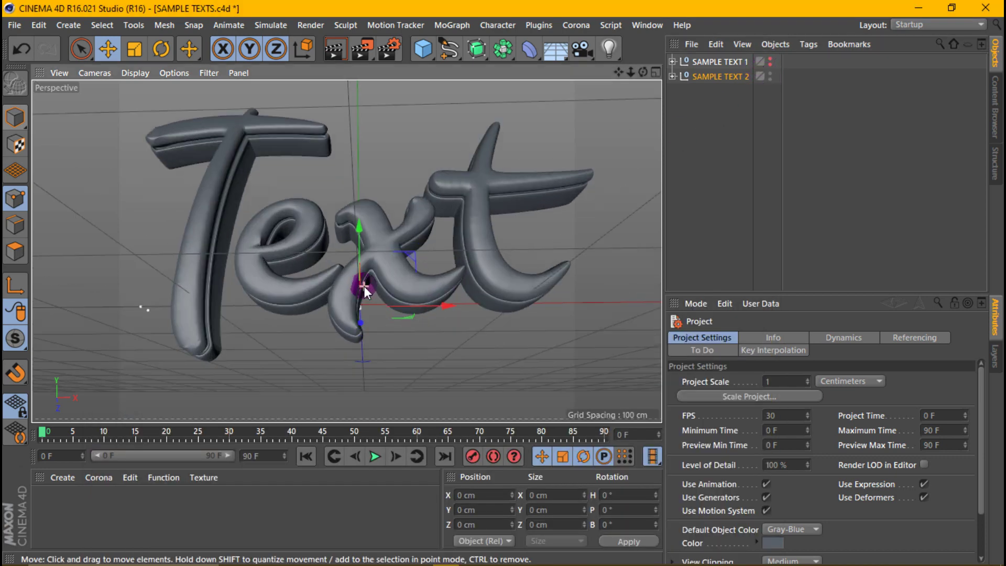
pyautogui.scroll(1, 365, 287)
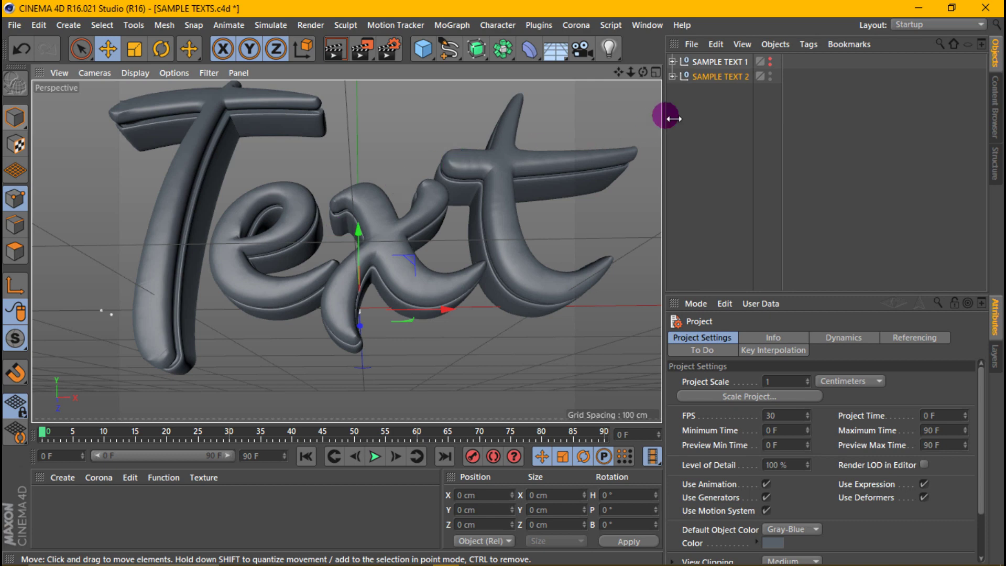
# - Hide SAMPLE TEXT 2, make SAMPLE TEXT 1 visible again, and return to File Explorer
pyautogui.click(770, 72)
pyautogui.click(770, 60)
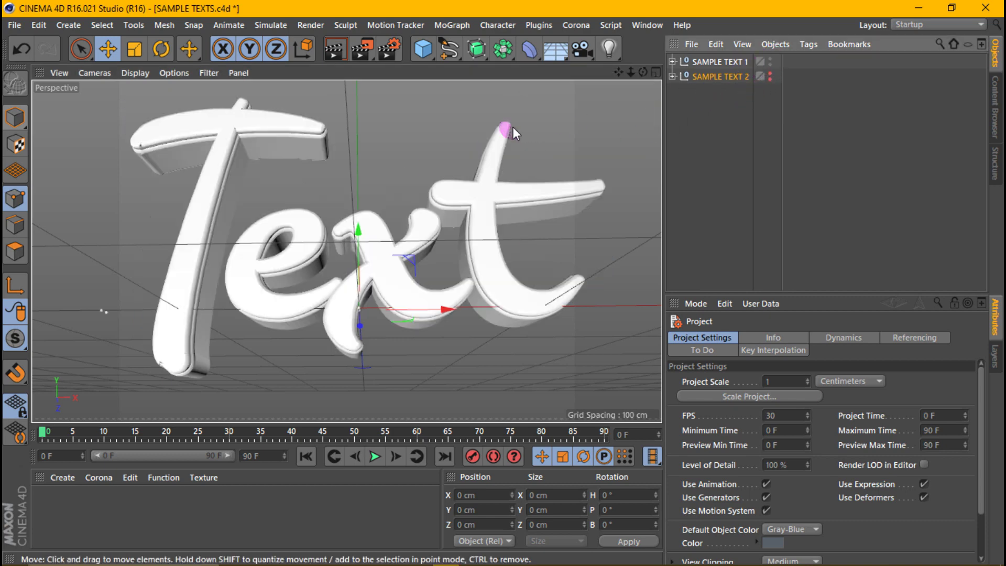
pyautogui.hotkey('alt', 'Tab')
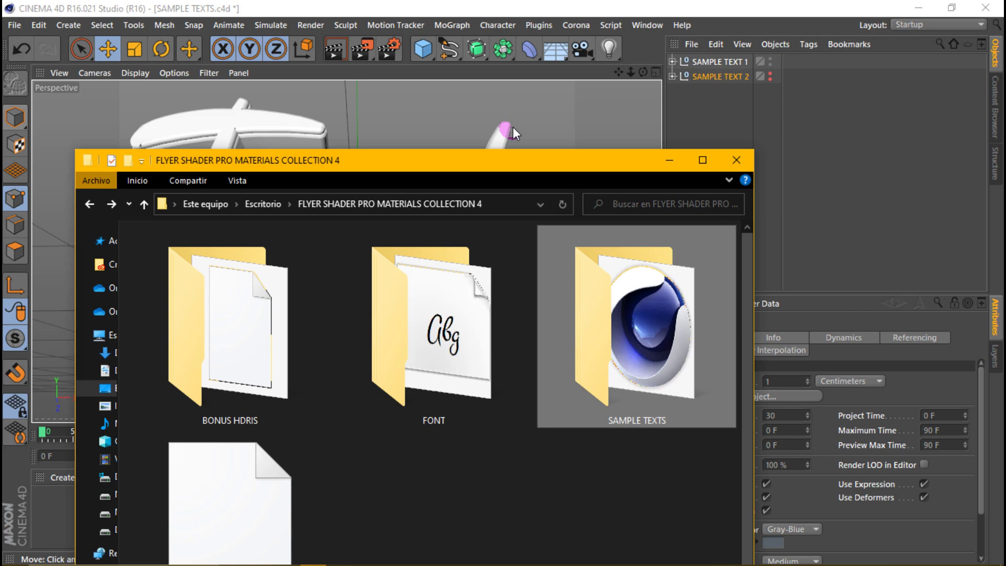
# - Load hdri premiums.lib4d from the BONUS HDRIS folder into Cinema 4D's Content Browser
pyautogui.doubleClick(281, 347)
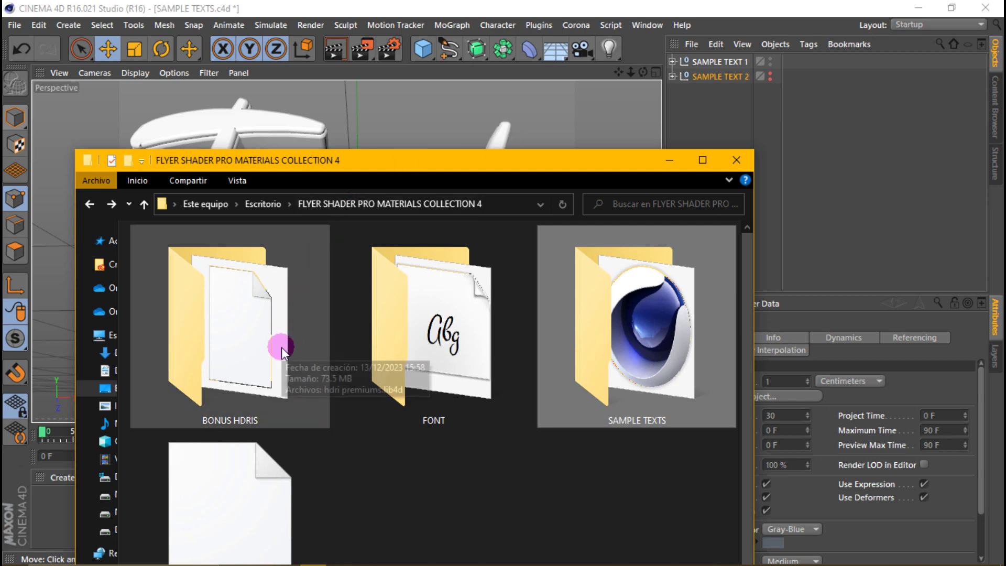
pyautogui.click(288, 349)
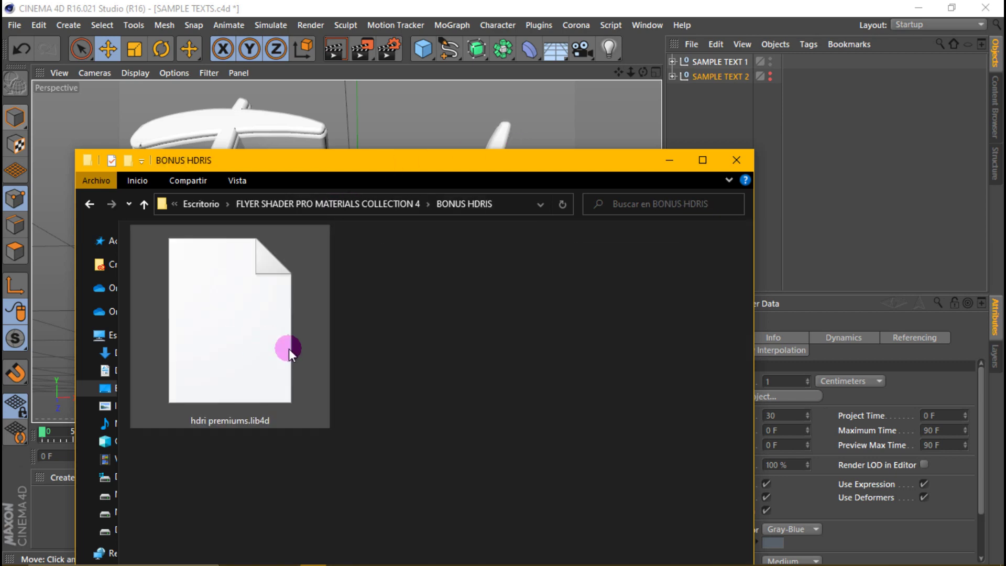
pyautogui.moveTo(230, 322)
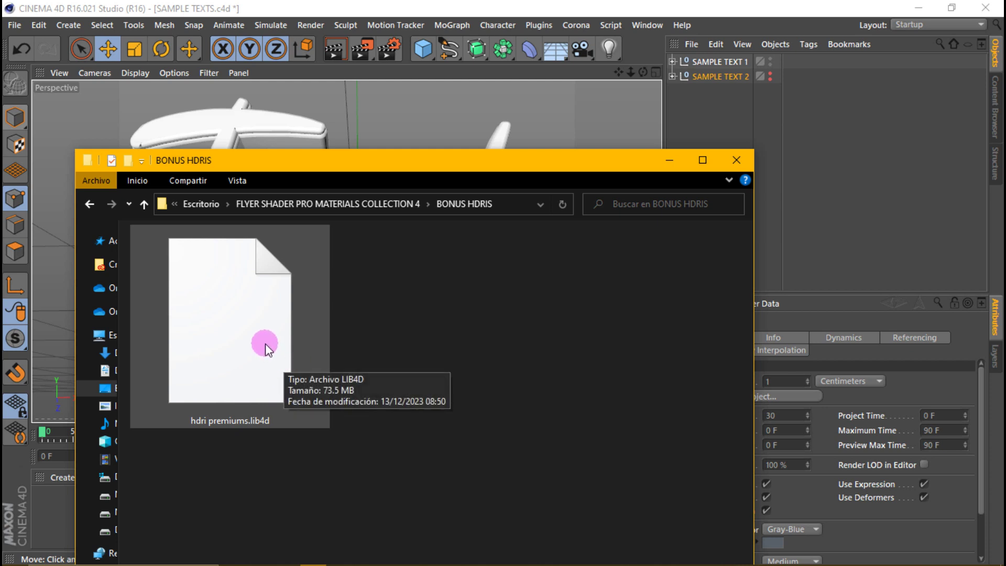
pyautogui.moveTo(254, 333); pyautogui.dragTo(766, 201)
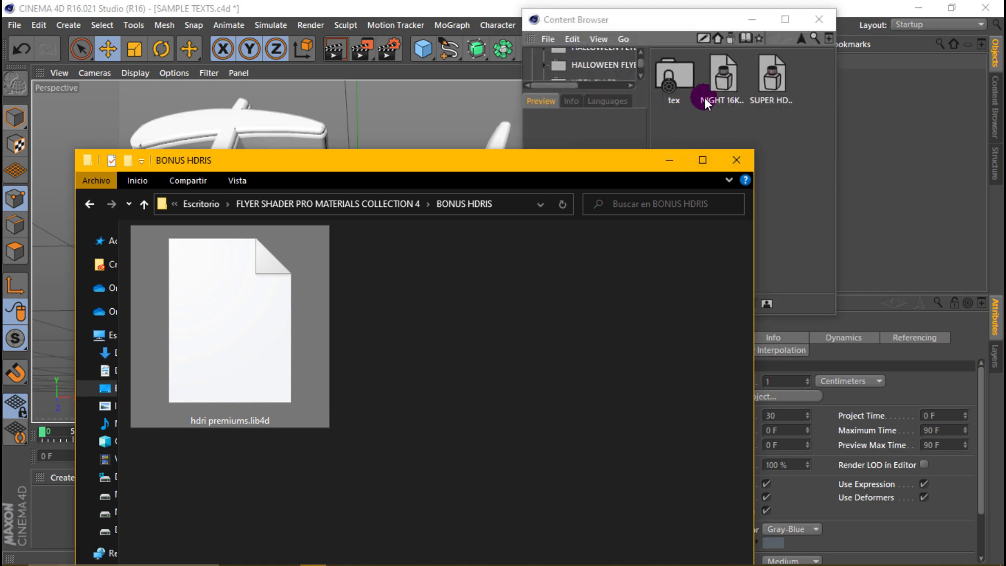
# - Drag the SUPER HDRI sky from the HDRI PREMIUMS library into the scene
pyautogui.moveTo(579, 161); pyautogui.dragTo(588, 347)
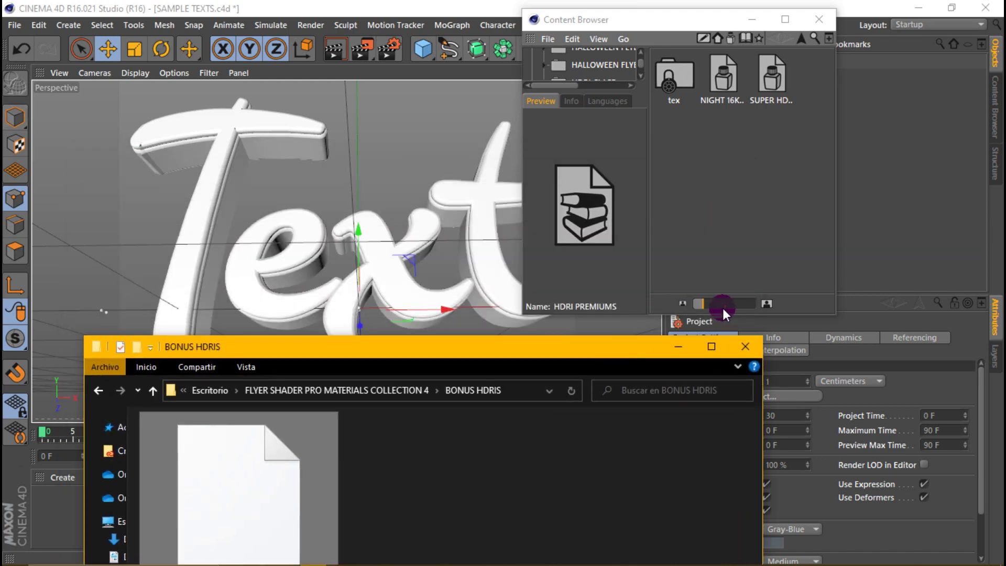
pyautogui.moveTo(722, 308)
pyautogui.mouseDown()
pyautogui.moveTo(742, 304)
pyautogui.moveTo(734, 304)
pyautogui.mouseUp()
pyautogui.moveTo(832, 168); pyautogui.dragTo(828, 226)
pyautogui.moveTo(777, 314); pyautogui.dragTo(780, 490)
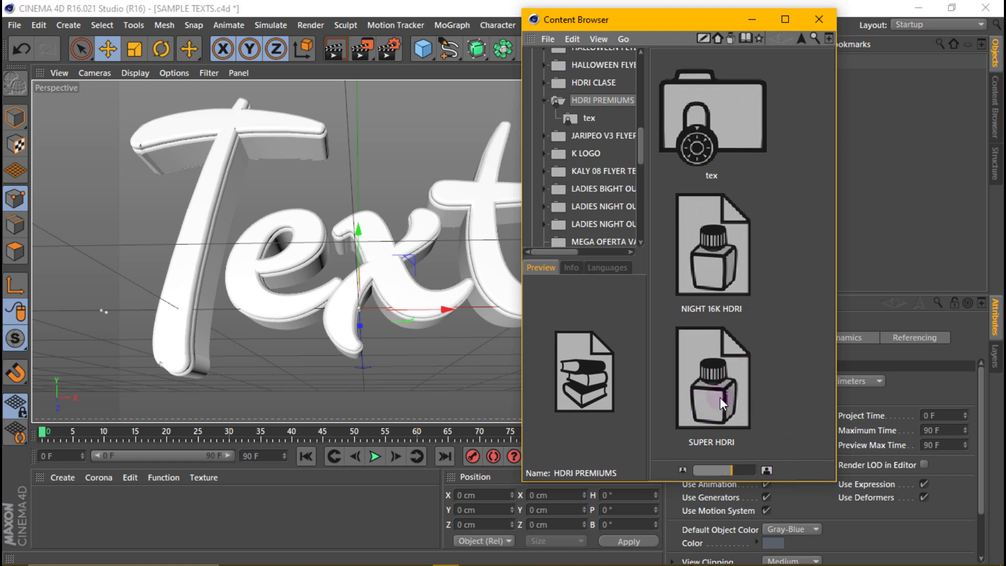
pyautogui.moveTo(719, 381); pyautogui.dragTo(598, 134)
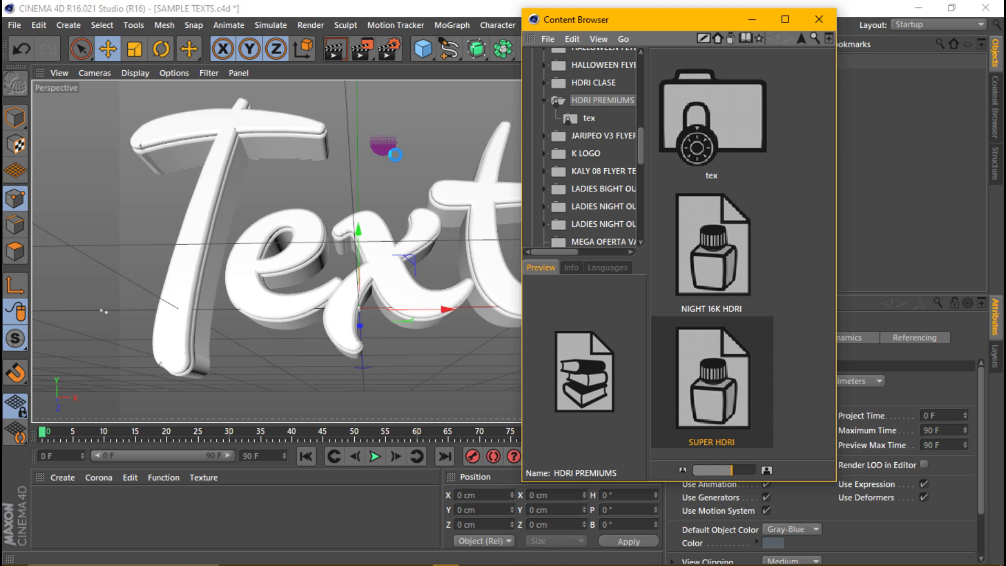
pyautogui.moveTo(598, 136); pyautogui.dragTo(382, 149)
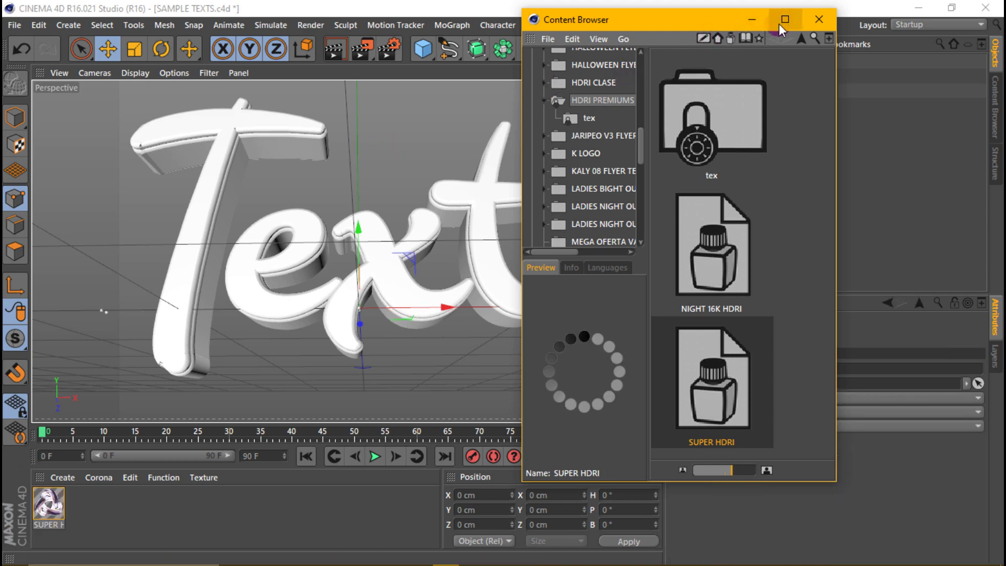
# - Load the flyer shader pro materials collection 4 .lib4d file into Cinema 4D's Content Browser
pyautogui.click(820, 20)
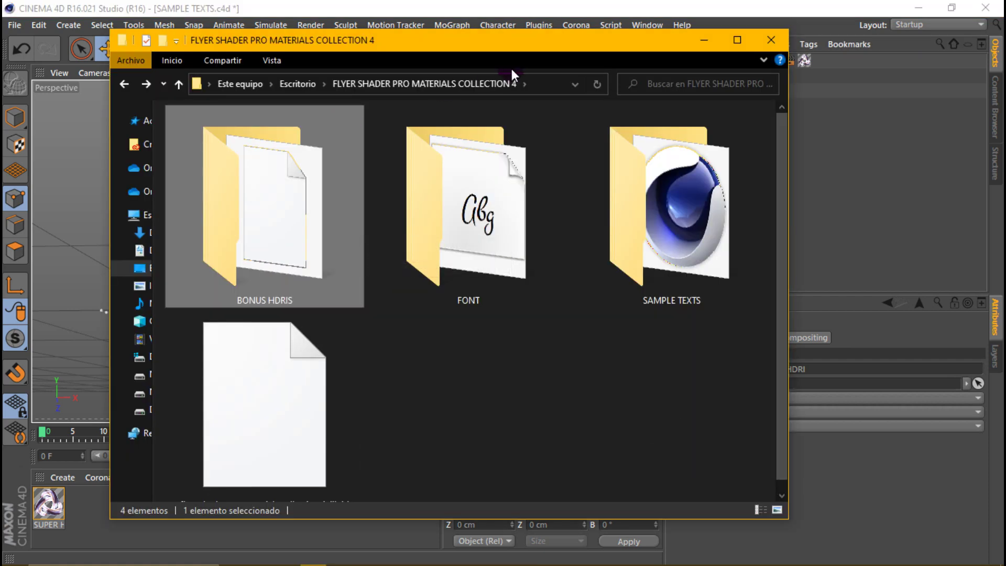
pyautogui.scroll(-1, 784, 279)
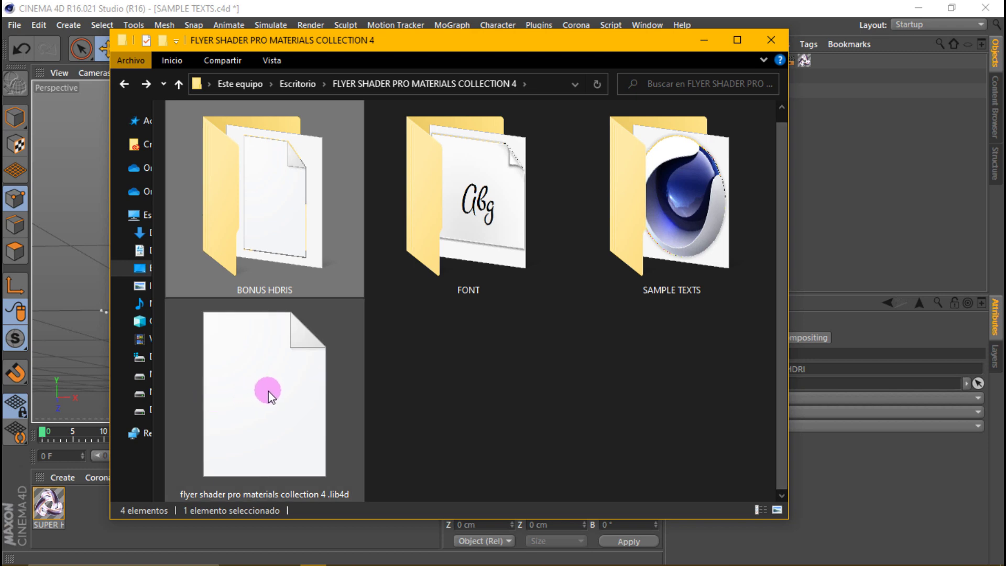
pyautogui.moveTo(265, 392); pyautogui.dragTo(850, 191)
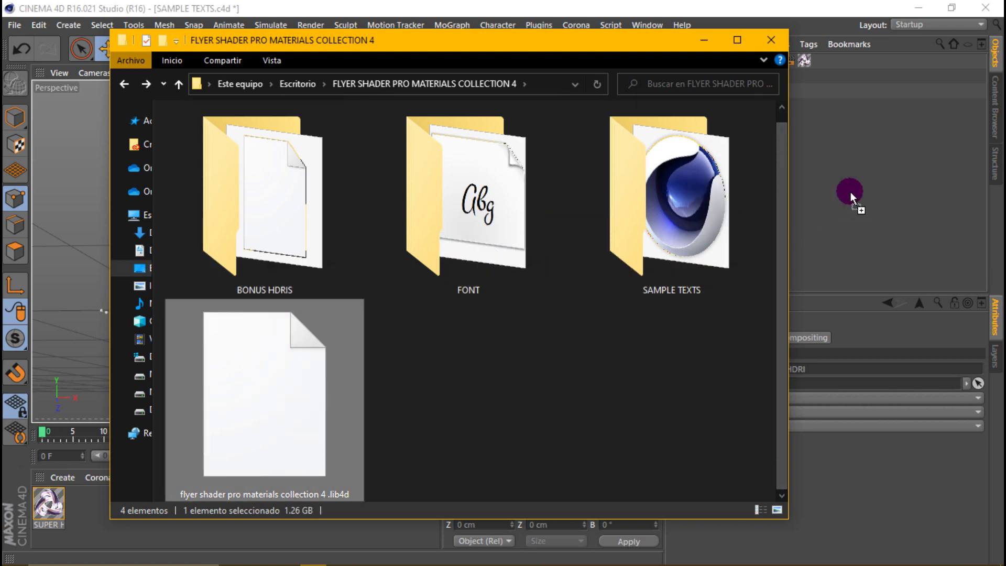
pyautogui.moveTo(855, 191); pyautogui.dragTo(862, 187)
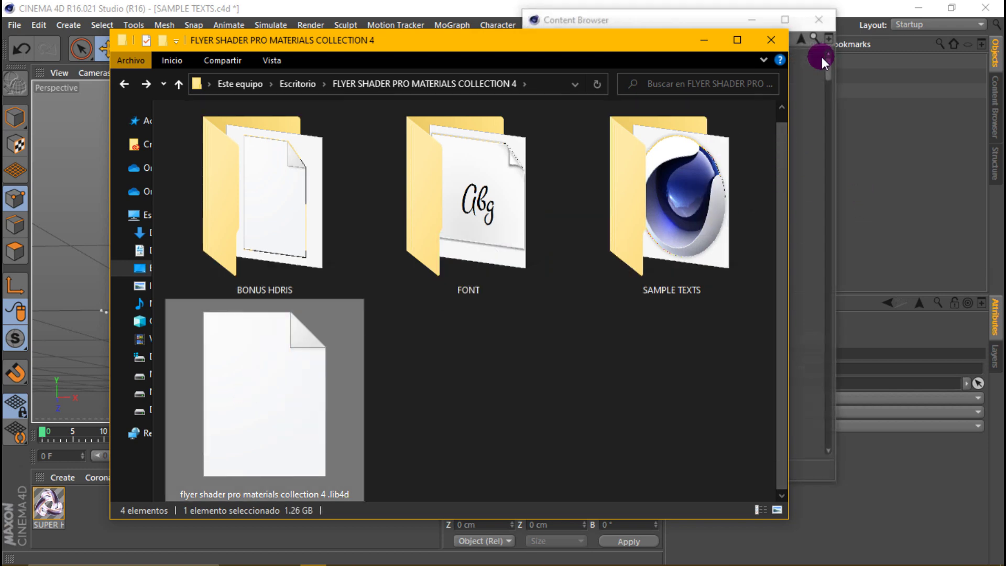
# - Shrink the library thumbnails and widen the Content Browser so every material shows
pyautogui.click(703, 41)
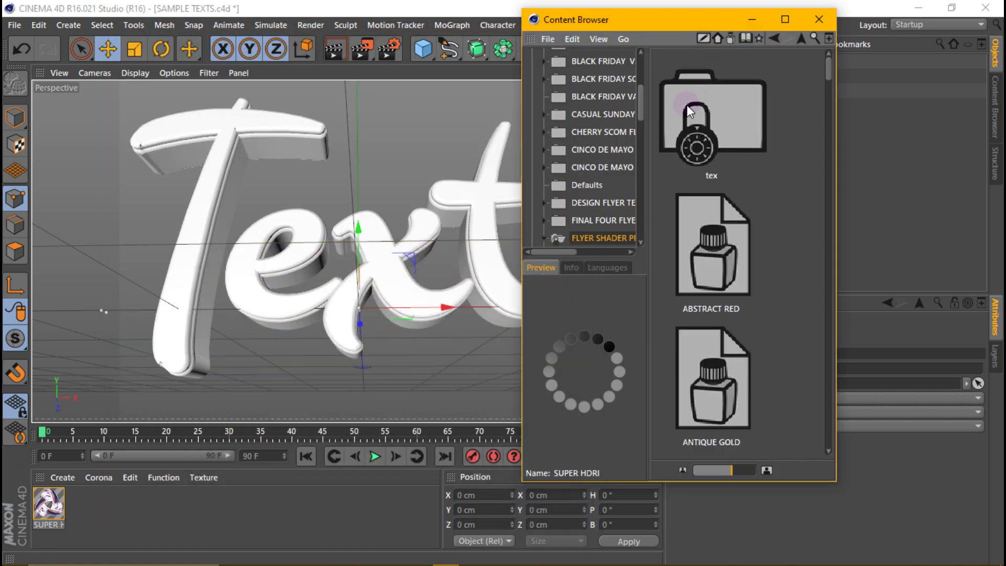
pyautogui.moveTo(716, 469); pyautogui.dragTo(687, 469)
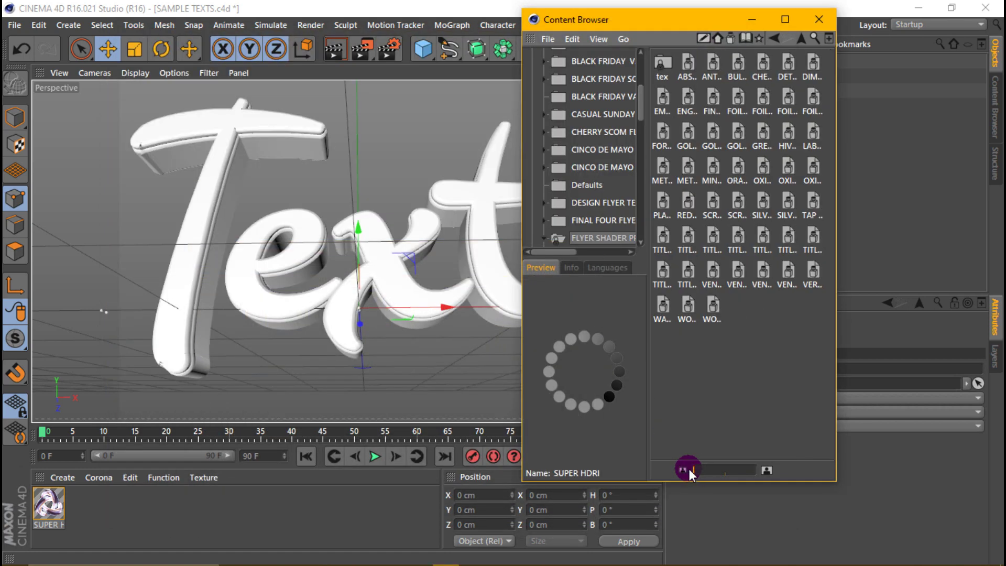
pyautogui.moveTo(837, 219); pyautogui.dragTo(998, 184)
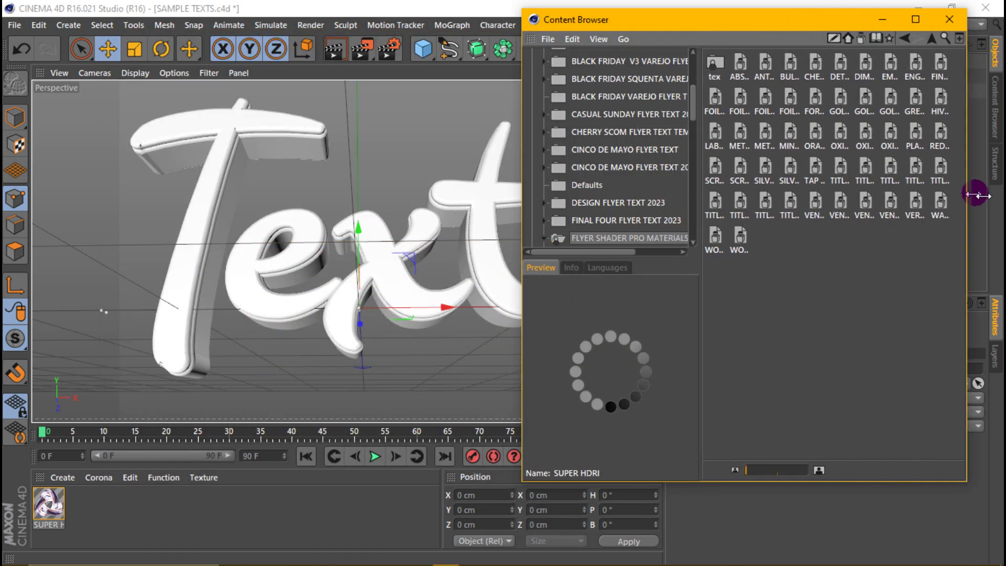
pyautogui.moveTo(638, 37); pyautogui.dragTo(491, 72)
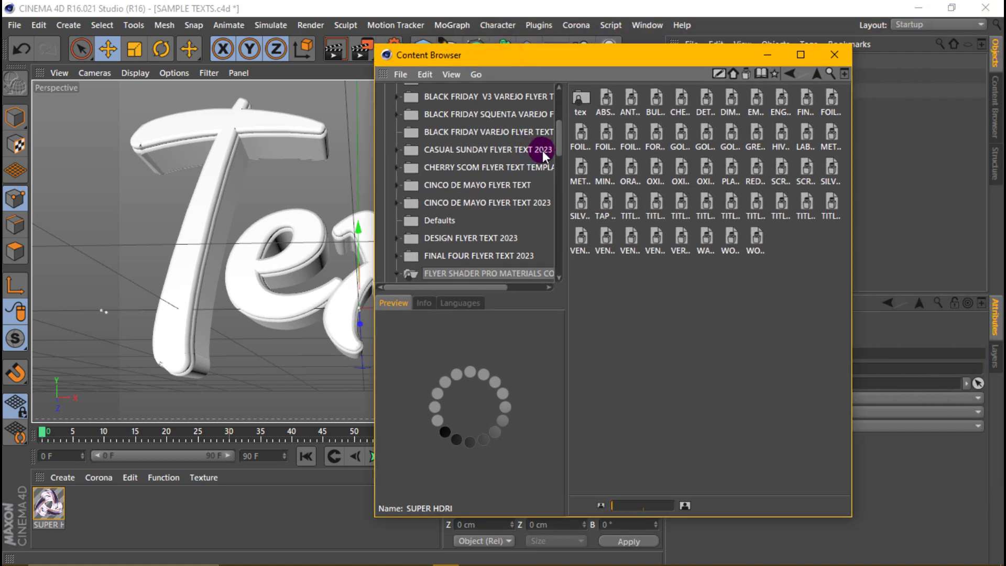
pyautogui.moveTo(574, 152); pyautogui.dragTo(449, 152)
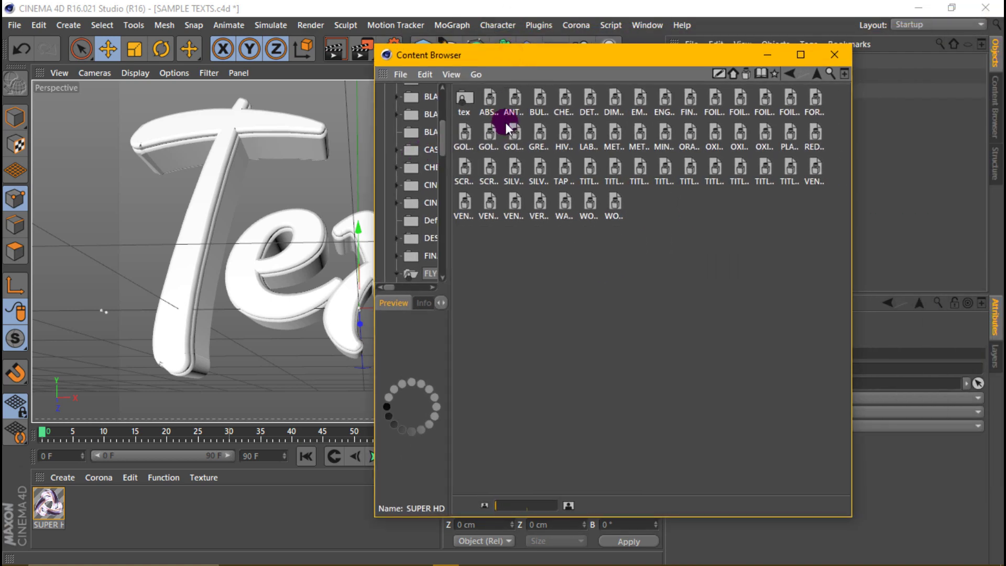
# - Import all 51 Flyer Shader Pro materials into the Material Manager and close the library
pyautogui.click(491, 105)
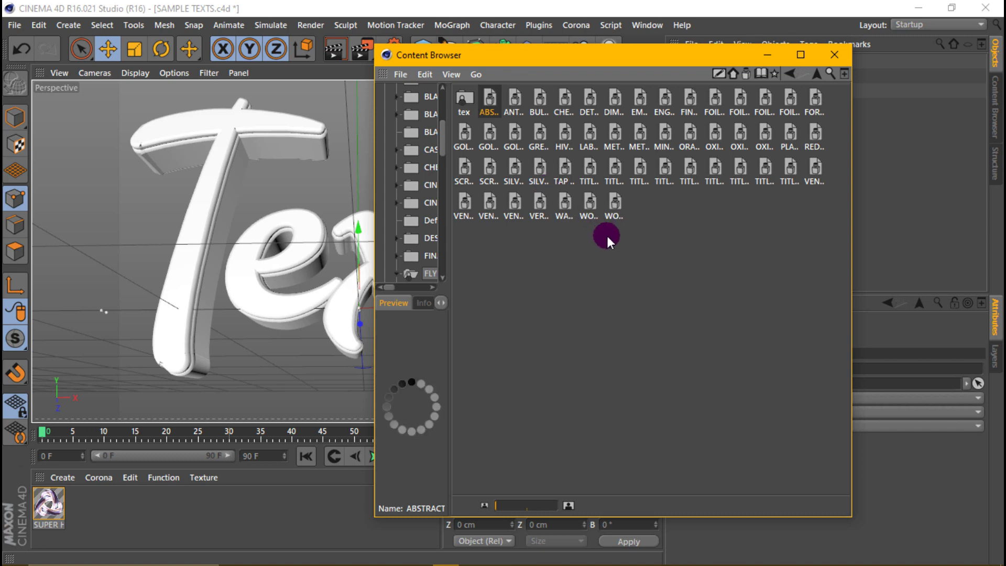
pyautogui.click(765, 209)
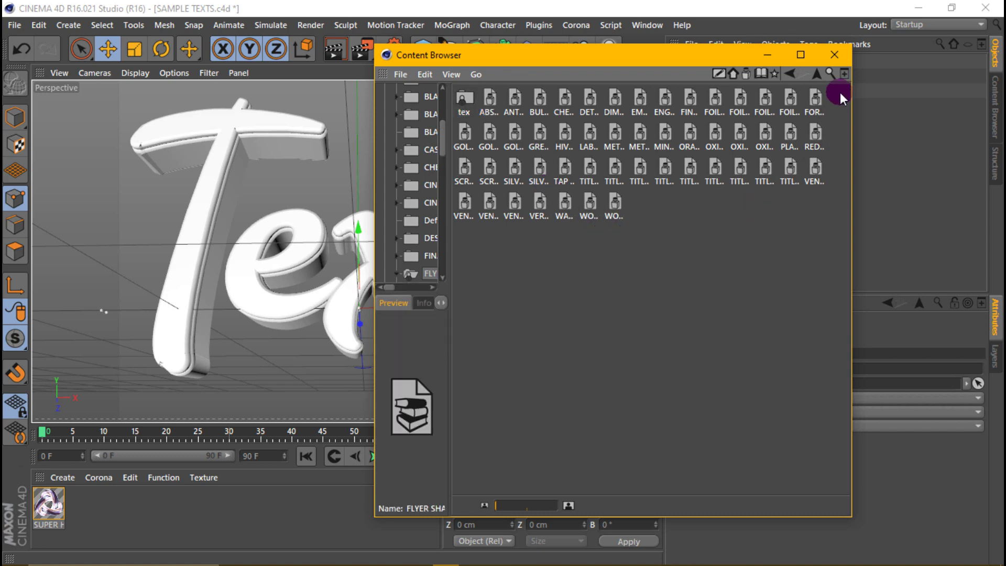
pyautogui.moveTo(841, 94)
pyautogui.mouseDown()
pyautogui.moveTo(478, 231)
pyautogui.moveTo(472, 218)
pyautogui.mouseUp()
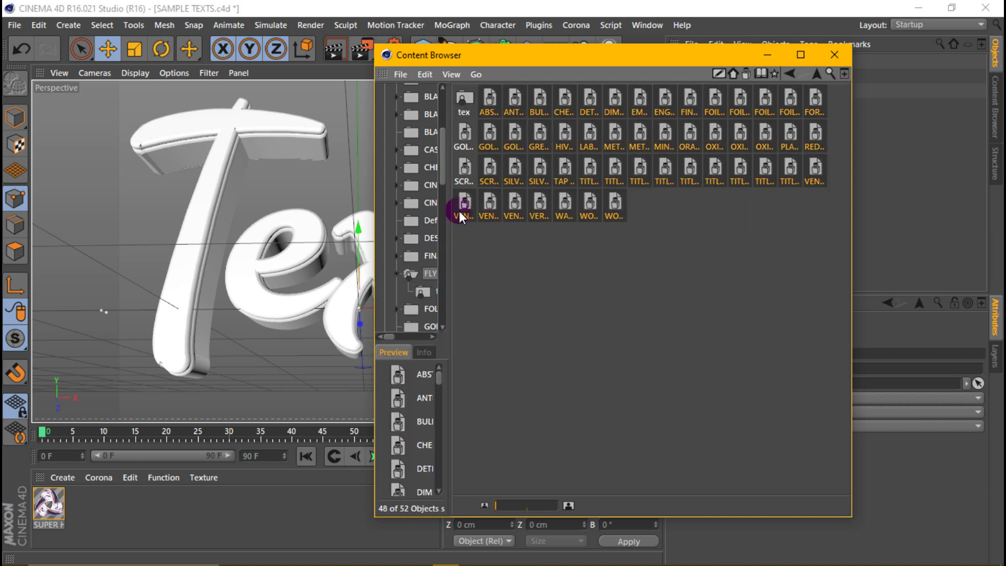
pyautogui.keyDown('ctrl'); pyautogui.click(465, 144); pyautogui.keyUp('ctrl')
pyautogui.moveTo(543, 207); pyautogui.dragTo(234, 511)
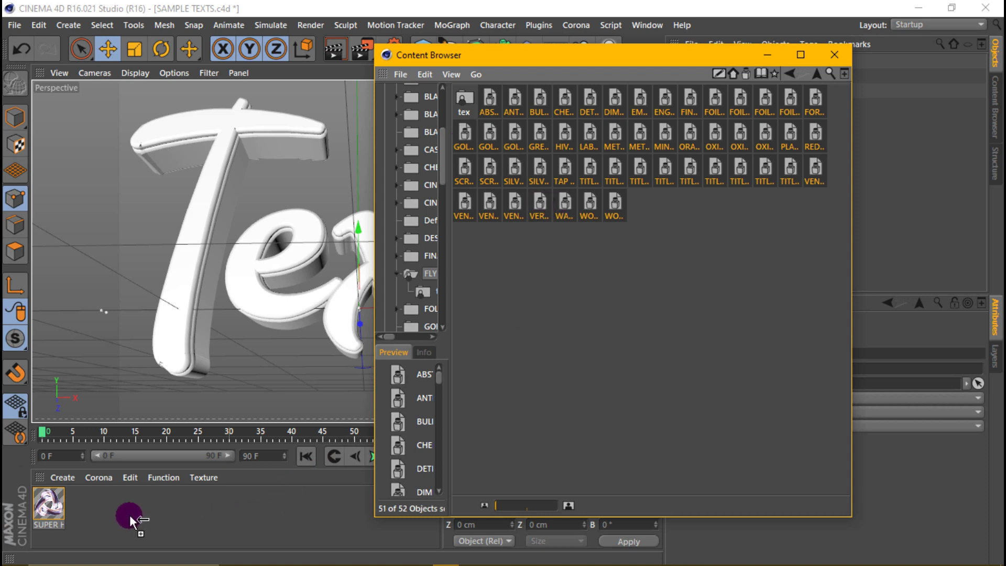
pyautogui.moveTo(127, 505); pyautogui.dragTo(122, 508)
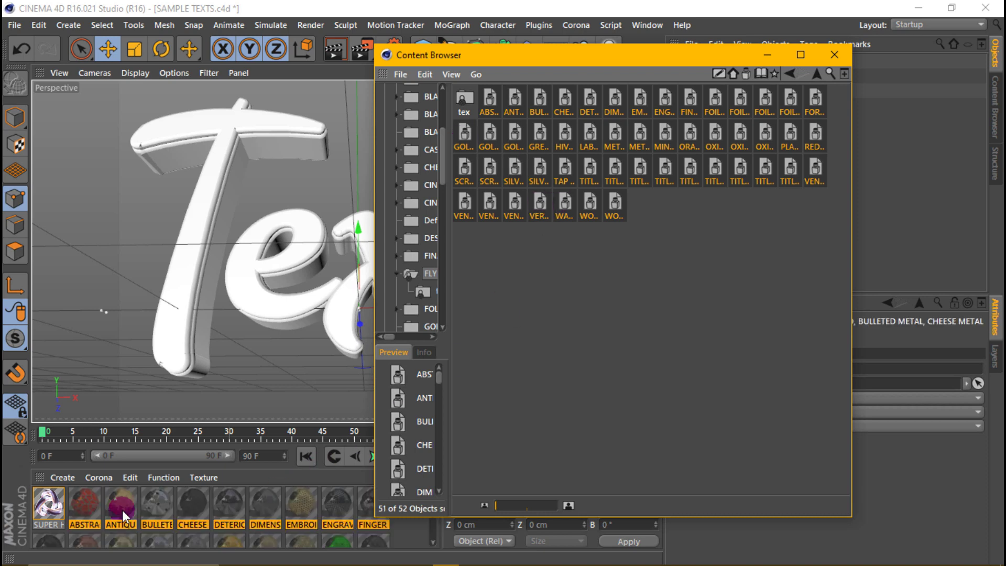
pyautogui.click(834, 55)
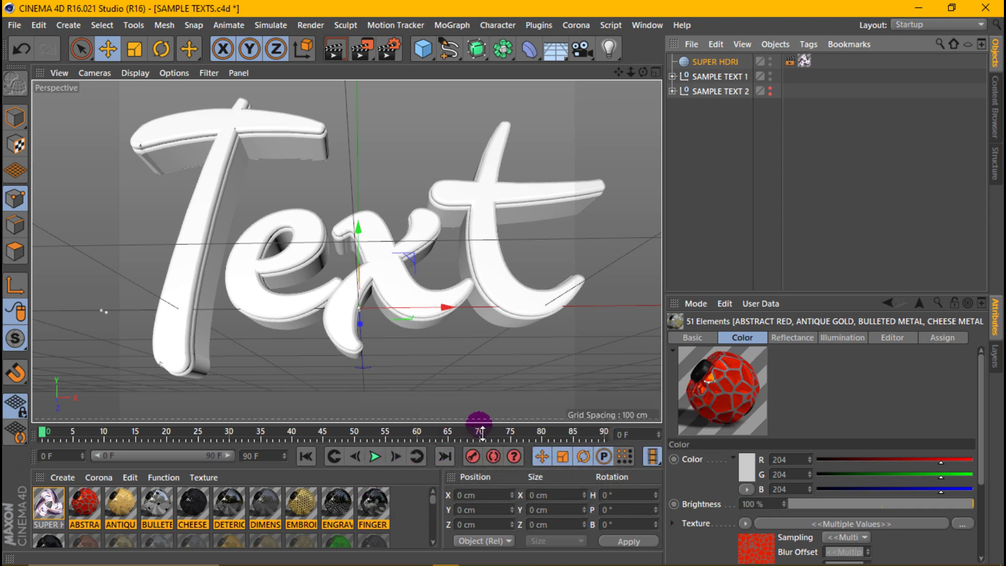
# - Try enlarging the material swatch area, undo it, and open ABSTRACT RED's settings
pyautogui.moveTo(482, 423); pyautogui.dragTo(498, 358)
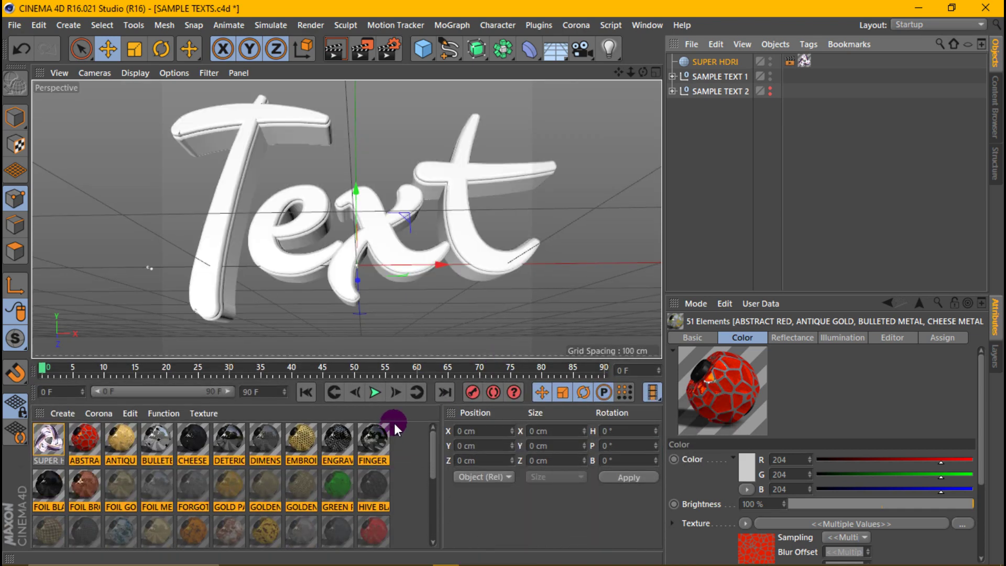
pyautogui.hotkey('ctrl', 'z')
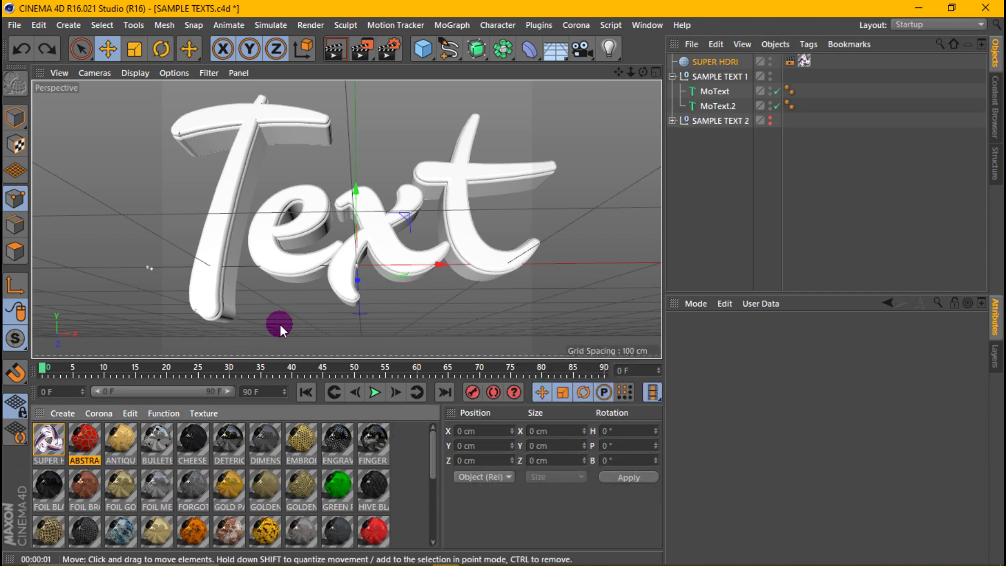
pyautogui.click(99, 440)
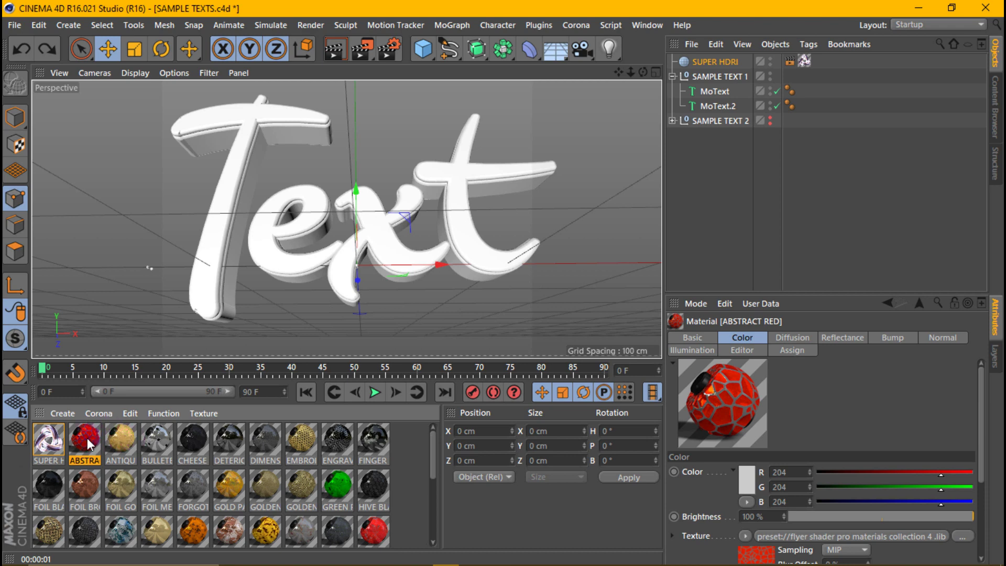
# - Apply ABSTRACT RED to MoText and DETERIORATED METAL to MoText.2, then test-render the view
pyautogui.moveTo(89, 445)
pyautogui.mouseDown()
pyautogui.moveTo(737, 94)
pyautogui.moveTo(719, 96)
pyautogui.mouseUp()
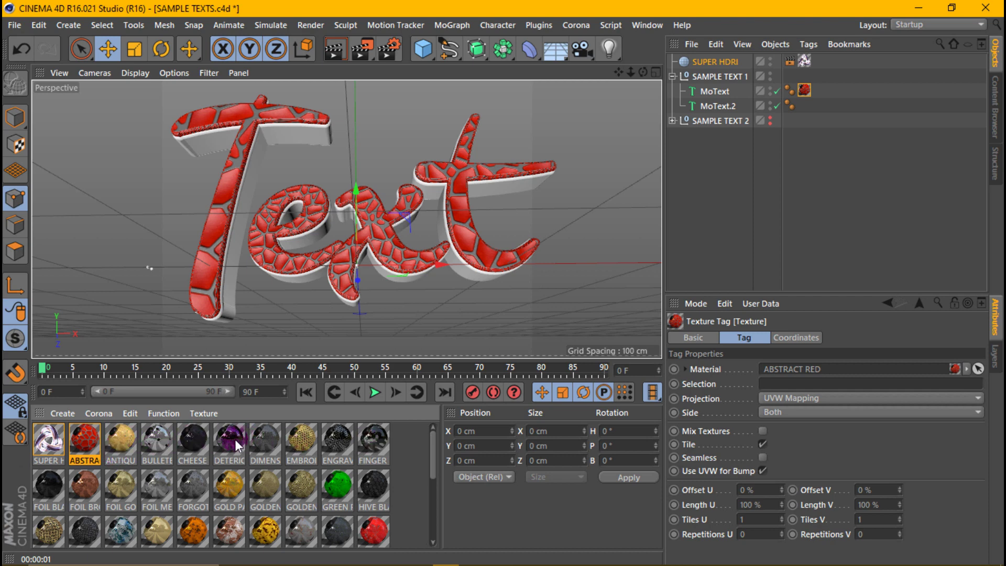
pyautogui.moveTo(226, 449)
pyautogui.mouseDown()
pyautogui.moveTo(490, 231)
pyautogui.moveTo(716, 128)
pyautogui.moveTo(728, 110)
pyautogui.mouseUp()
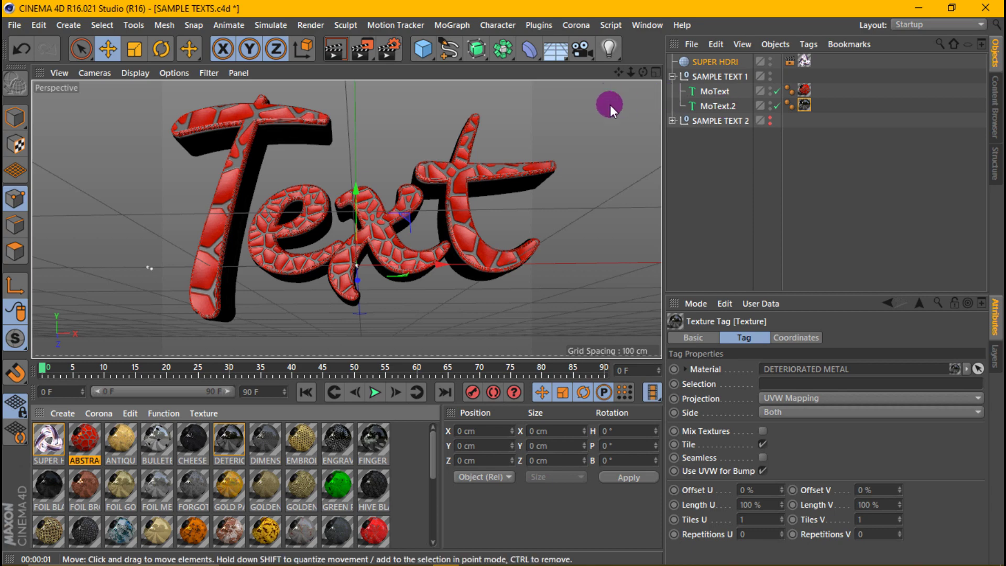
pyautogui.moveTo(643, 72)
pyautogui.mouseDown()
pyautogui.moveTo(634, 100)
pyautogui.moveTo(643, 72)
pyautogui.mouseUp()
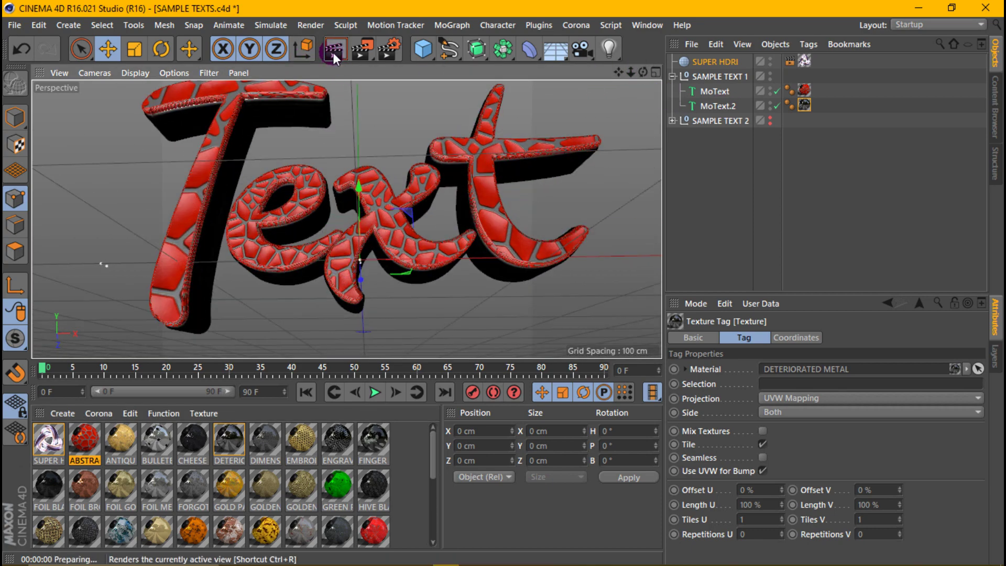
pyautogui.click(332, 52)
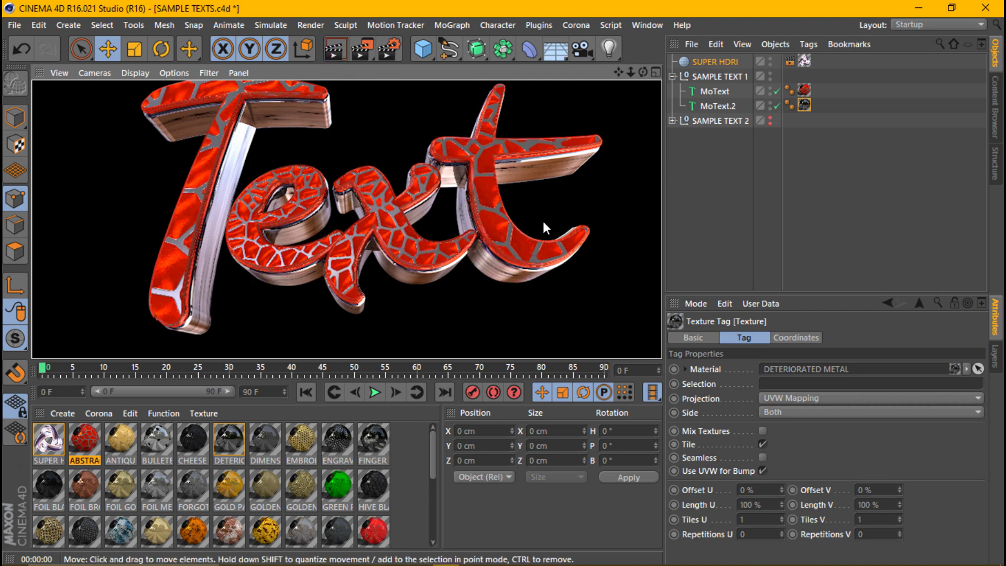
pyautogui.moveTo(619, 72); pyautogui.dragTo(613, 95)
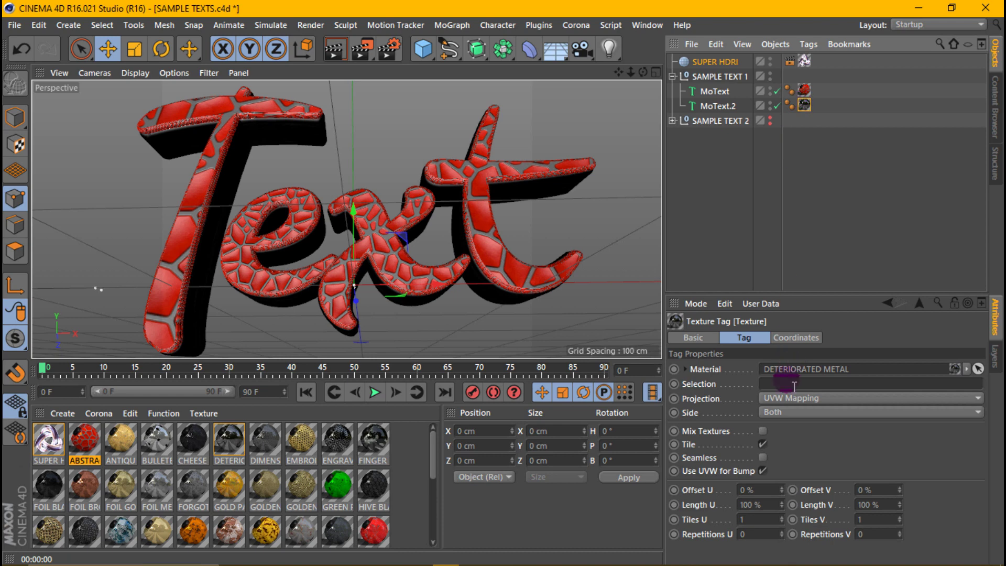
# - Set the DETERIORATED METAL texture projection to Cubic and re-render the Text from new angles
pyautogui.click(816, 397)
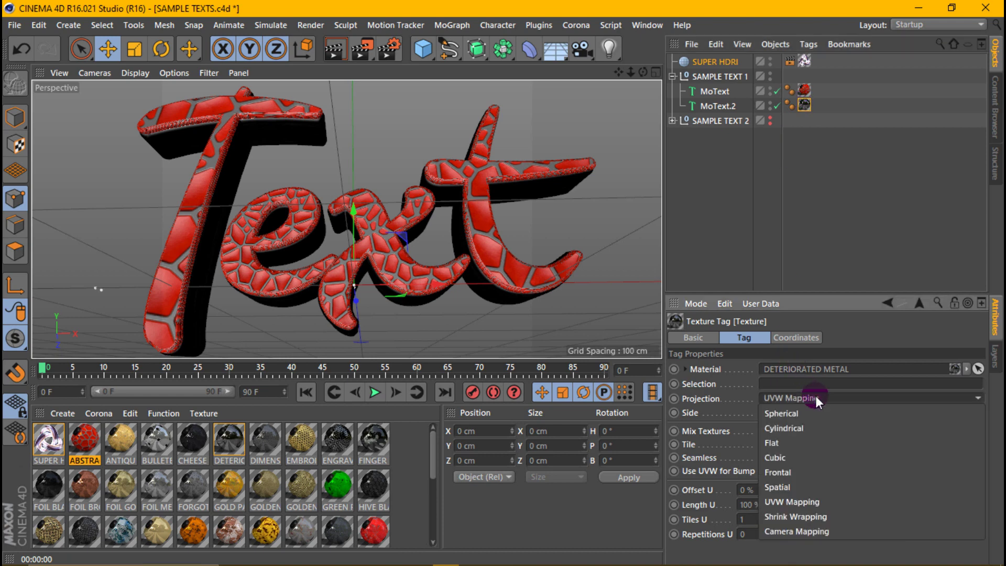
pyautogui.click(804, 457)
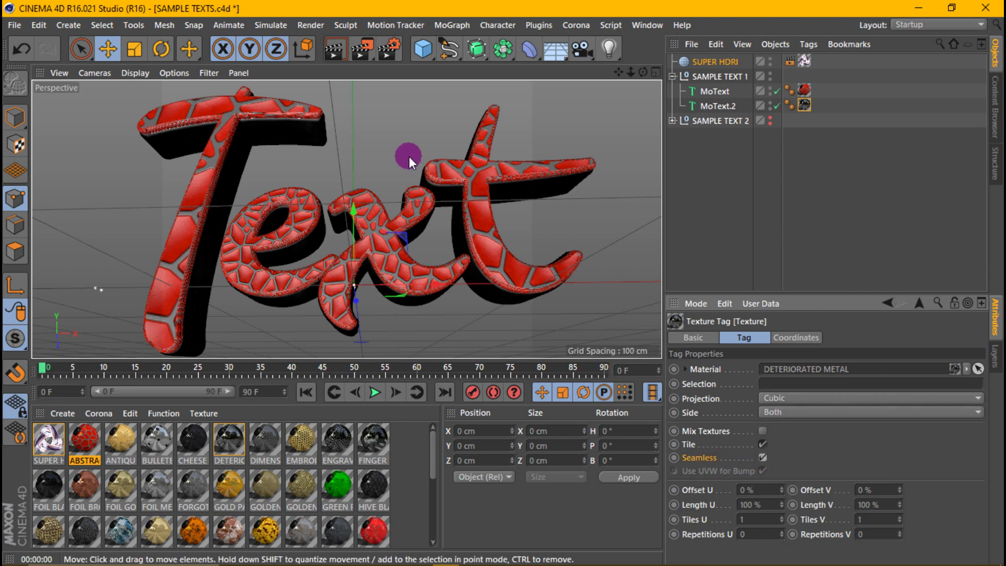
pyautogui.moveTo(640, 70); pyautogui.dragTo(639, 69)
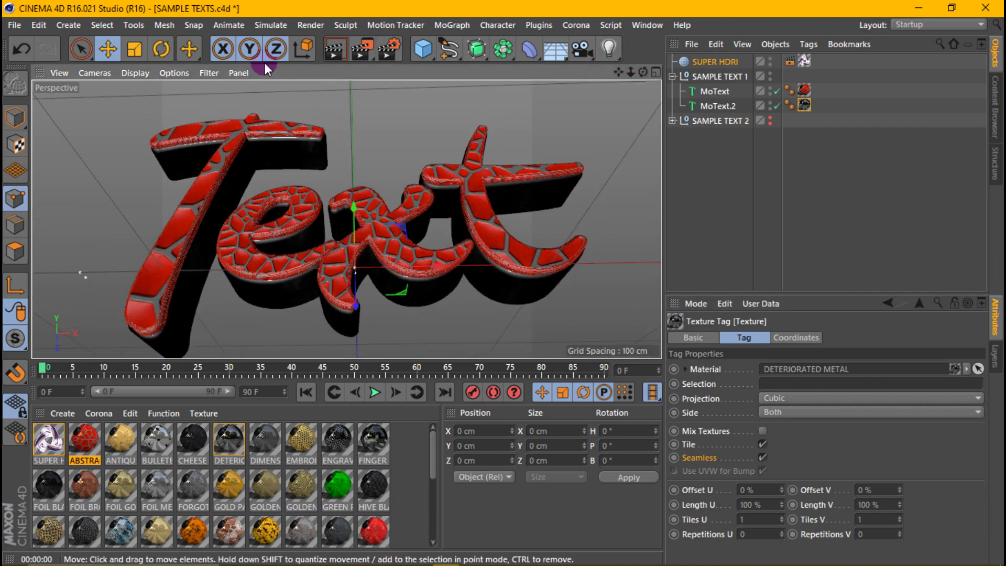
pyautogui.click(335, 50)
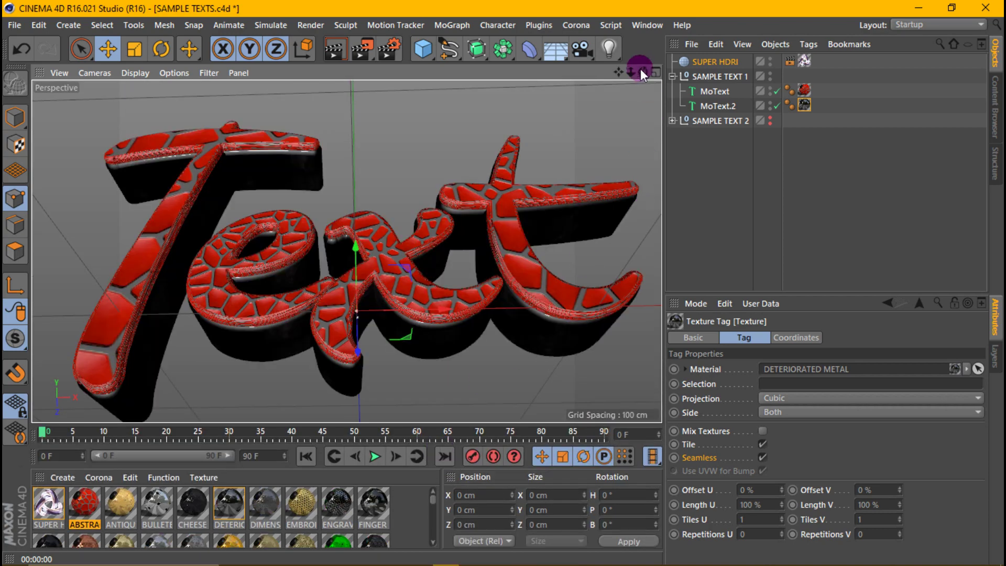
pyautogui.moveTo(640, 68); pyautogui.dragTo(621, 71)
pyautogui.click(335, 49)
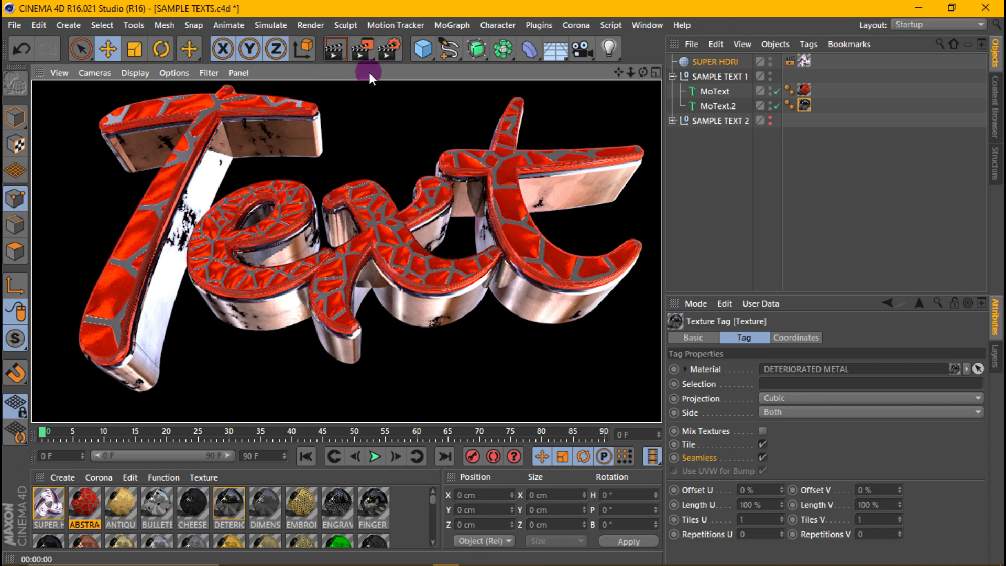
# - Replace the red on the MoText faces with the ANTIQUE GOLD material
pyautogui.click(128, 498)
pyautogui.click(176, 456)
pyautogui.moveTo(122, 502); pyautogui.dragTo(804, 92)
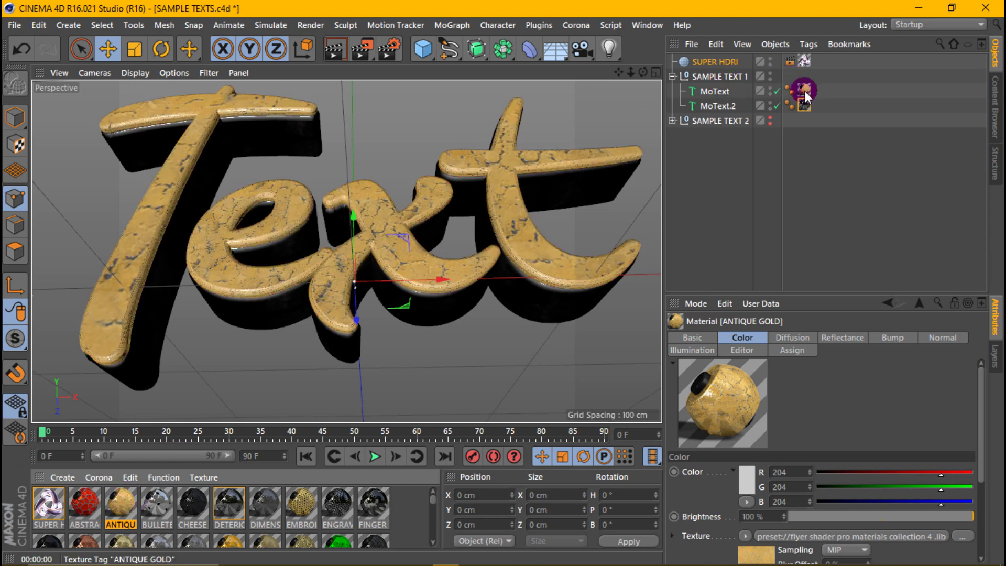
pyautogui.doubleClick(129, 499)
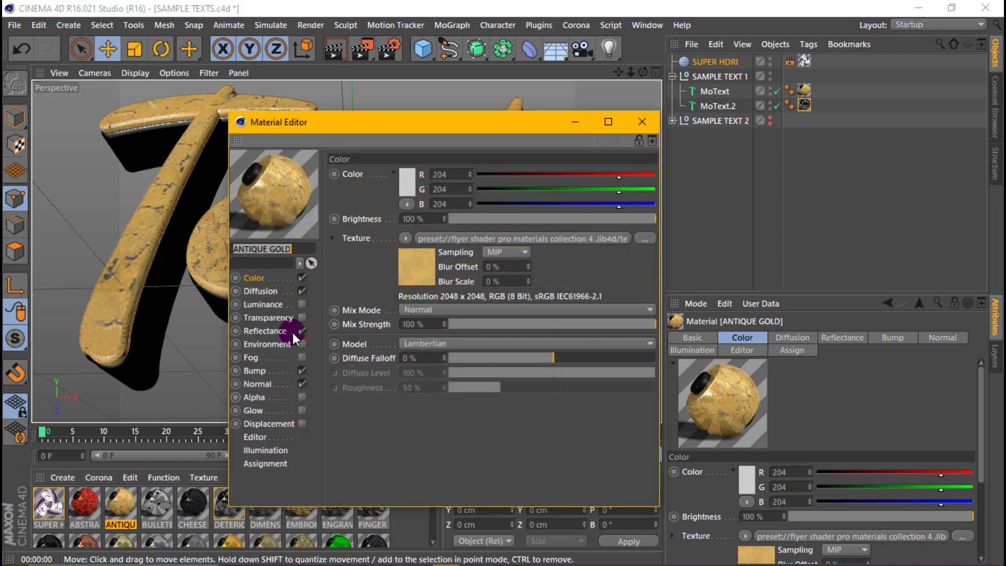
# - Test-render the gold-faced Text, then return to the editor view and orbit closer
pyautogui.click(642, 122)
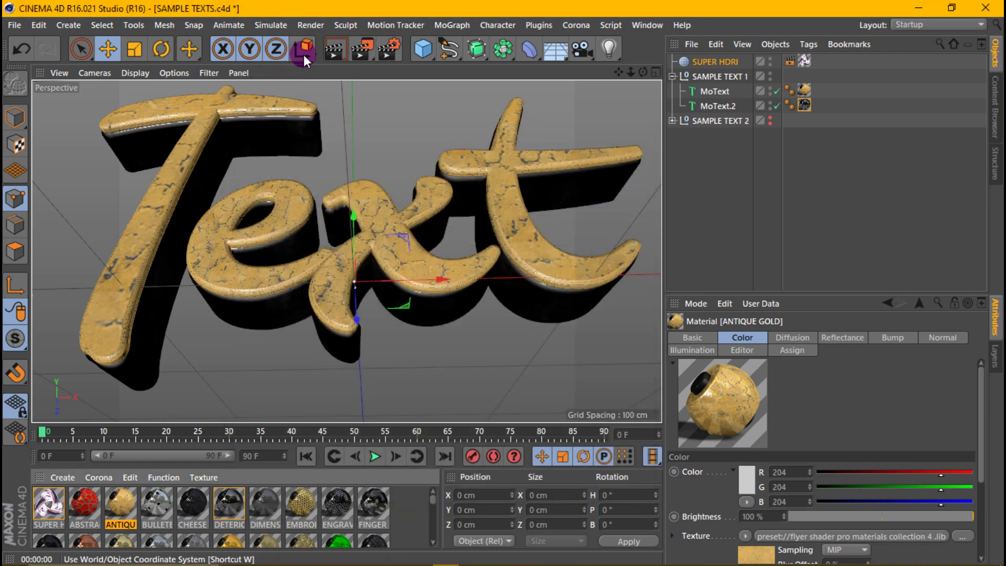
pyautogui.click(334, 52)
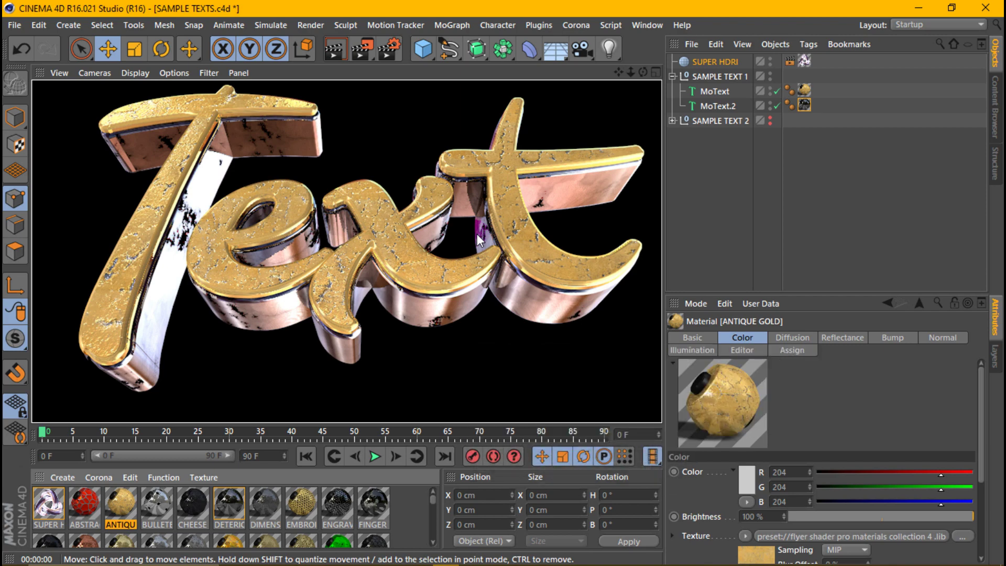
pyautogui.click(643, 71)
pyautogui.moveTo(643, 72); pyautogui.dragTo(643, 74)
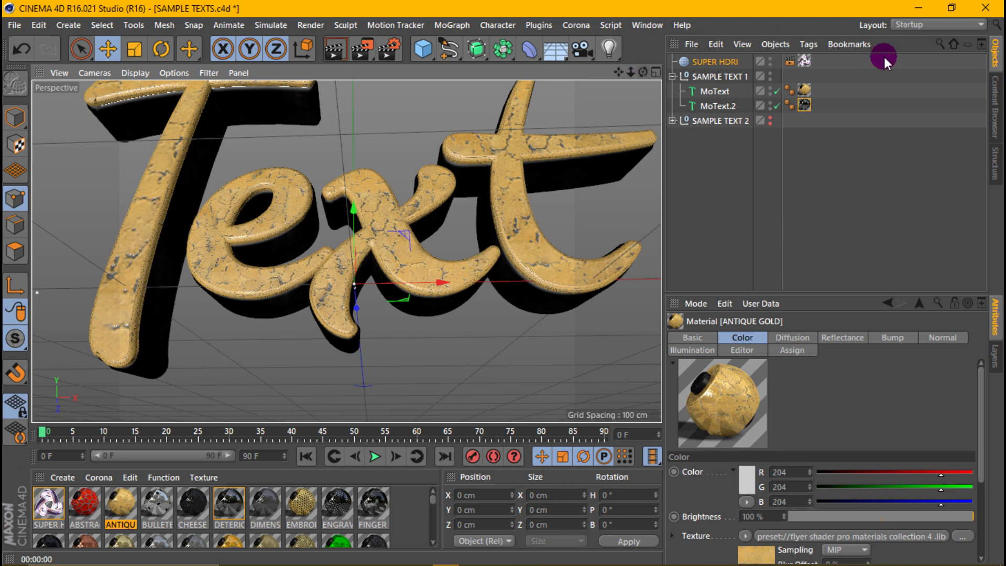
# - Switch the gold face texture's projection to Flat and test-render it
pyautogui.click(805, 88)
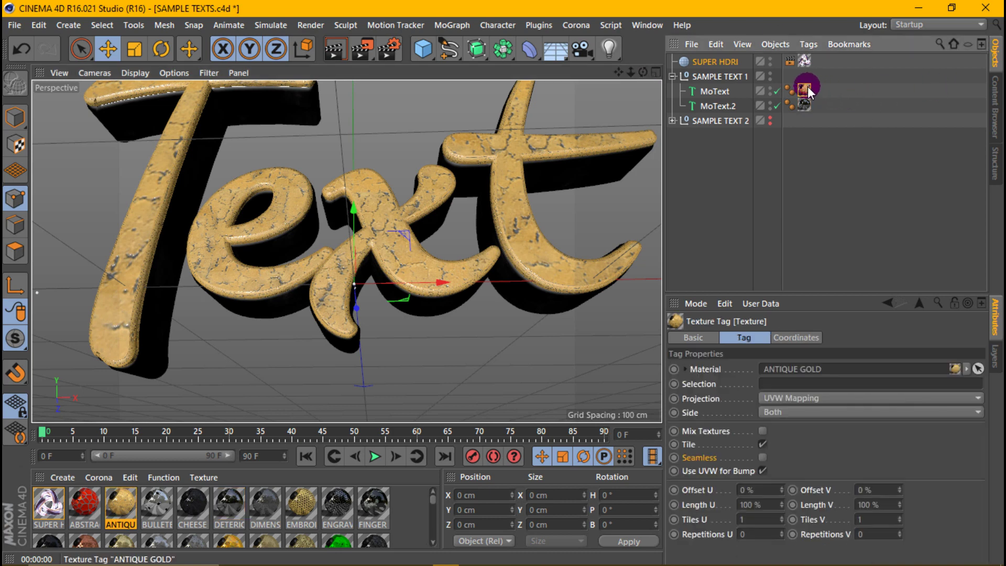
pyautogui.click(794, 397)
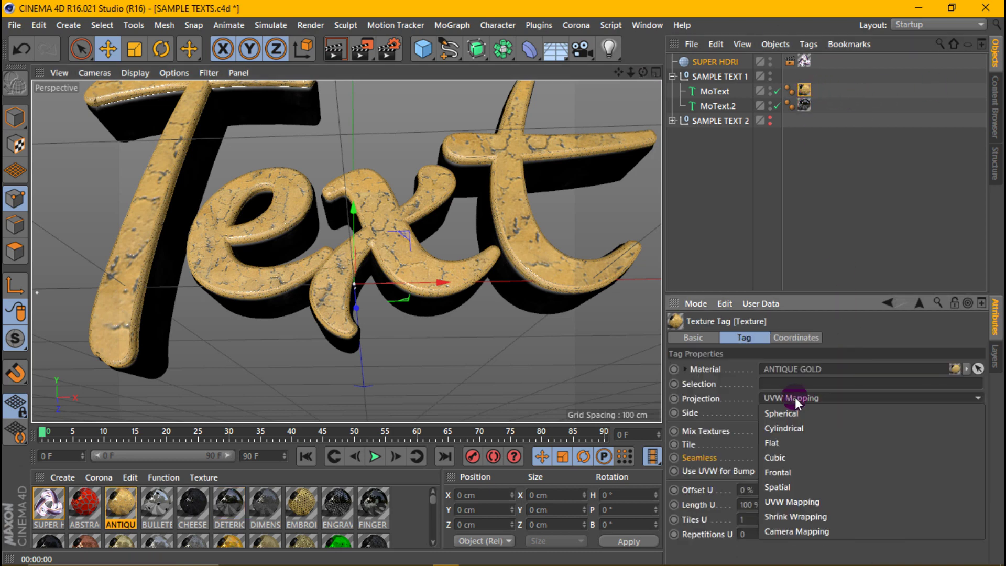
pyautogui.click(770, 445)
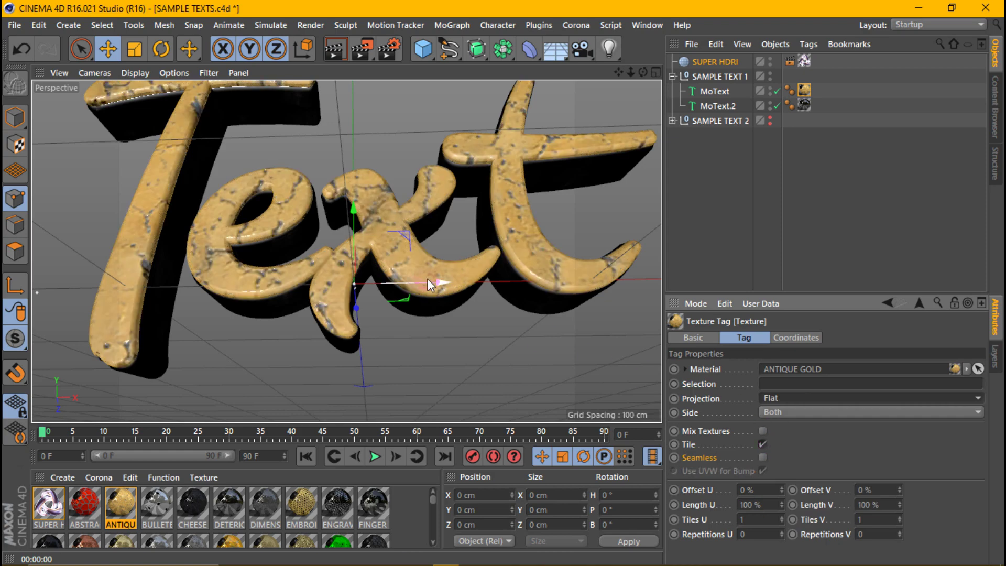
pyautogui.click(335, 49)
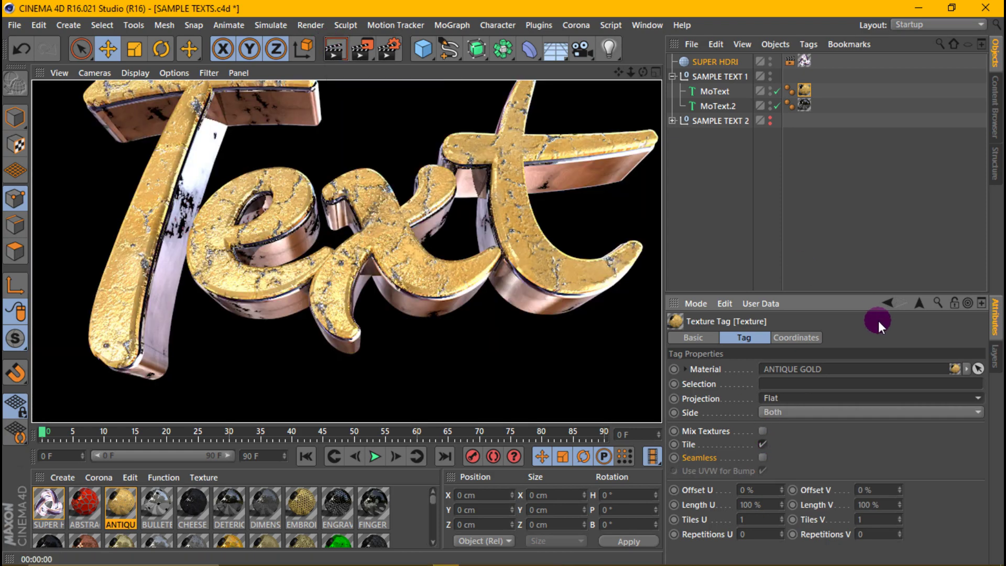
# - Enable seamless tiling, change the projection to Cubic, and test-render again
pyautogui.click(762, 457)
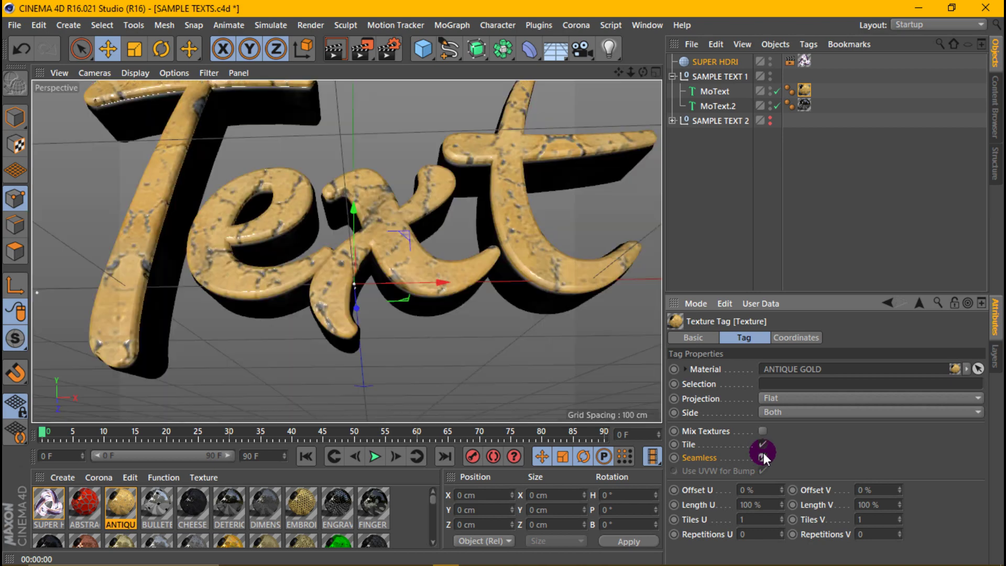
pyautogui.click(816, 397)
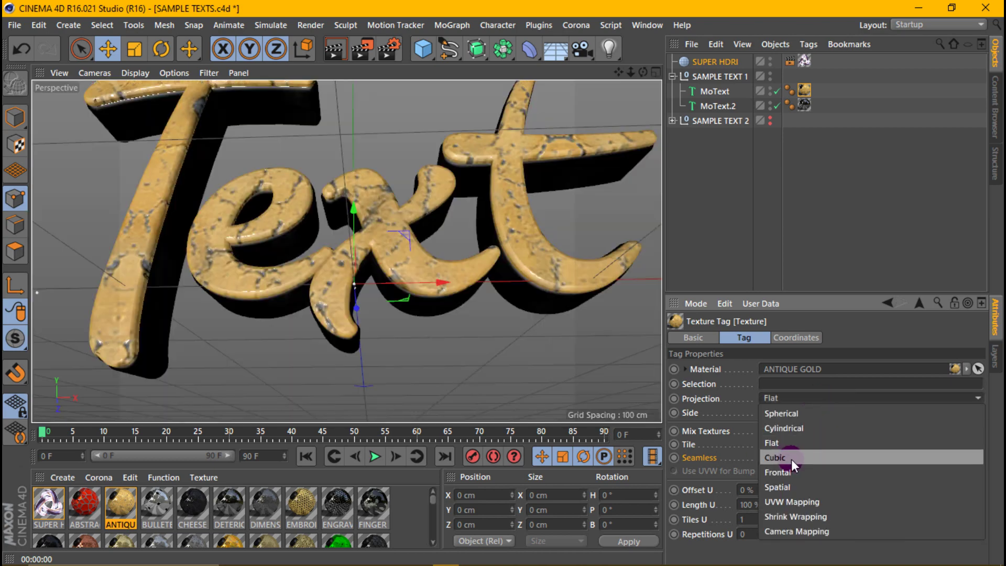
pyautogui.click(793, 458)
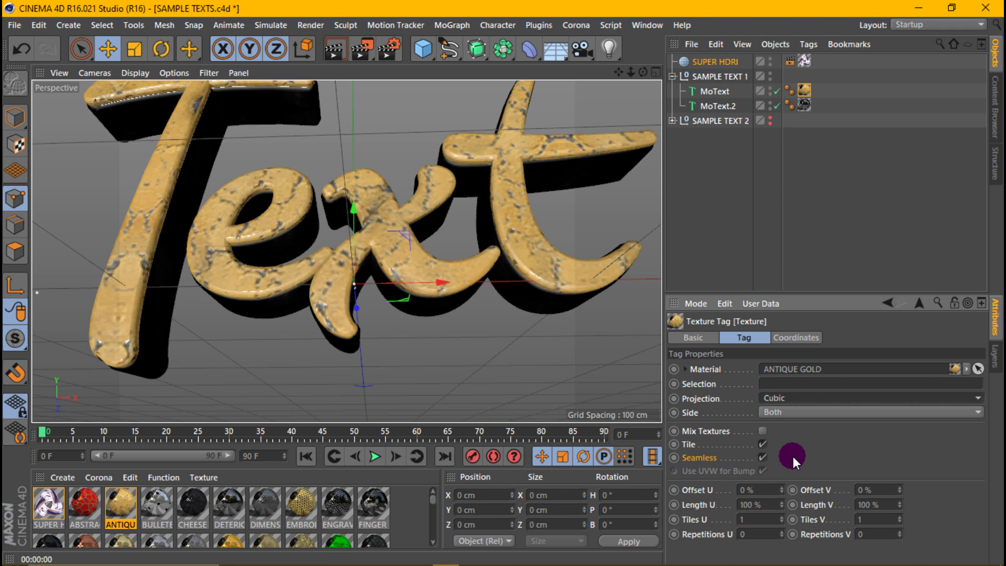
pyautogui.click(334, 48)
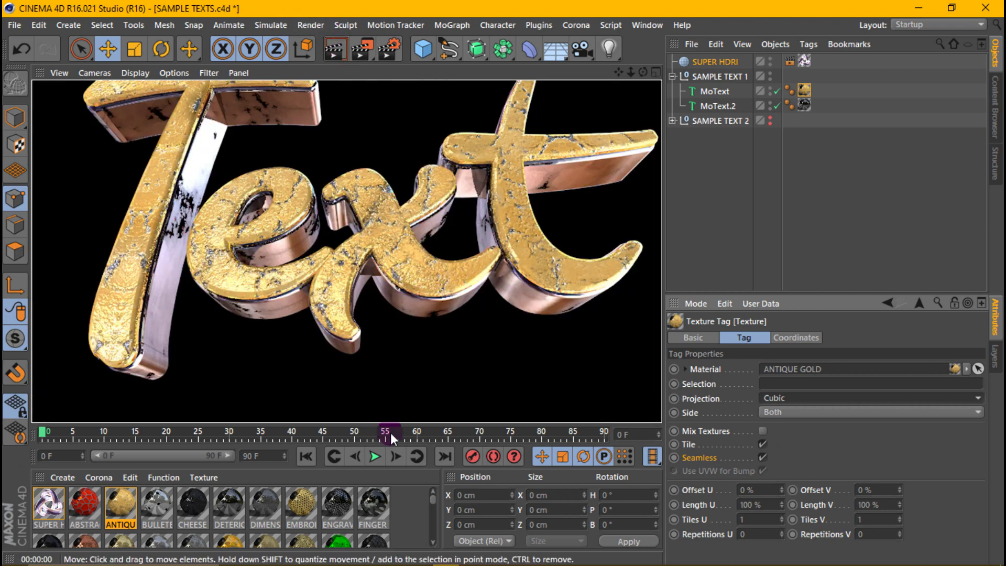
pyautogui.click(350, 496)
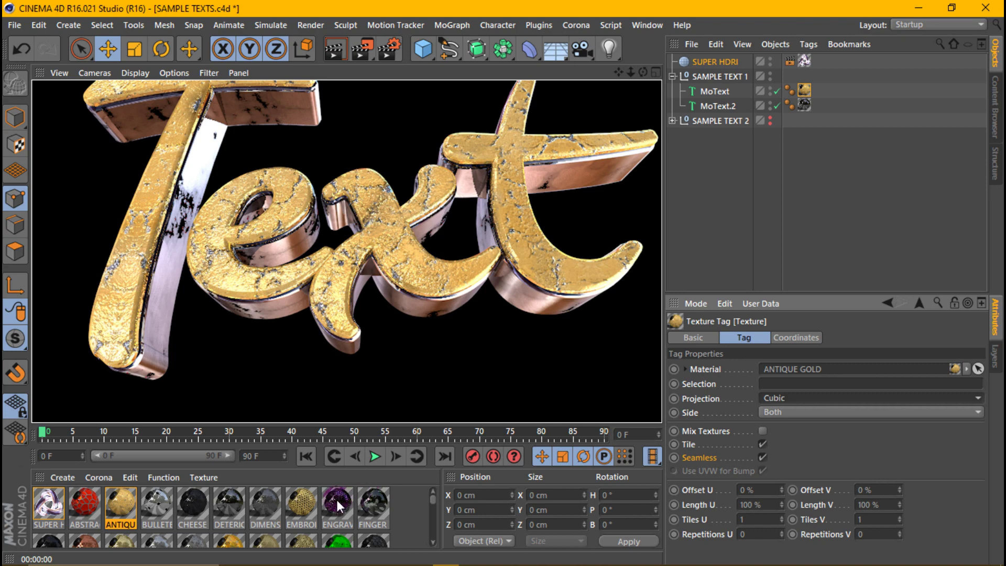
# - Apply ENGRAVED BLACK to the letter faces, set Length U and V to 50%, and test-render
pyautogui.moveTo(341, 501); pyautogui.dragTo(547, 291)
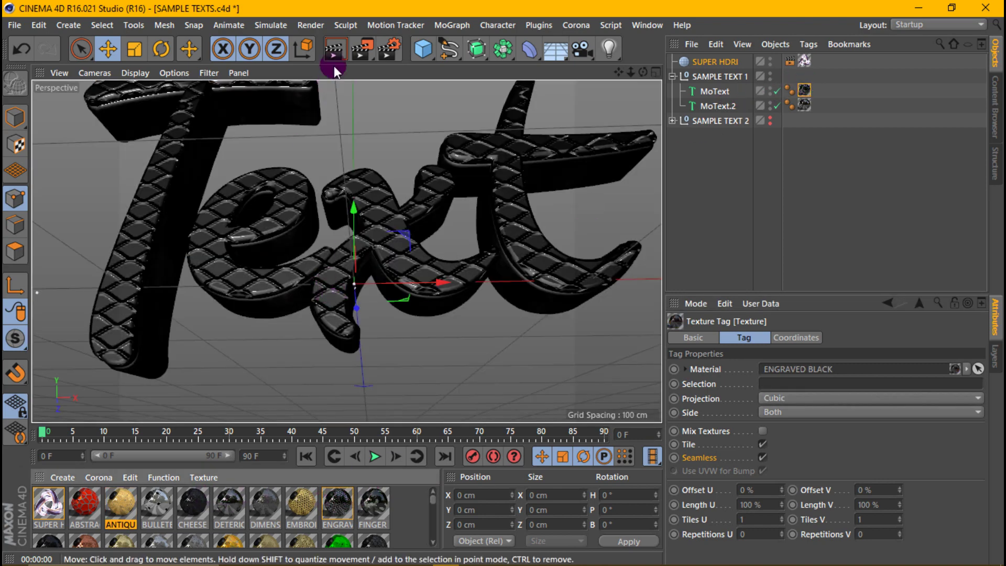
pyautogui.click(340, 50)
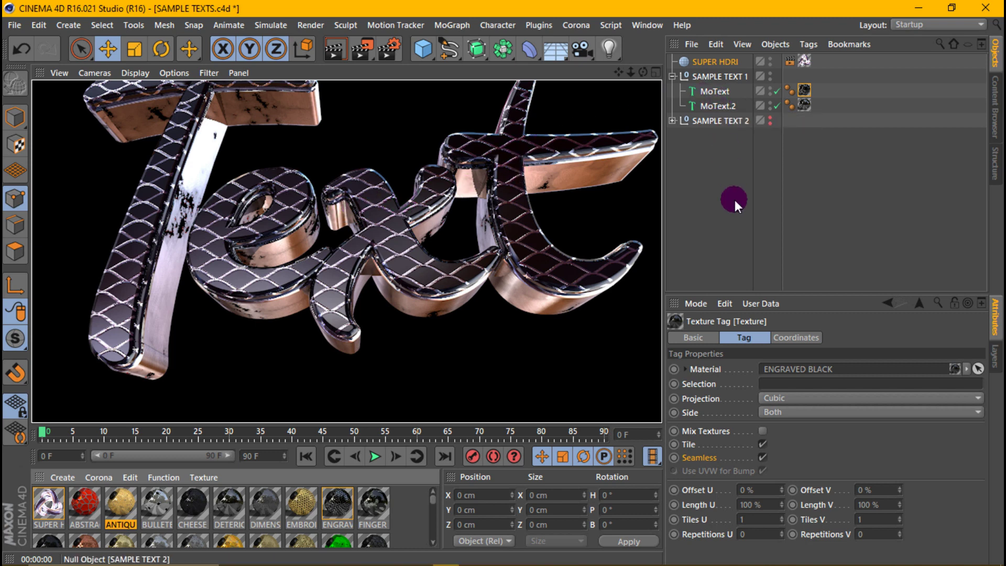
pyautogui.click(768, 504)
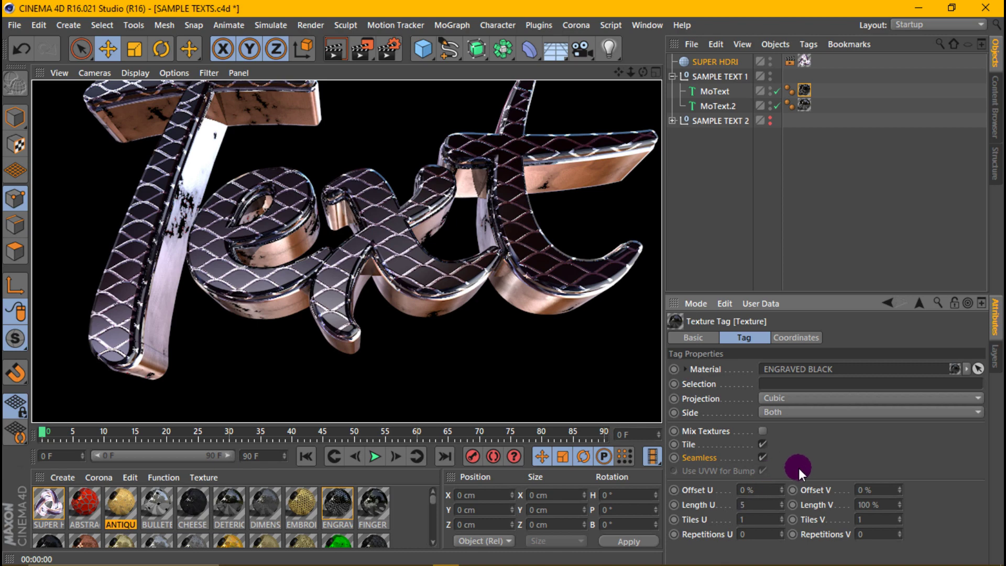
pyautogui.write('50')
pyautogui.press('Return')
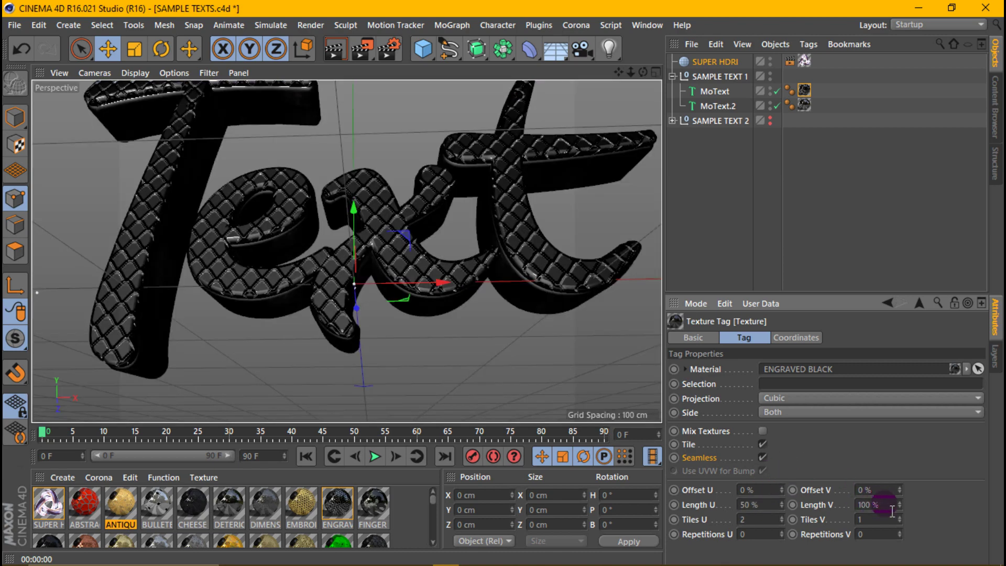
pyautogui.click(876, 505)
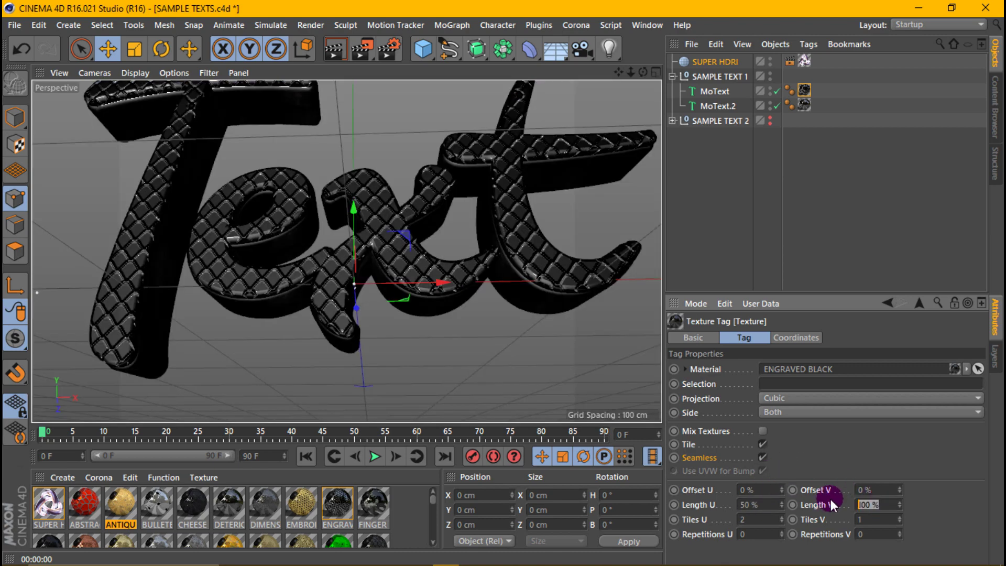
pyautogui.write('50')
pyautogui.press('Return')
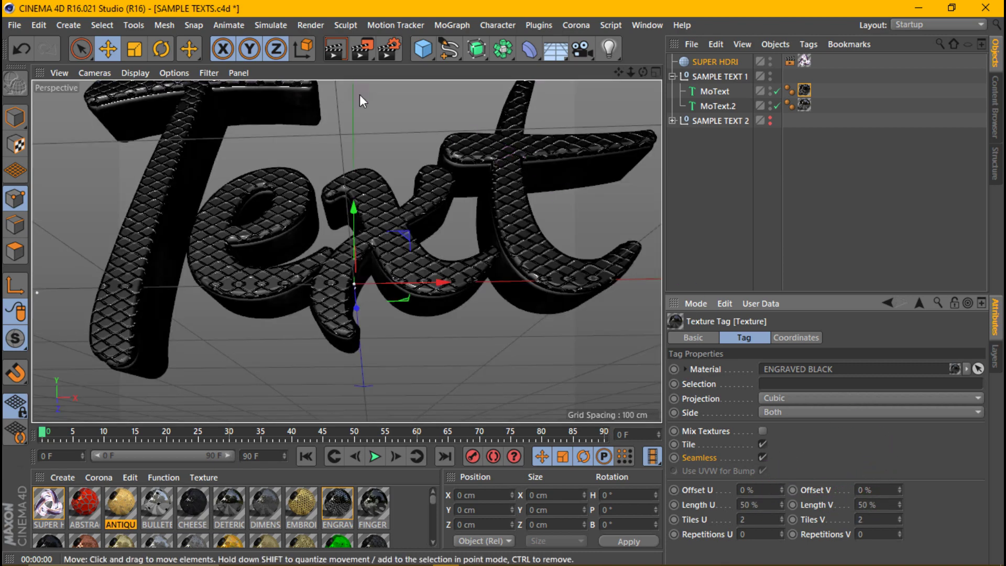
pyautogui.click(336, 51)
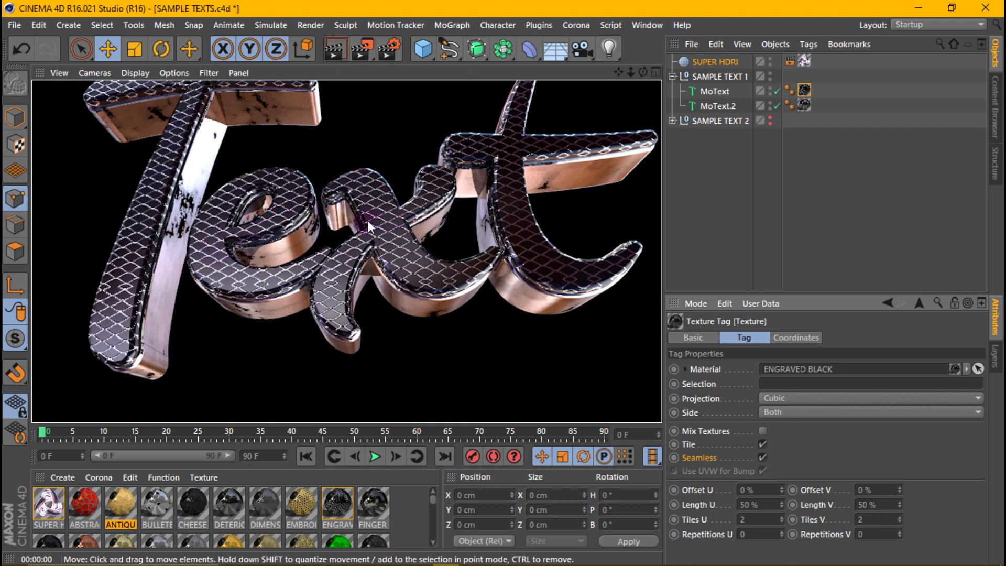
pyautogui.click(282, 473)
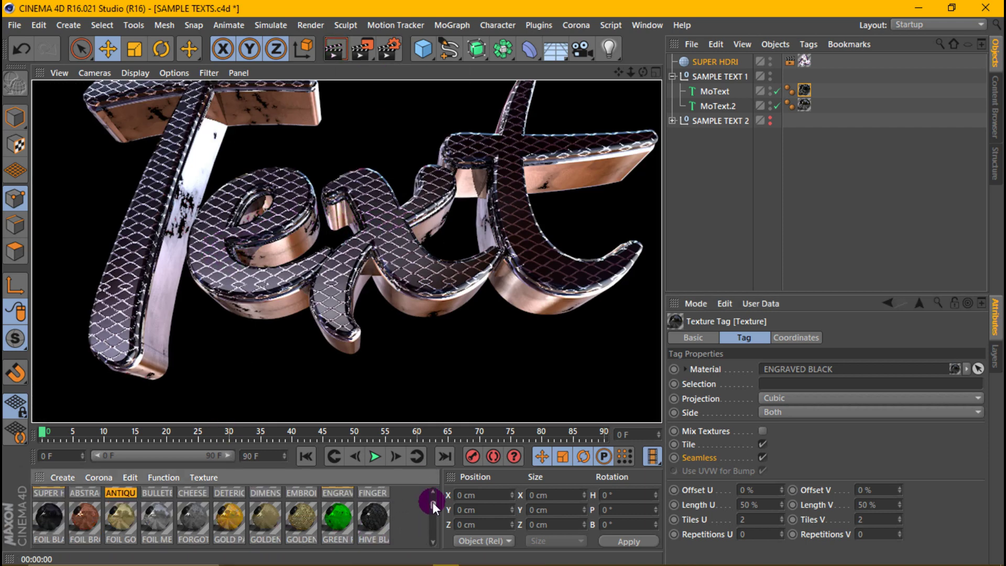
# - Replace the hive pattern on the letter sides with the GREEN material and test-render
pyautogui.moveTo(432, 486)
pyautogui.mouseDown()
pyautogui.moveTo(419, 502)
pyautogui.moveTo(804, 107)
pyautogui.mouseUp()
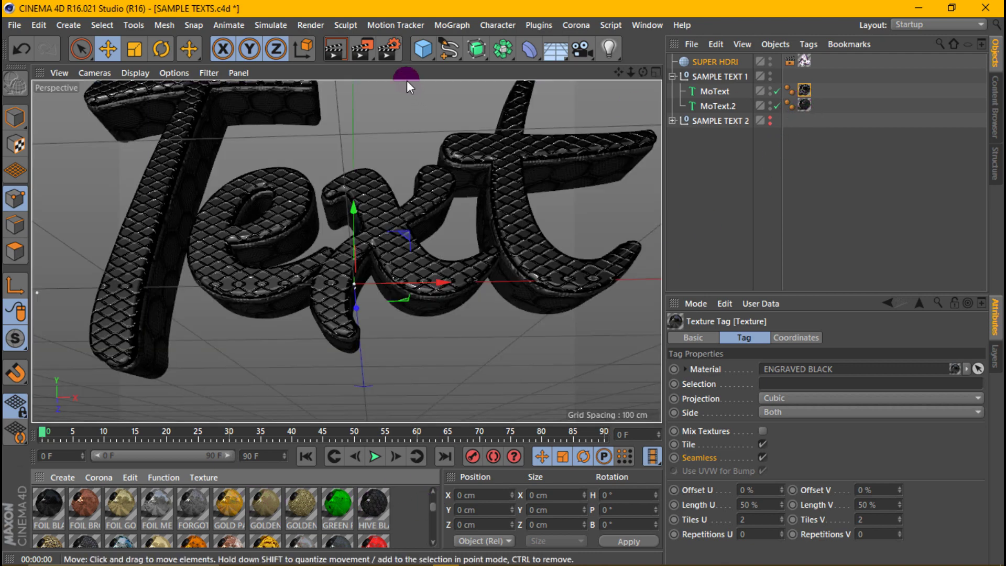
pyautogui.click(345, 48)
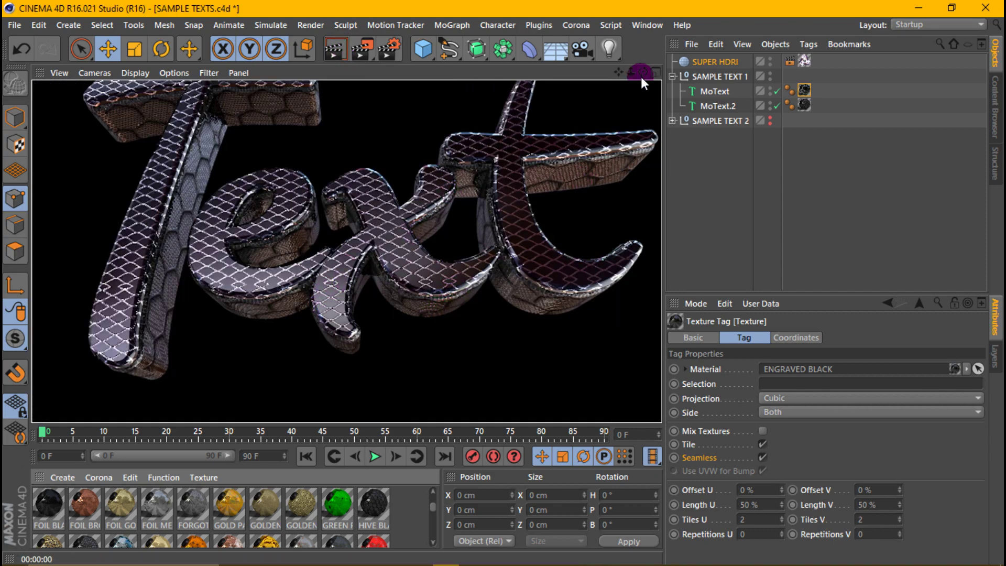
pyautogui.click(595, 171)
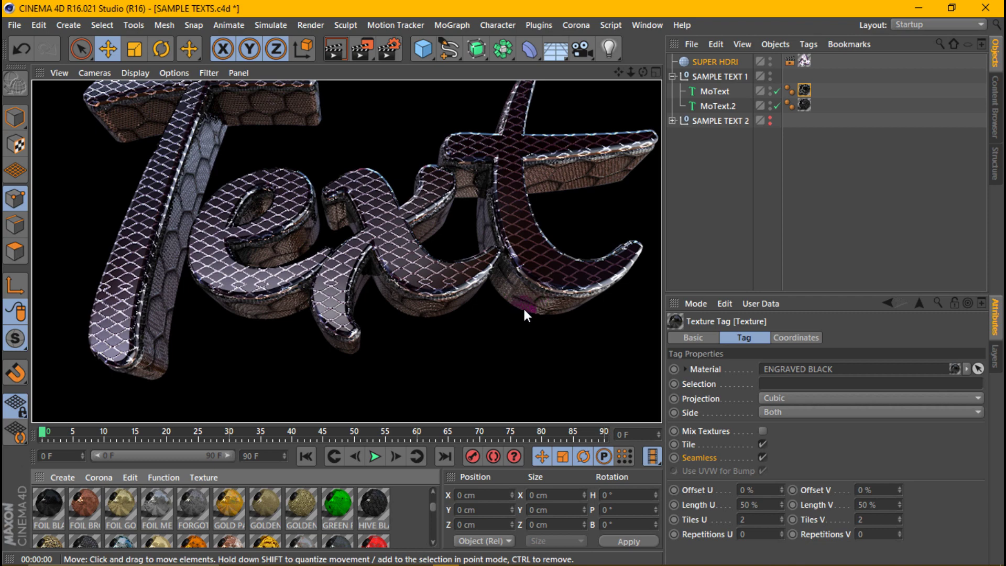
pyautogui.click(805, 105)
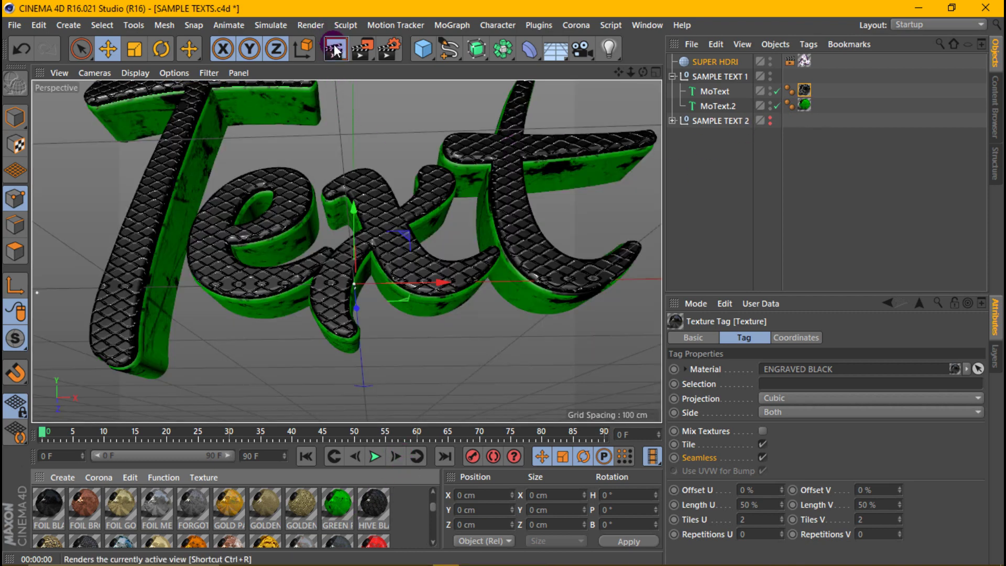
pyautogui.click(335, 50)
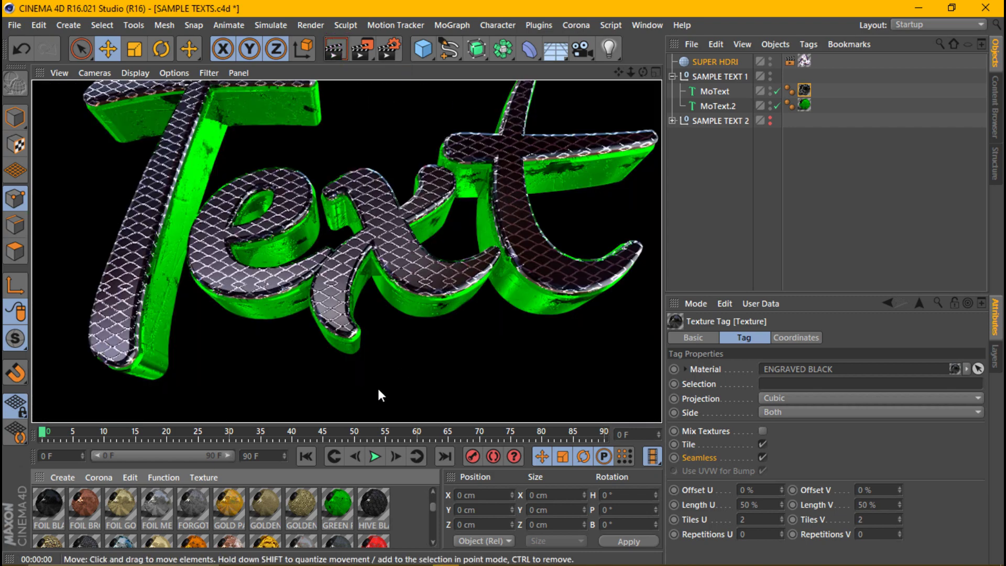
pyautogui.moveTo(367, 423); pyautogui.dragTo(369, 352)
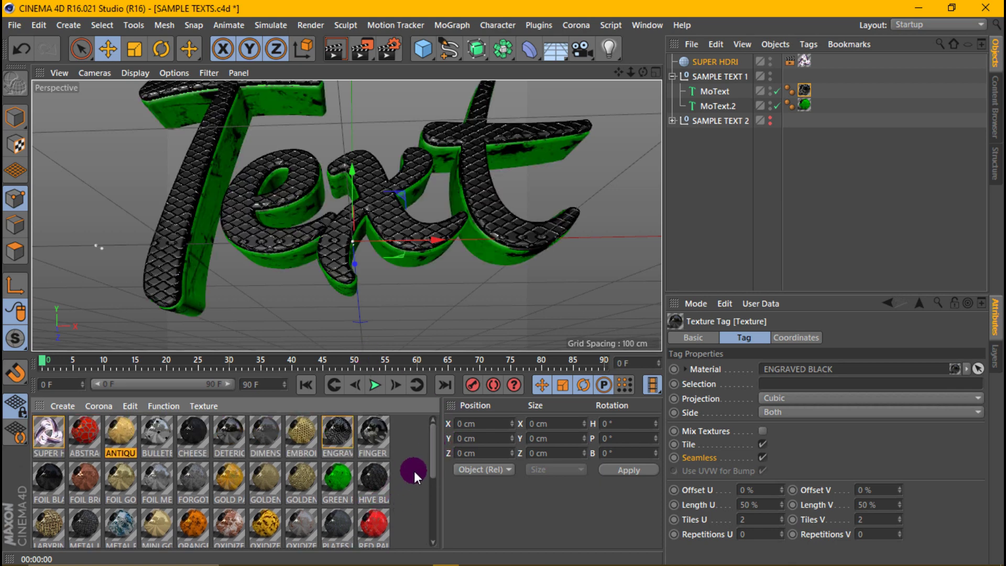
# - Apply TITLE ORANGE to the letter faces and test-render a close-up view
pyautogui.moveTo(433, 461); pyautogui.dragTo(430, 485)
pyautogui.moveTo(344, 510); pyautogui.dragTo(341, 480)
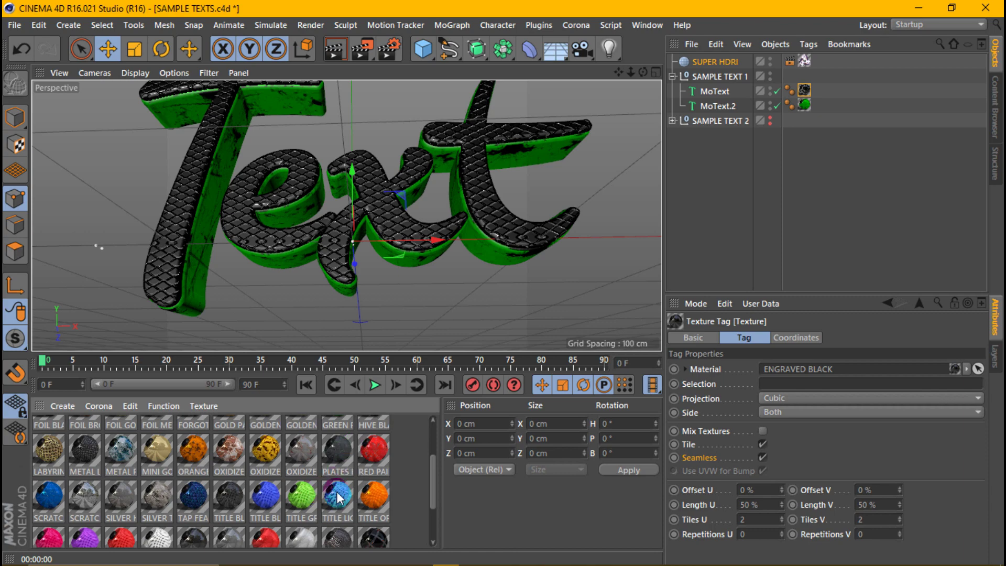
pyautogui.moveTo(342, 479); pyautogui.dragTo(803, 92)
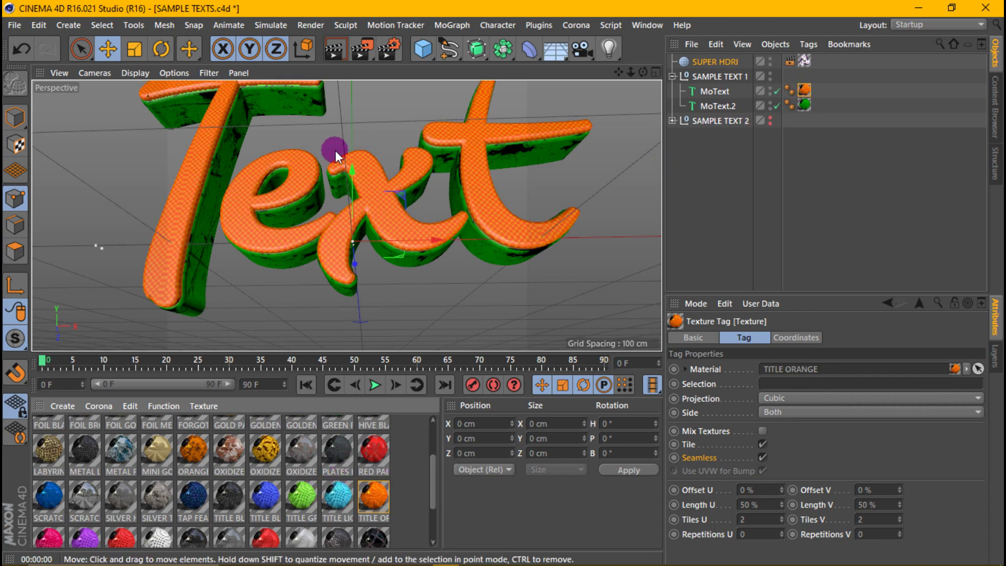
pyautogui.click(335, 52)
pyautogui.scroll(5, 360, 187)
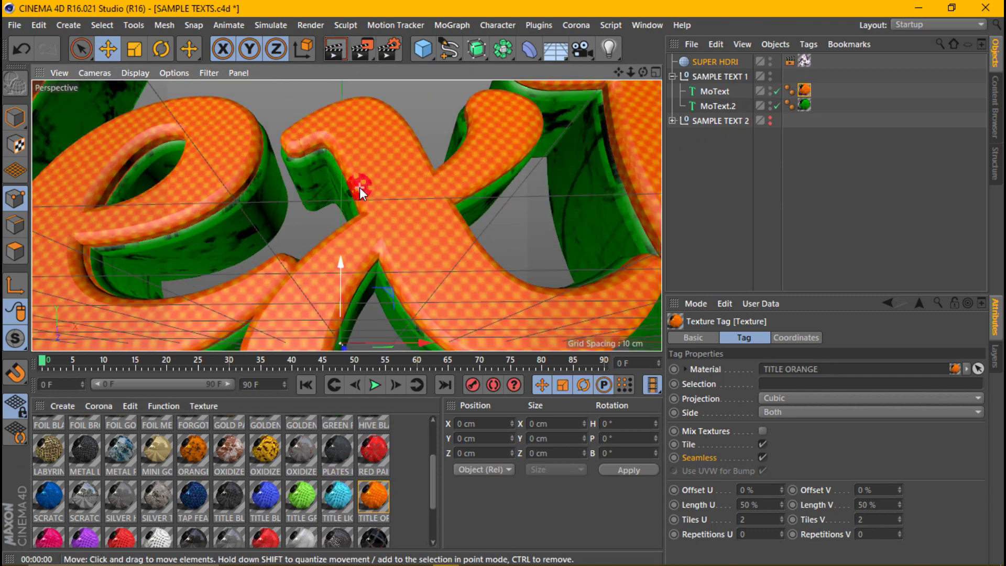
pyautogui.click(332, 51)
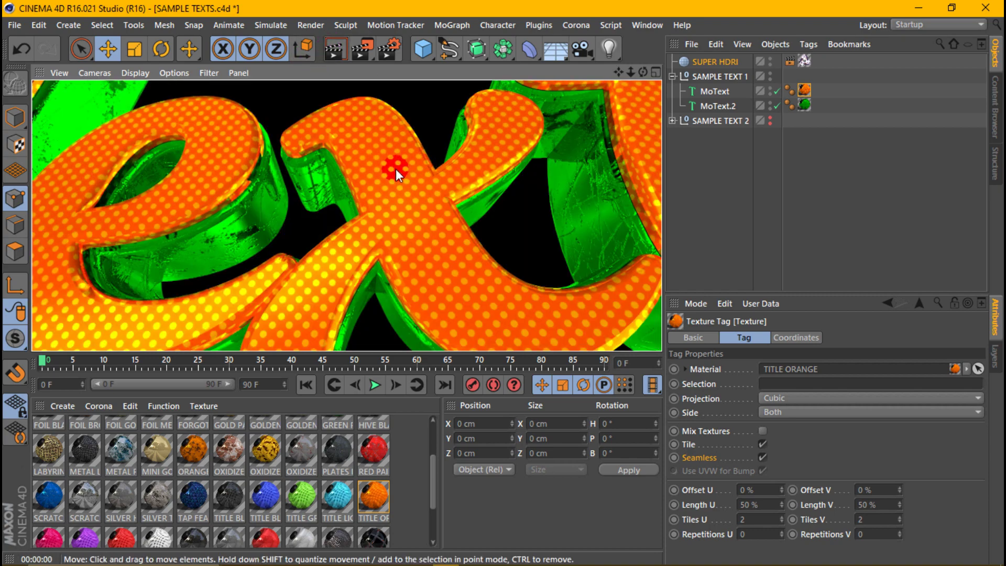
pyautogui.click(750, 504)
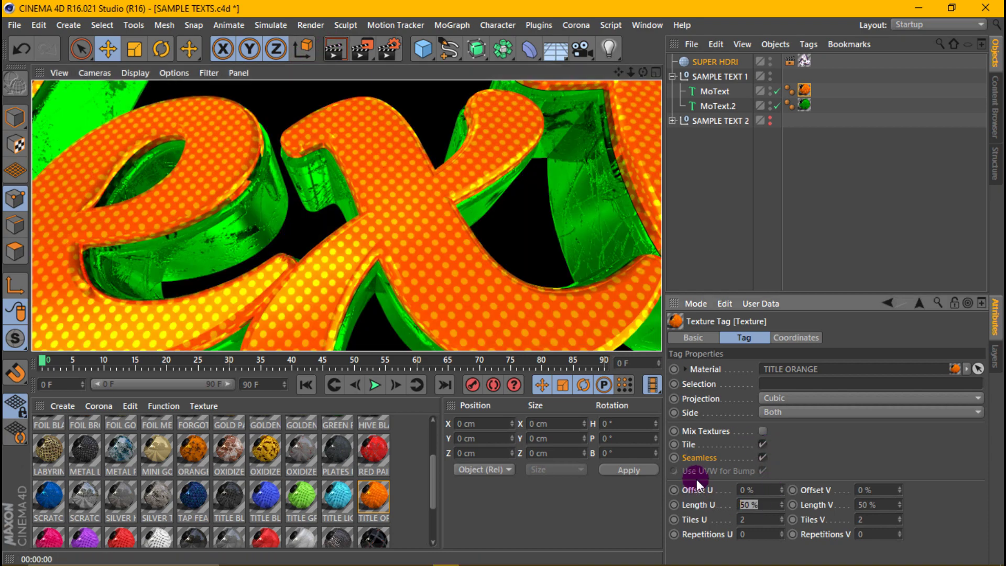
# - Set the face texture's Length U to 20% and test-render the tiling
pyautogui.write('20')
pyautogui.press('Tab')
pyautogui.write('20')
pyautogui.press('Return')
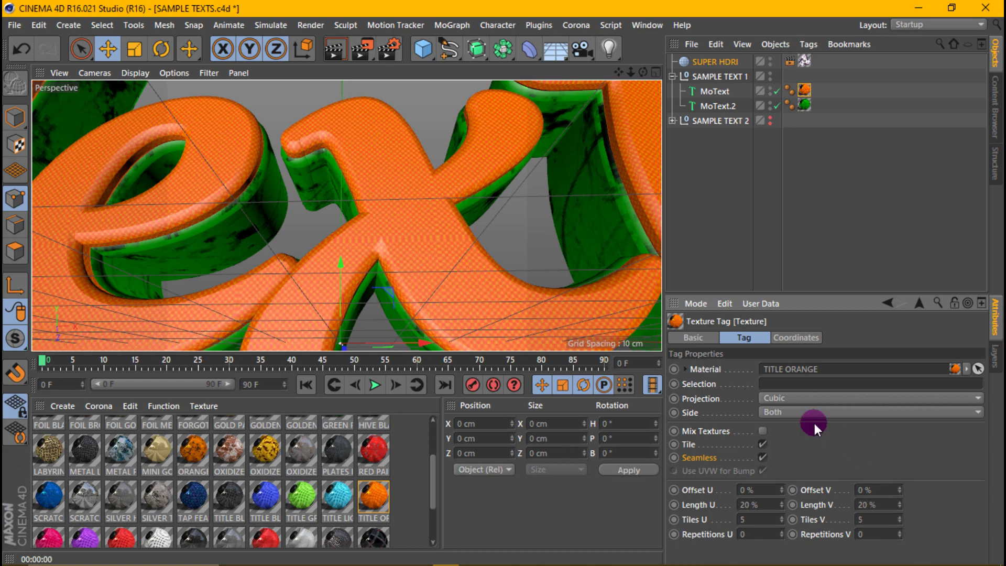
pyautogui.click(342, 48)
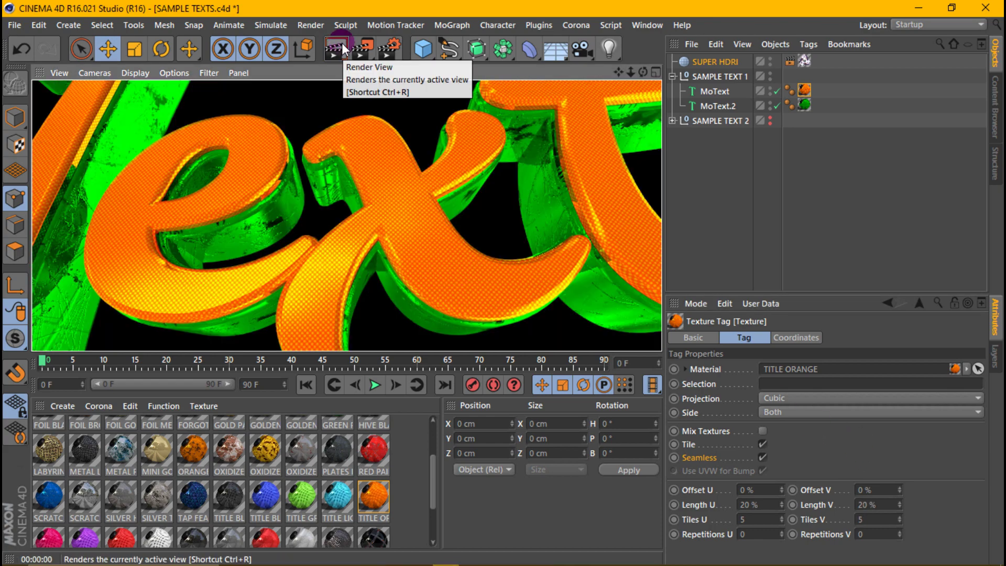
pyautogui.click(483, 254)
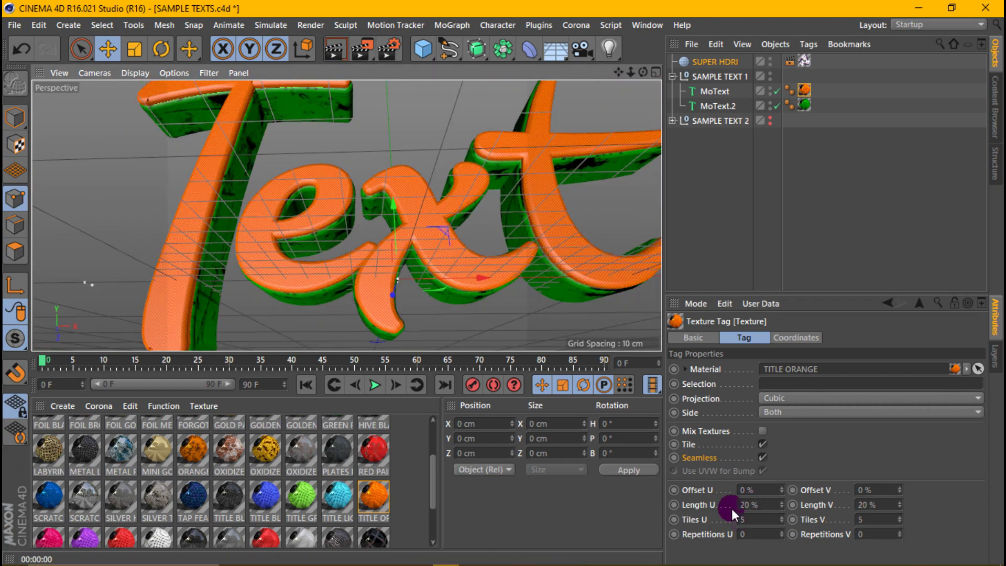
# - Change Length U to 30% and render to compare
pyautogui.click(677, 491)
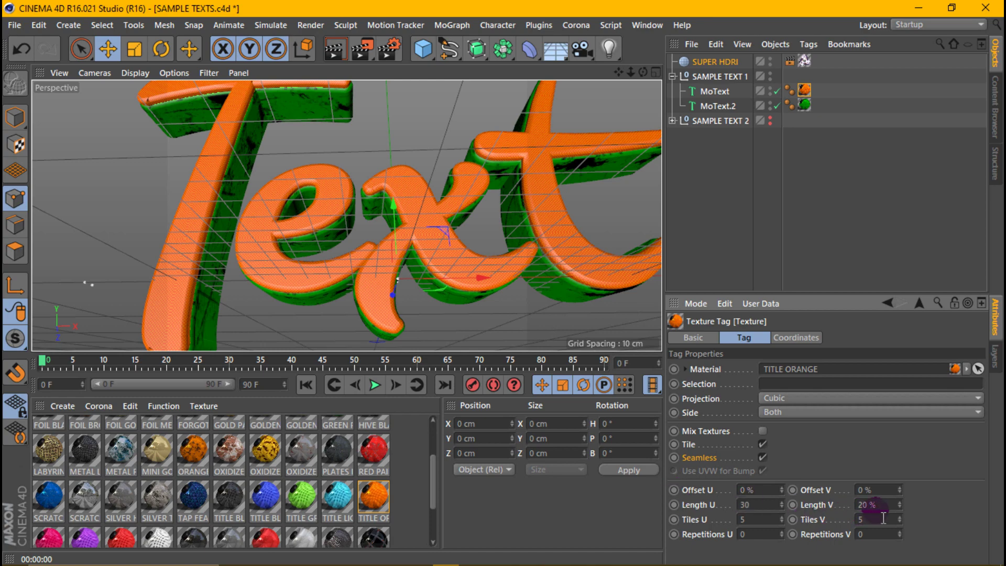
pyautogui.press('Tab')
pyautogui.write('30')
pyautogui.press('Return')
pyautogui.scroll(2, 455, 236)
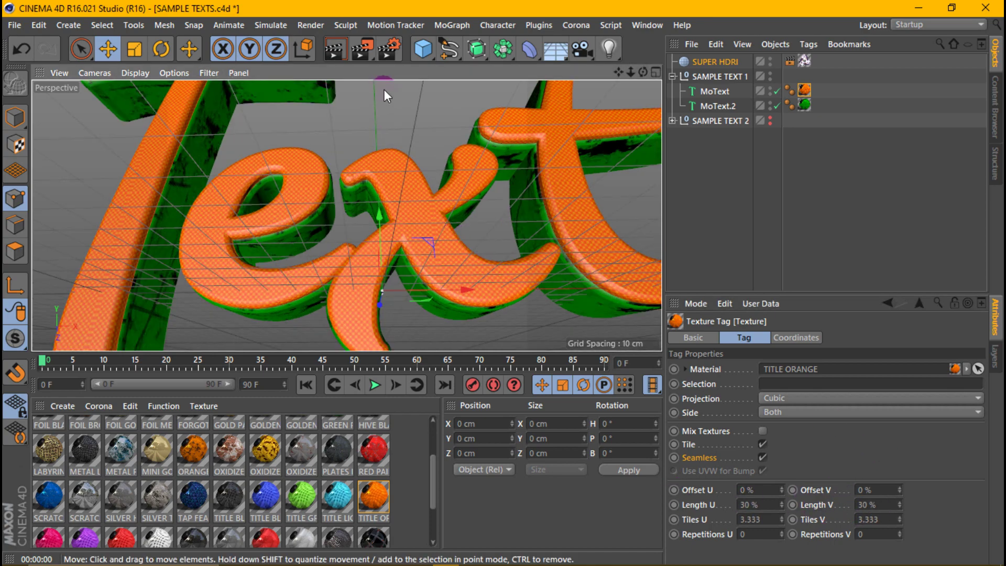
pyautogui.click(331, 48)
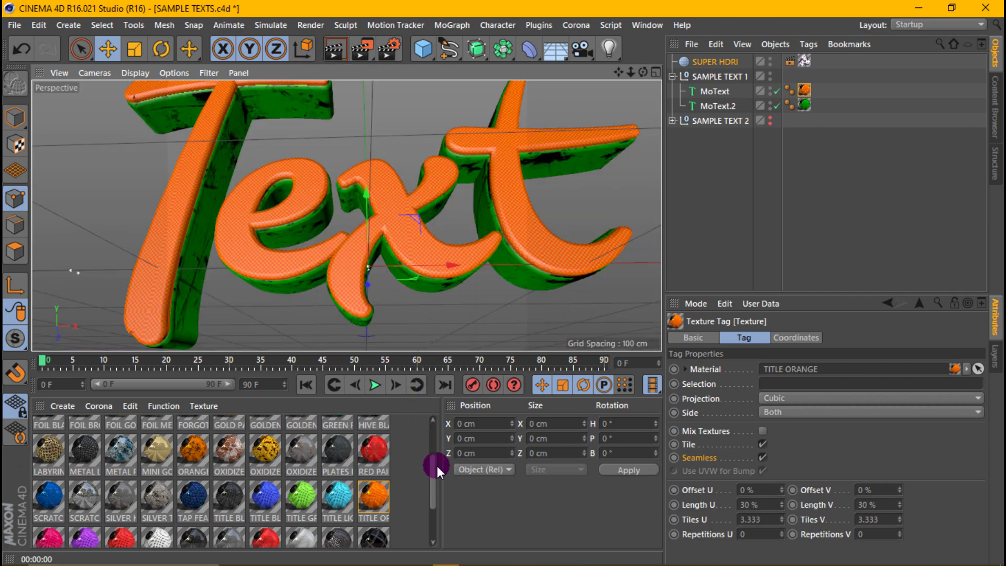
# - Set Length U to 100% so the texture spans the letters once
pyautogui.click(705, 495)
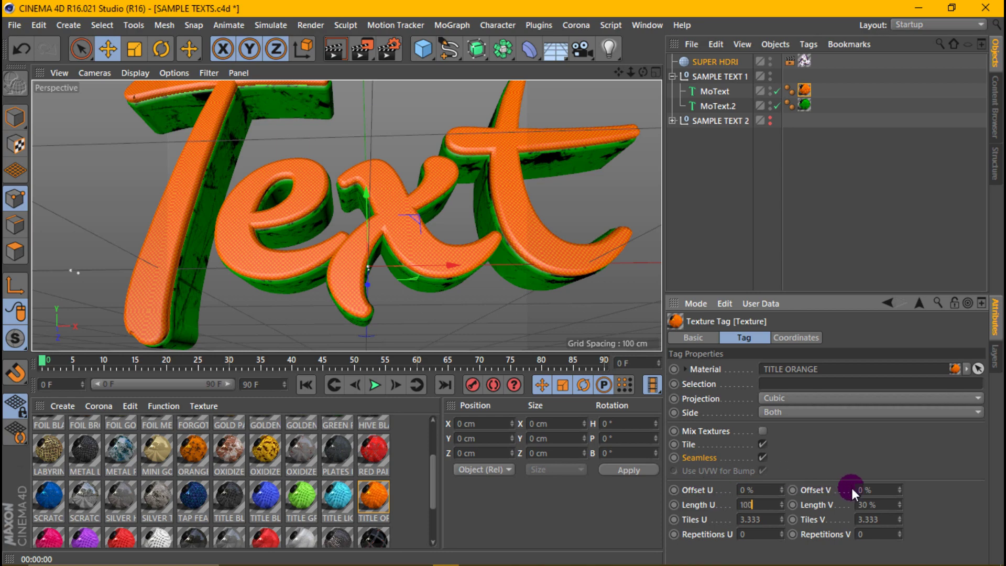
pyautogui.press('Tab')
pyautogui.write('100')
pyautogui.press('Return')
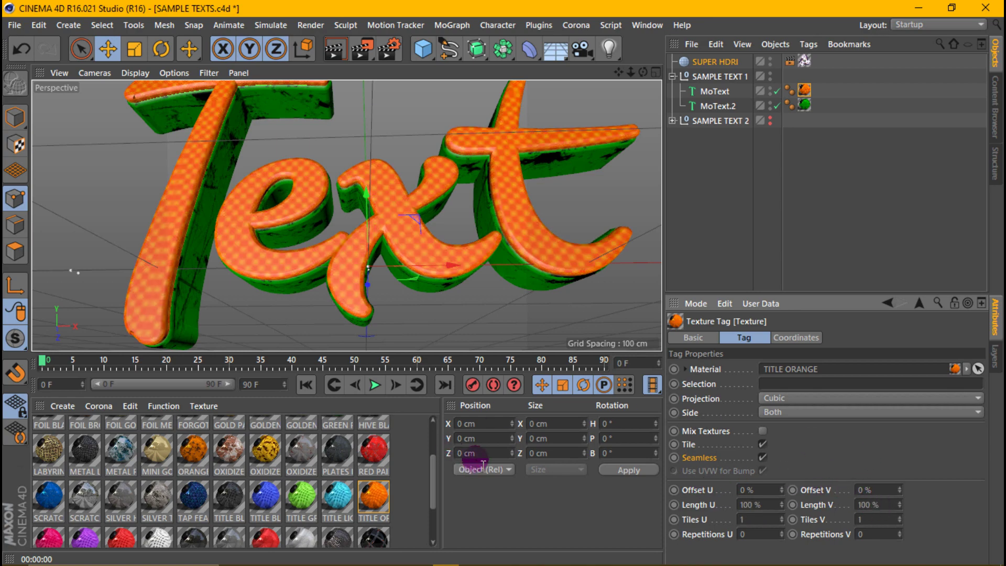
pyautogui.scroll(3, 427, 444)
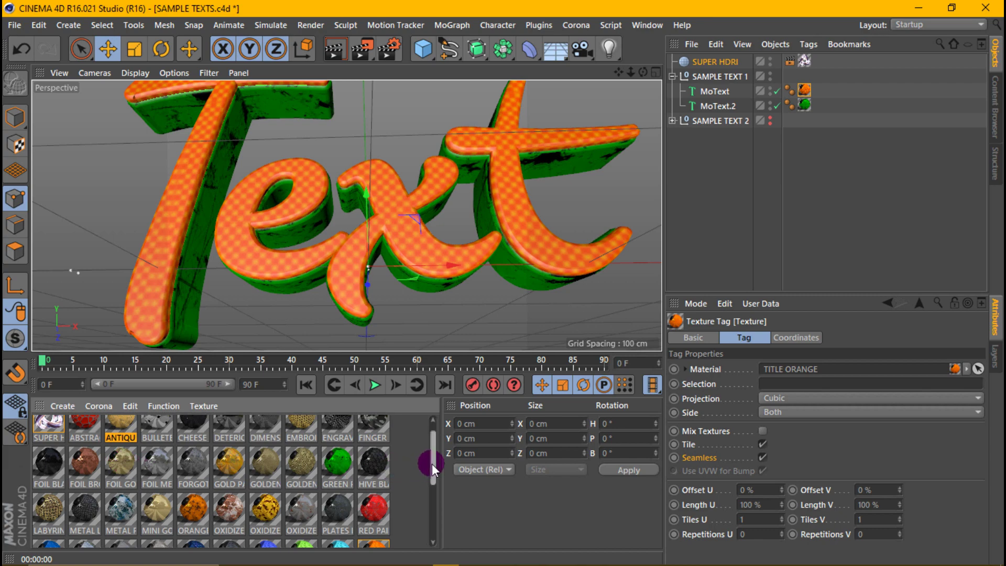
pyautogui.scroll(1, 431, 464)
# - Apply GOLDEN TREASURE to the letter faces and test-render it
pyautogui.moveTo(313, 479); pyautogui.dragTo(804, 90)
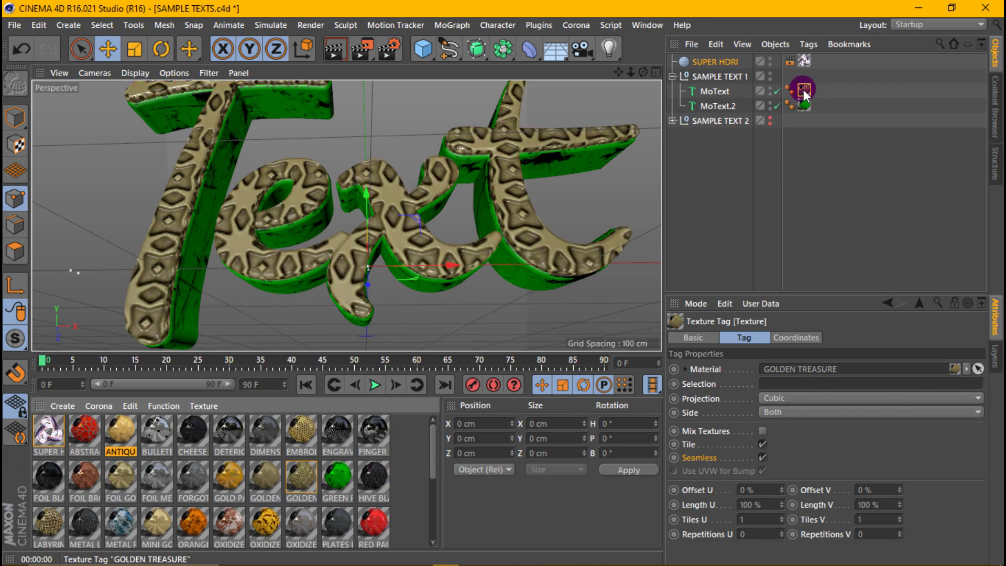
pyautogui.click(754, 504)
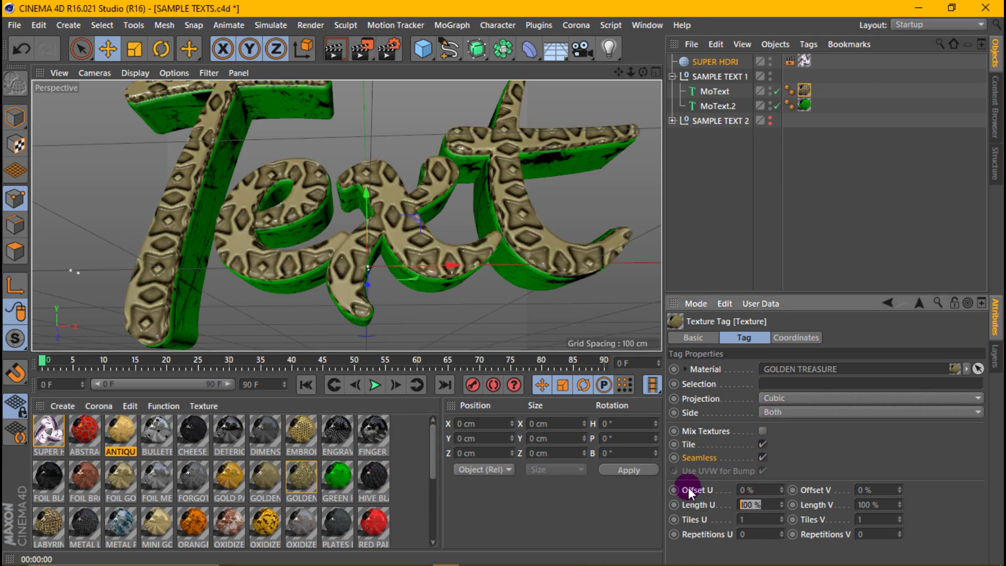
pyautogui.click(877, 505)
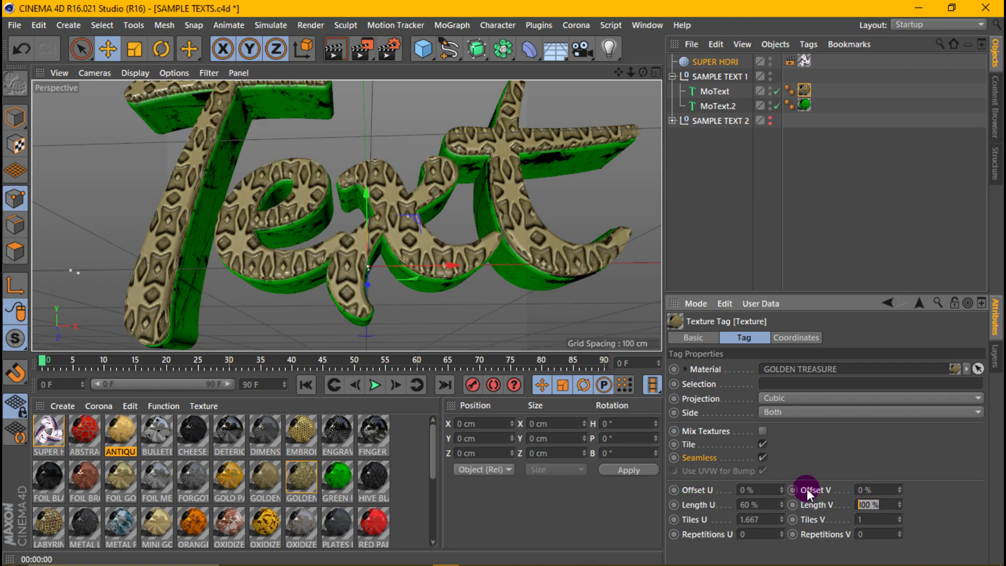
pyautogui.click(338, 49)
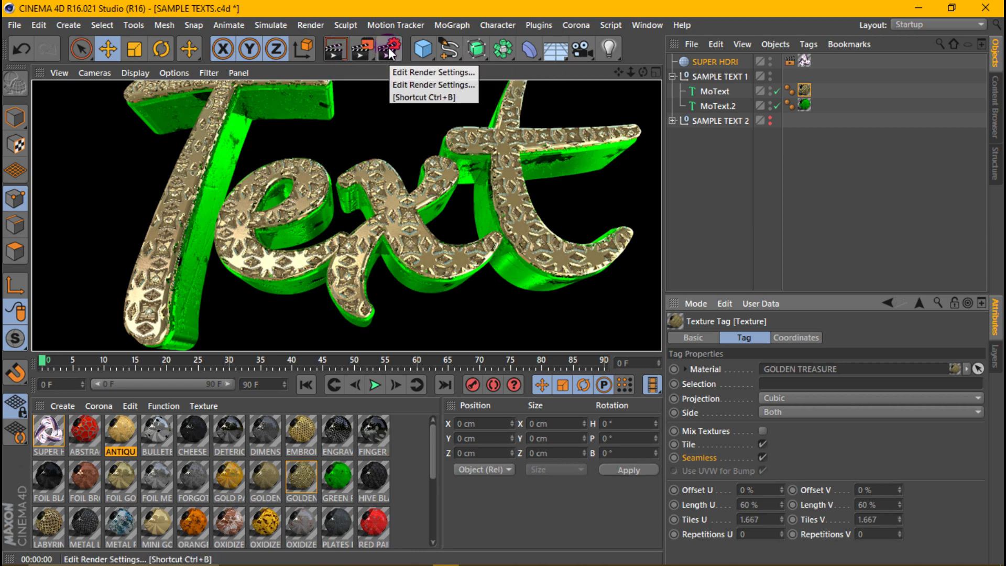
pyautogui.press('Tab')
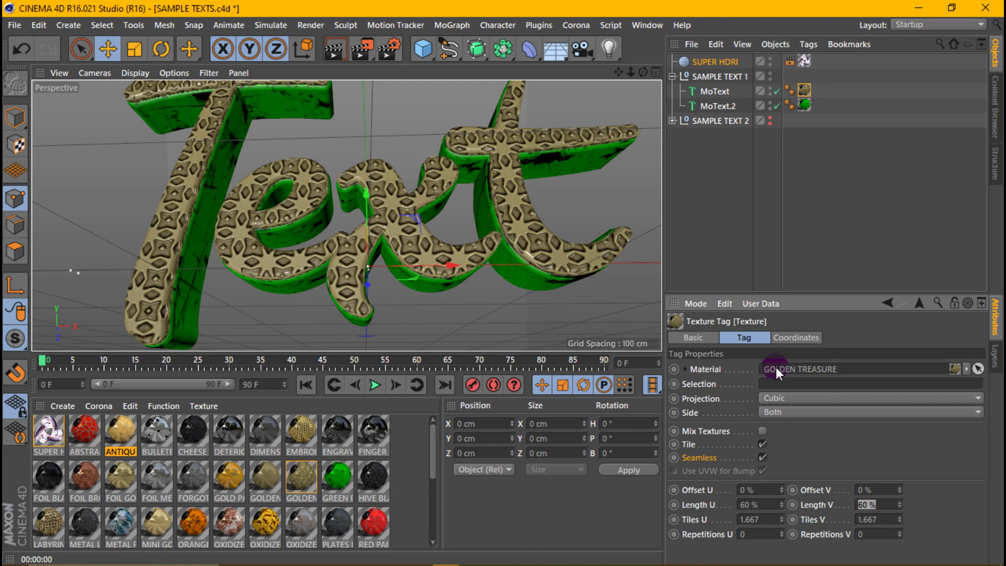
# - Set anti-aliasing to Best in the Render Settings
pyautogui.click(391, 50)
pyautogui.click(364, 63)
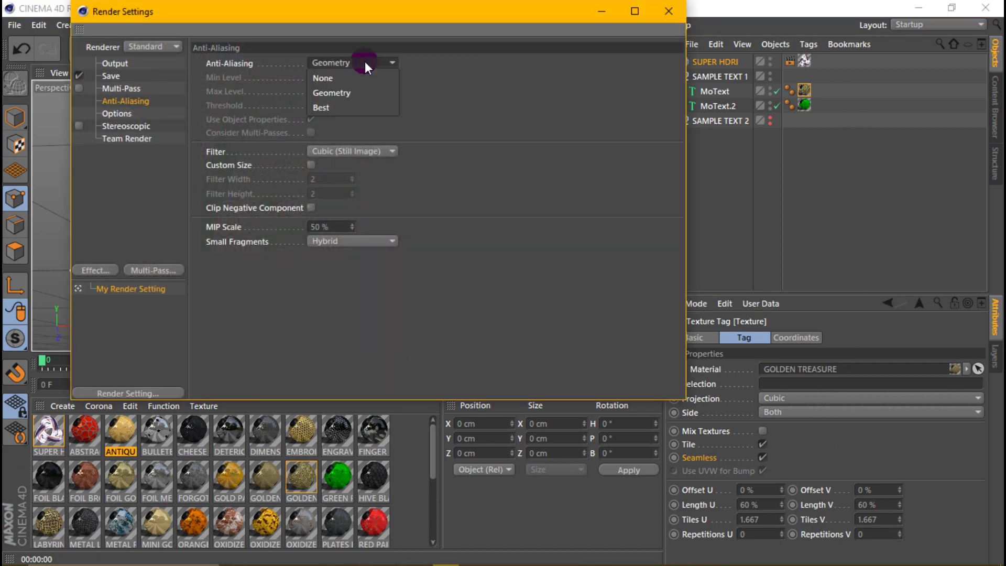
pyautogui.click(361, 104)
pyautogui.click(662, 10)
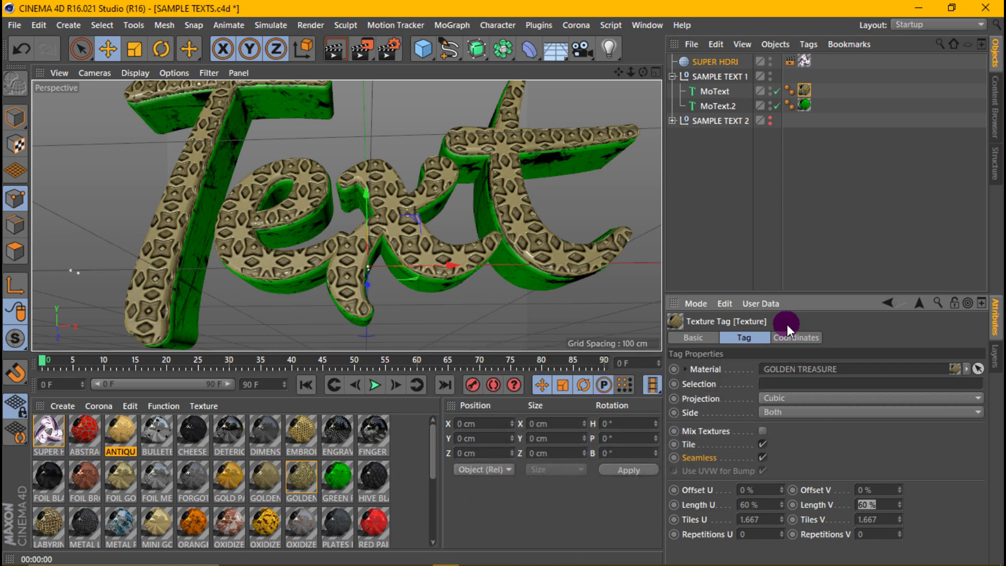
# - Set the Golden Treasure texture length to 40% both ways and test-render
pyautogui.click(757, 504)
pyautogui.press('Tab')
pyautogui.write('40')
pyautogui.press('Return')
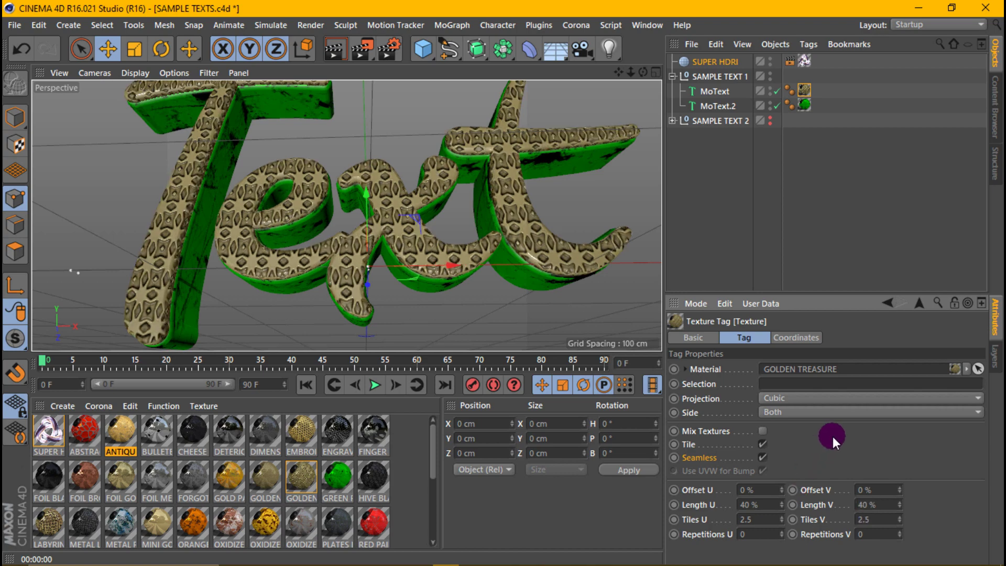
pyautogui.click(335, 58)
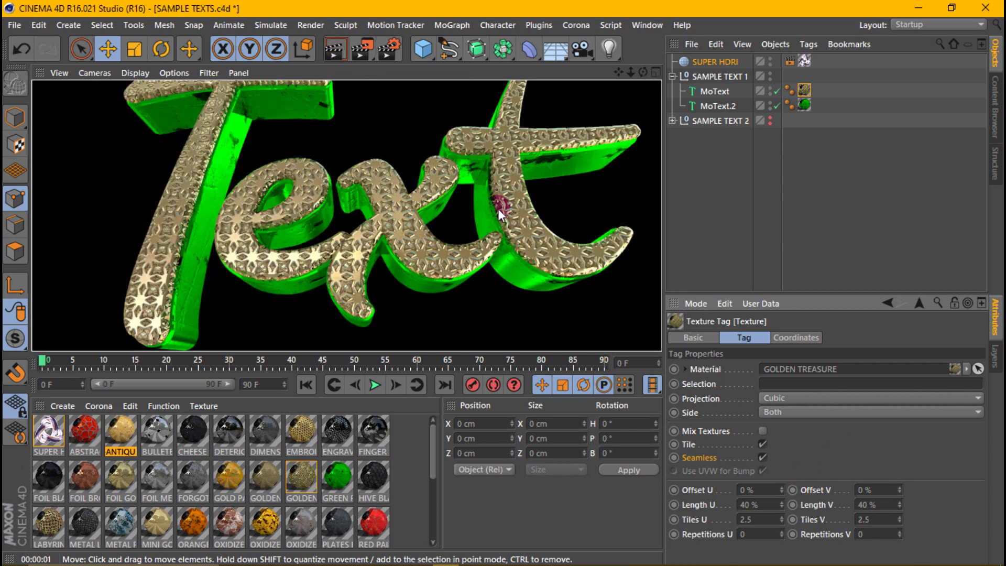
# - Put a dark metal material on the sides and GOLD PAINTED on the faces, rendering each
pyautogui.moveTo(373, 431); pyautogui.dragTo(802, 105)
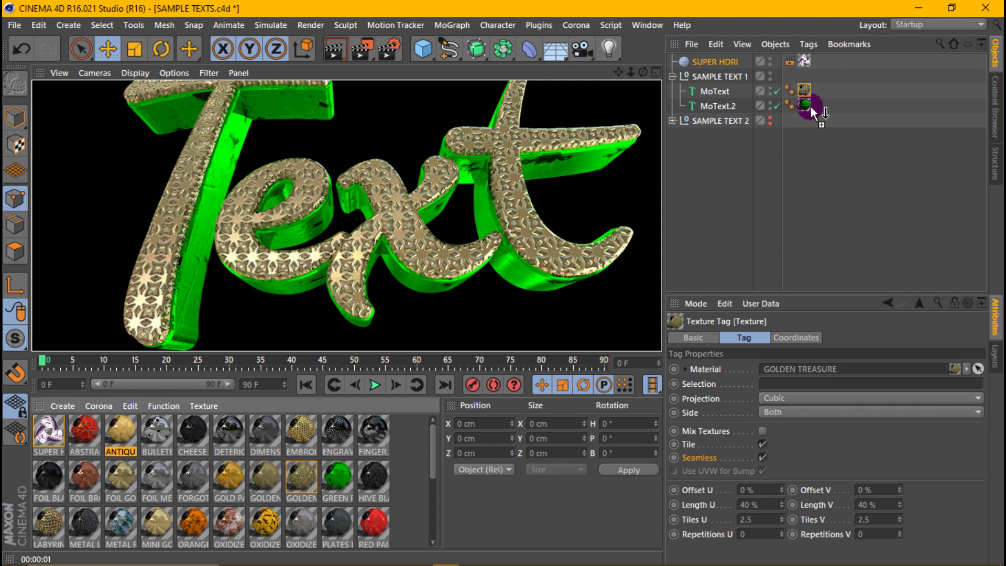
pyautogui.click(345, 52)
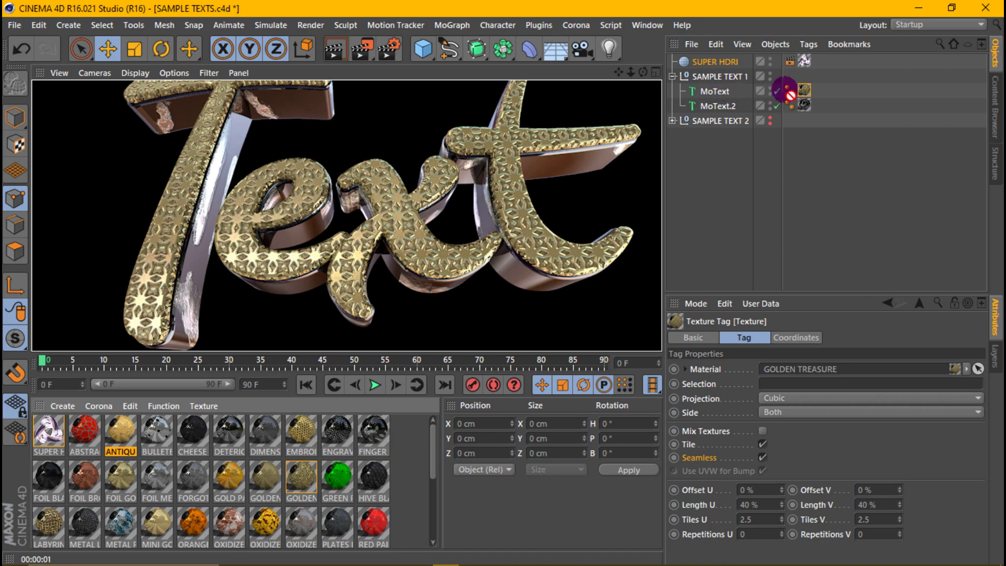
pyautogui.moveTo(704, 95); pyautogui.dragTo(804, 90)
pyautogui.click(331, 47)
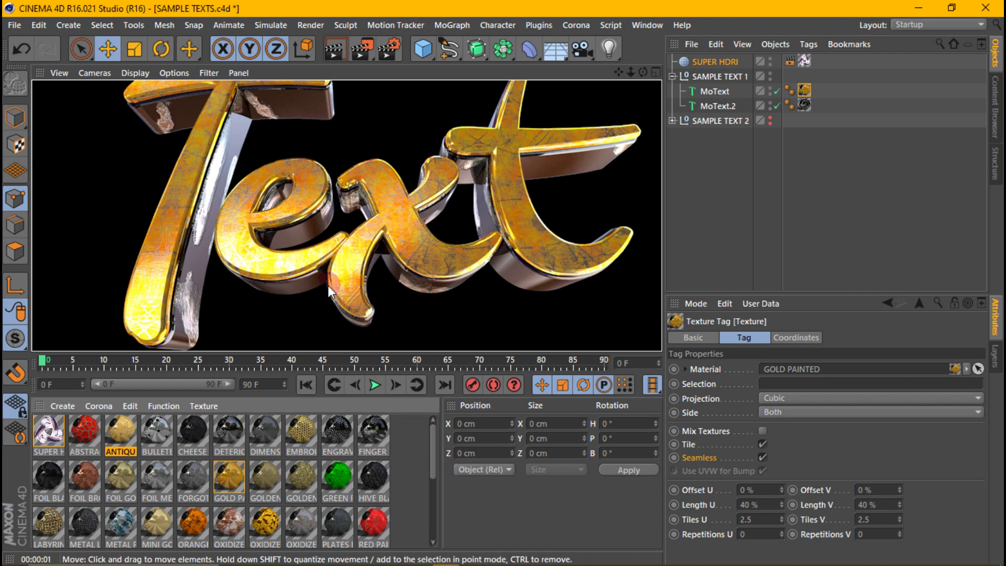
pyautogui.moveTo(432, 442)
pyautogui.mouseDown()
pyautogui.moveTo(422, 449)
pyautogui.moveTo(421, 439)
pyautogui.mouseUp()
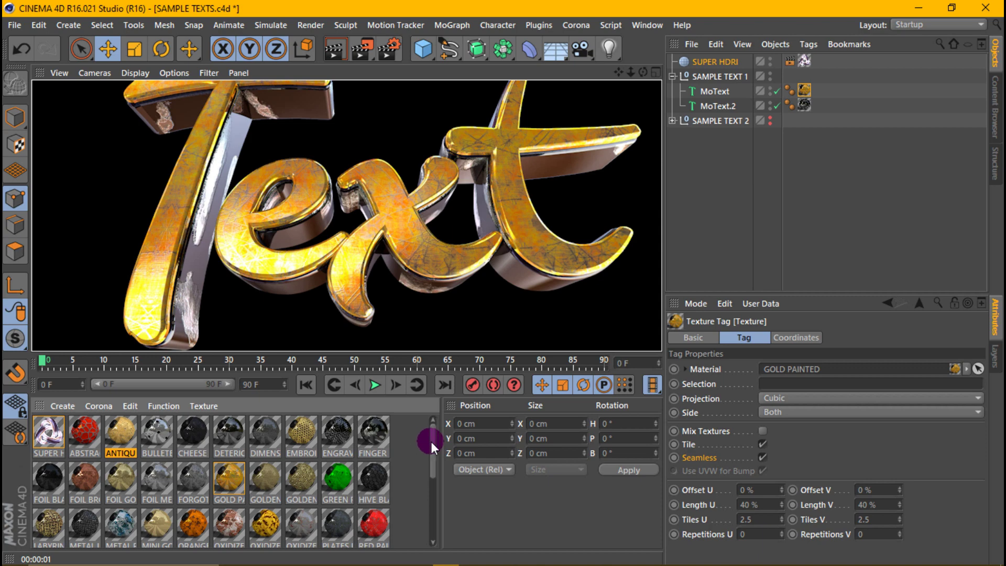
pyautogui.moveTo(436, 442)
pyautogui.mouseDown()
pyautogui.moveTo(433, 517)
pyautogui.moveTo(435, 419)
pyautogui.mouseUp()
# - Hide and collapse SAMPLE TEXT 1, then expand and show SAMPLE TEXT 2
pyautogui.click(768, 77)
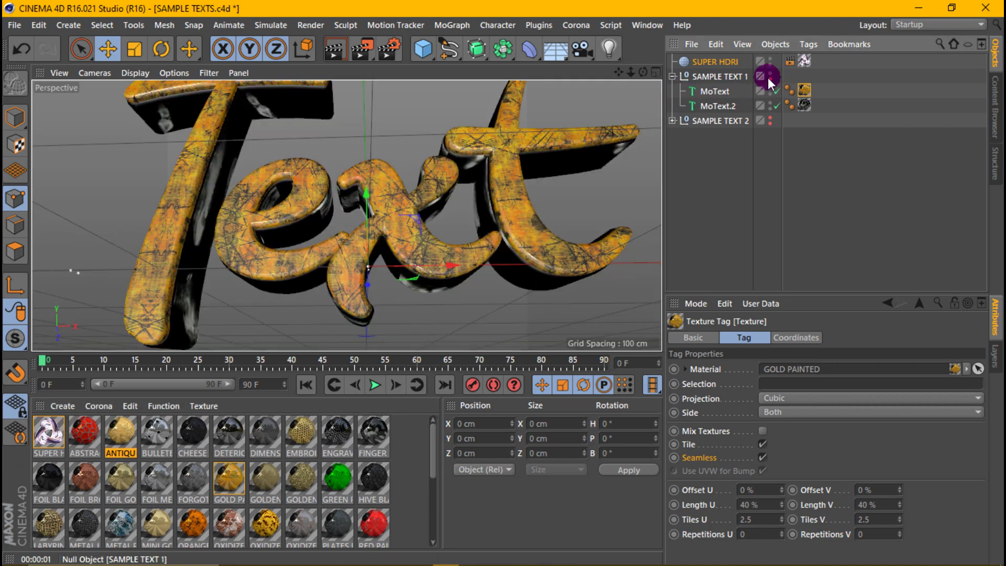
pyautogui.click(770, 76)
pyautogui.click(673, 76)
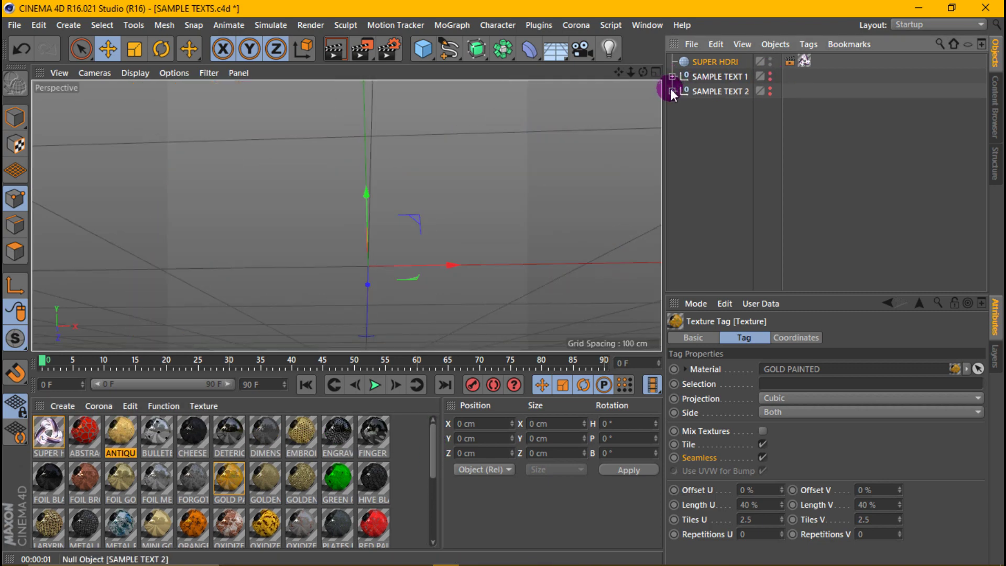
pyautogui.click(673, 90)
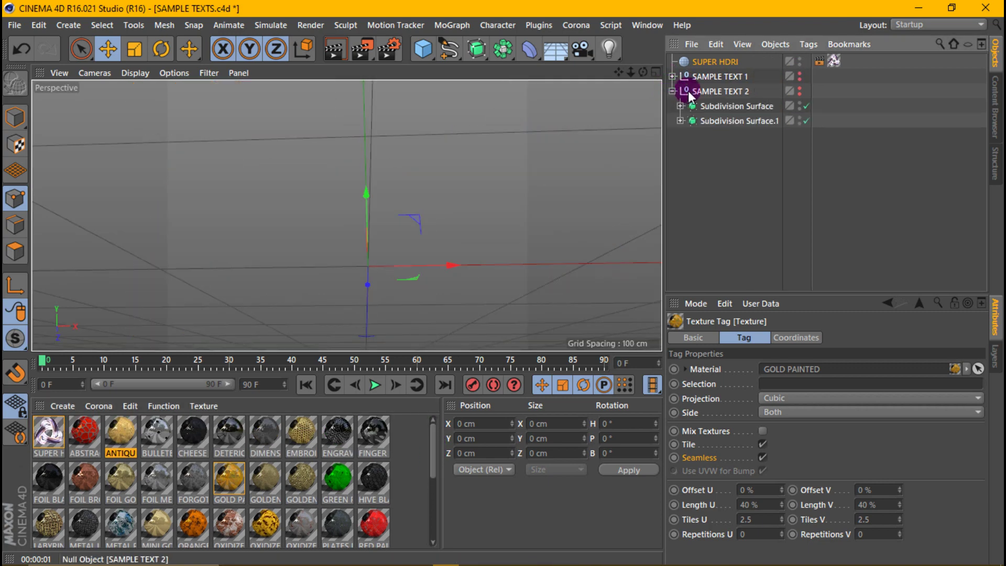
pyautogui.click(799, 88)
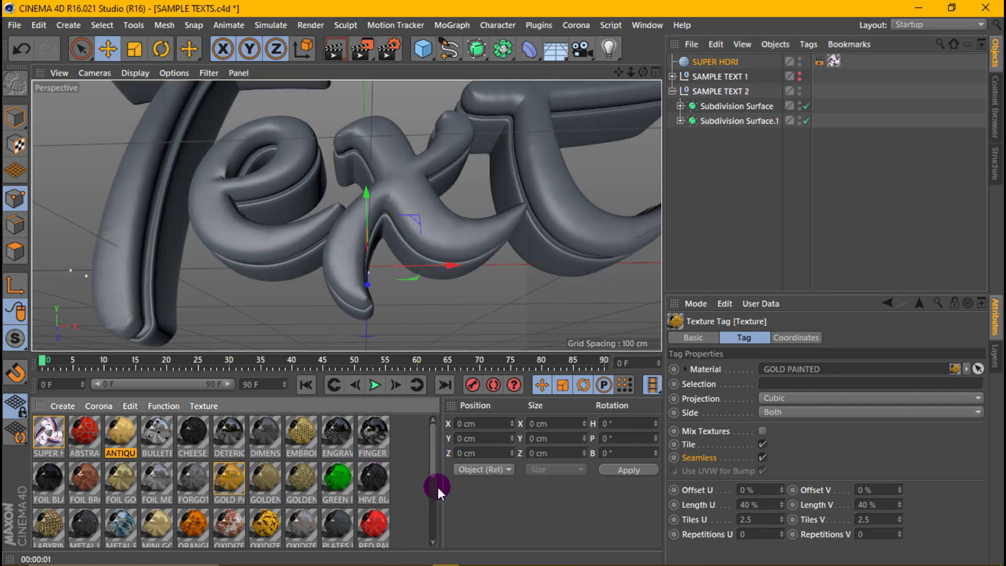
# - Apply MINI GOLD to the faces and VENUS BLACK to the sides, then test-render
pyautogui.moveTo(229, 478); pyautogui.dragTo(734, 105)
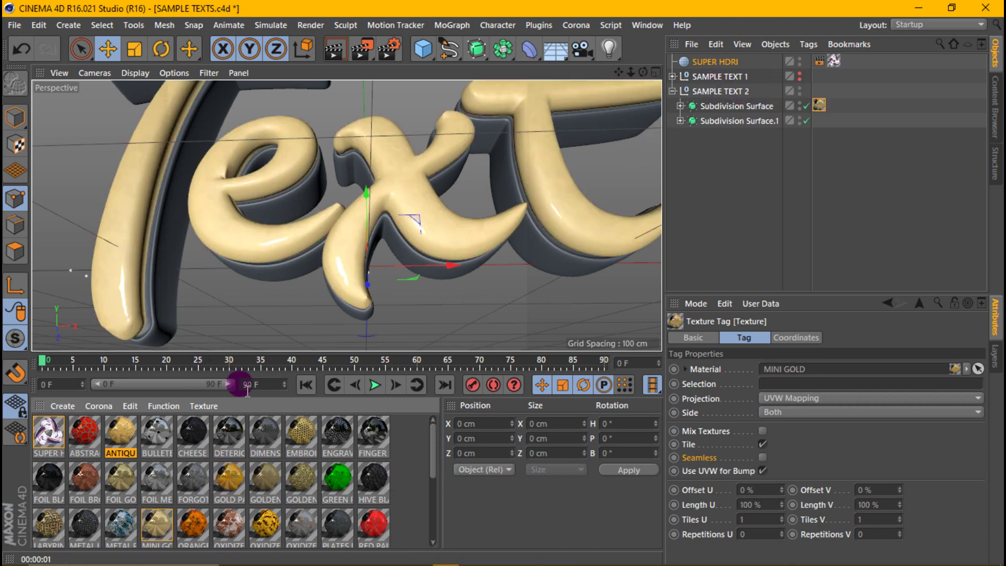
pyautogui.moveTo(429, 464); pyautogui.dragTo(428, 510)
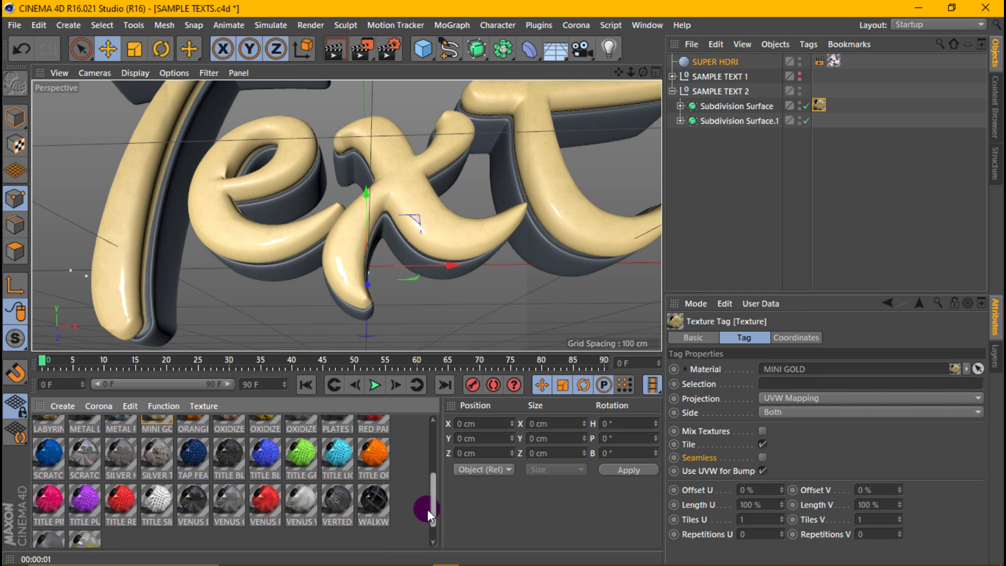
pyautogui.moveTo(202, 492)
pyautogui.mouseDown()
pyautogui.moveTo(650, 207)
pyautogui.moveTo(749, 122)
pyautogui.mouseUp()
pyautogui.scroll(-3, 363, 219)
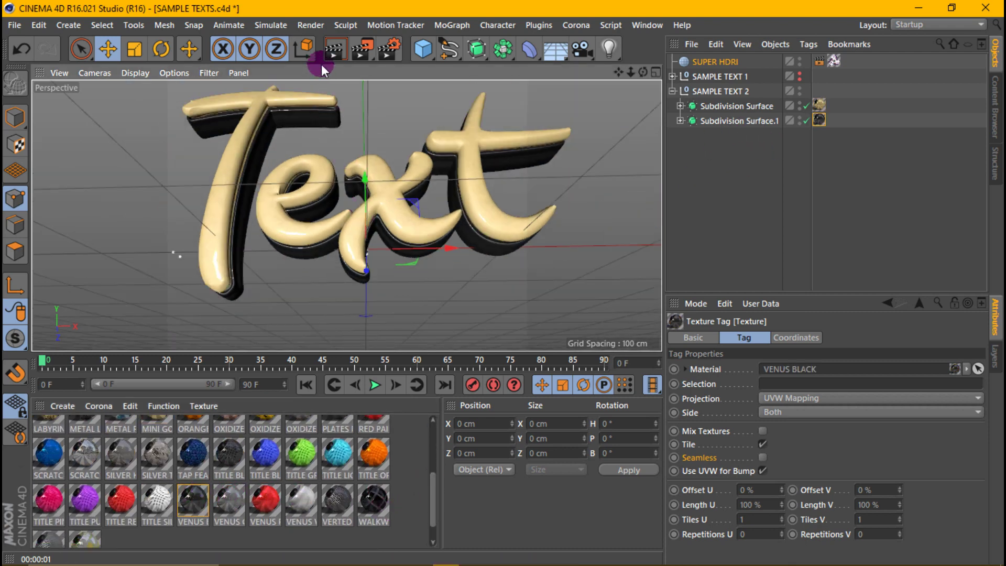
pyautogui.click(333, 48)
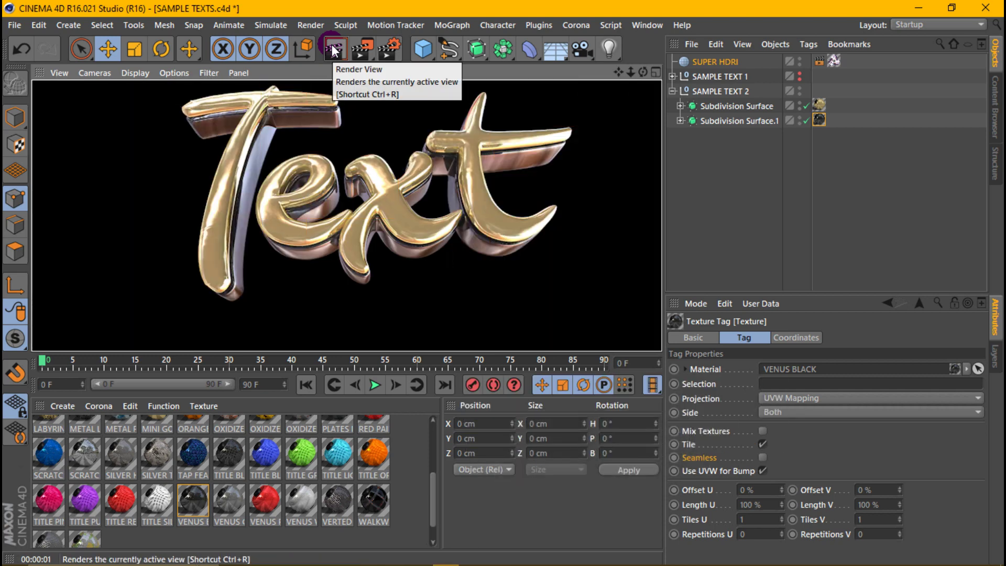
# - Reframe the text closer and test-render the gold lettering
pyautogui.click(644, 72)
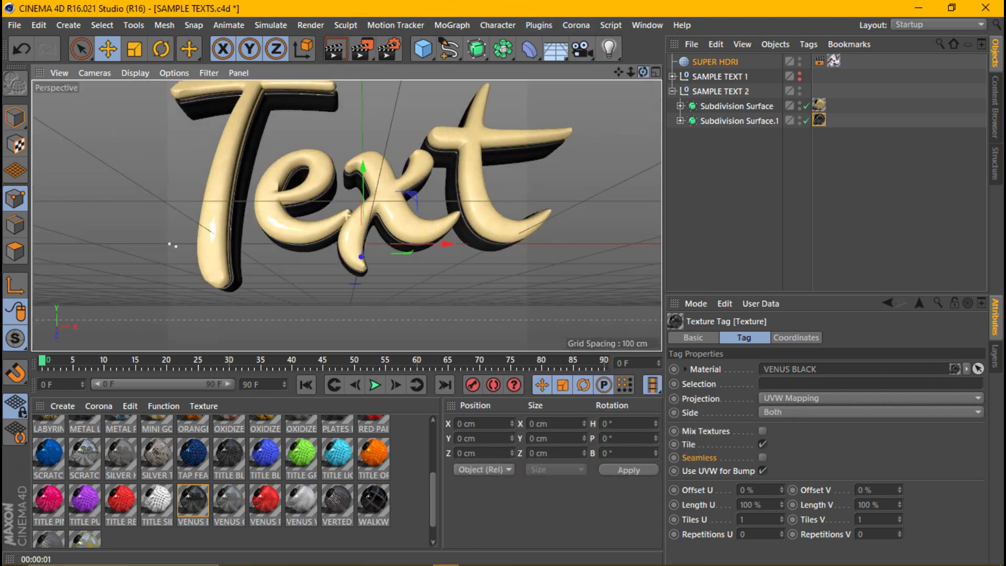
pyautogui.moveTo(631, 73); pyautogui.dragTo(583, 74)
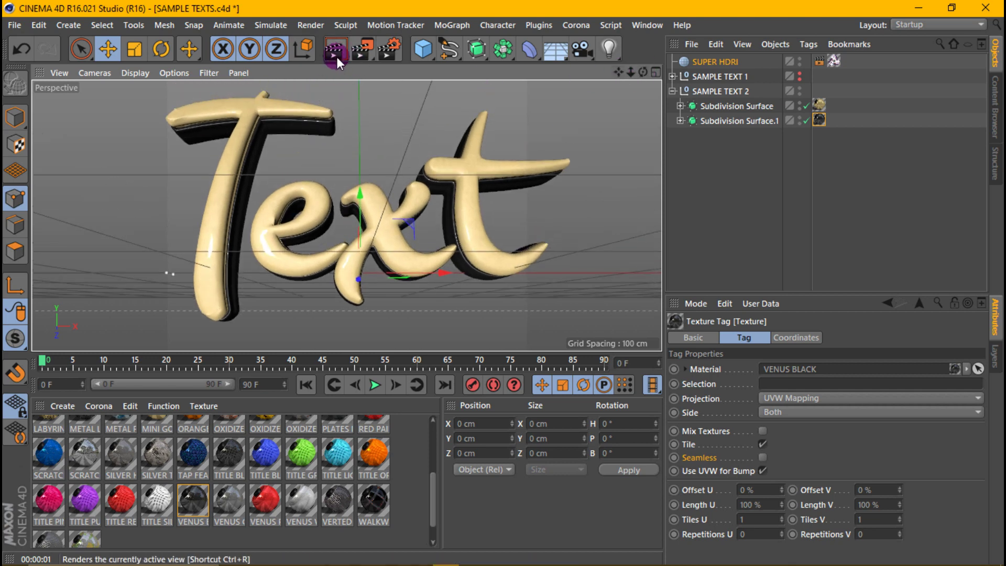
pyautogui.scroll(3, 413, 216)
pyautogui.click(382, 206)
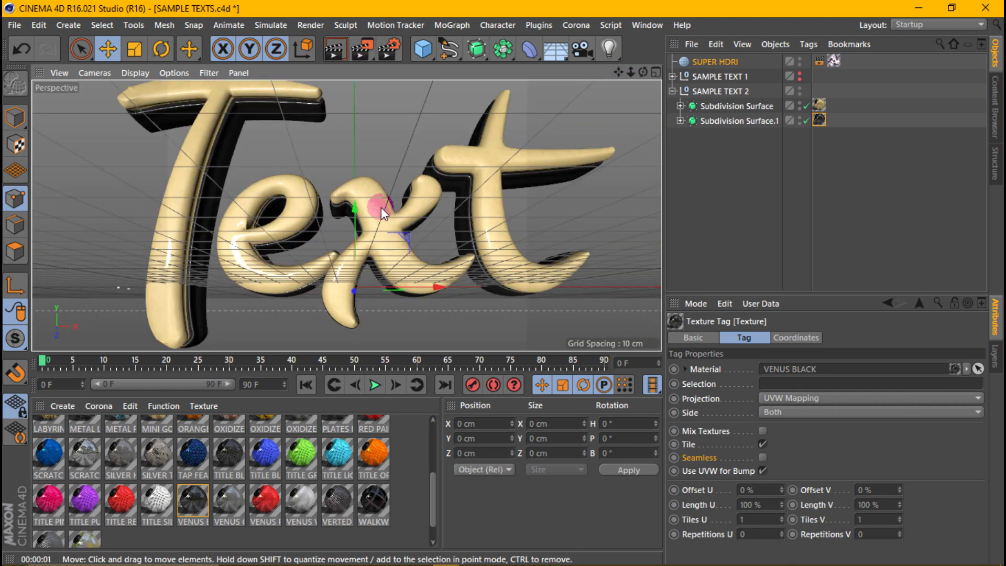
pyautogui.click(332, 49)
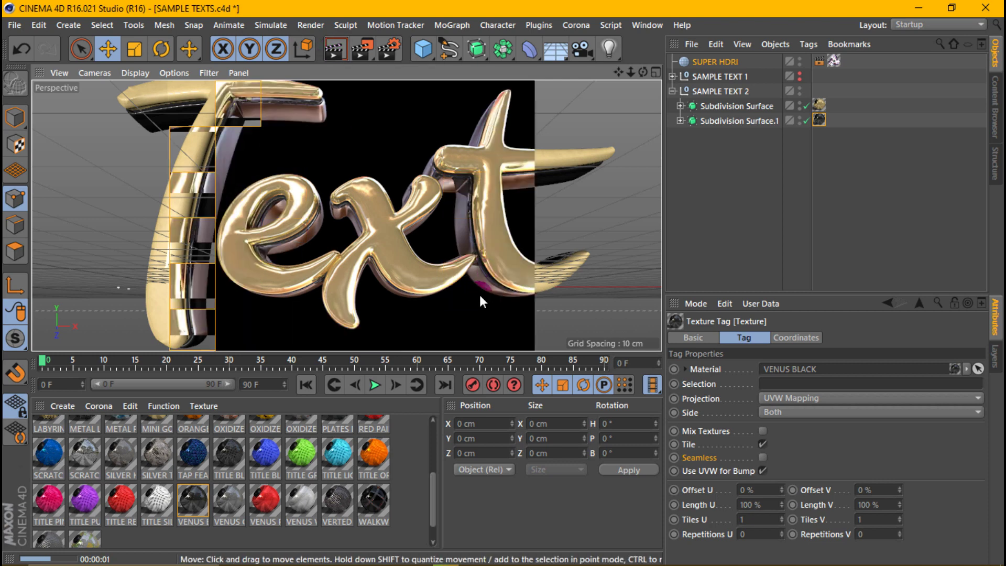
# - Test-render LABYRINTH and then RED PAINT on the letter faces
pyautogui.moveTo(436, 478)
pyautogui.mouseDown()
pyautogui.moveTo(432, 487)
pyautogui.moveTo(435, 440)
pyautogui.mouseUp()
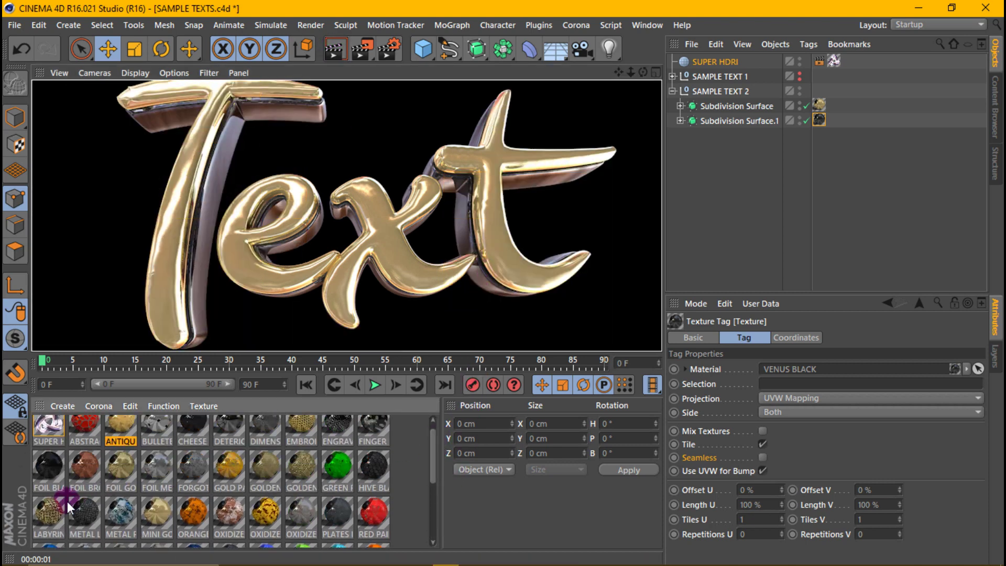
pyautogui.moveTo(54, 507); pyautogui.dragTo(819, 105)
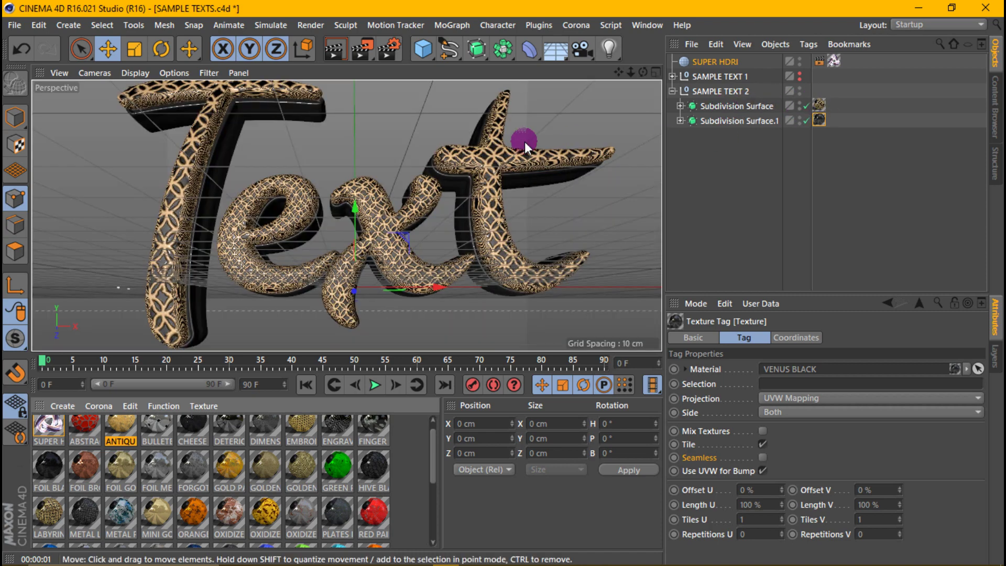
pyautogui.click(341, 48)
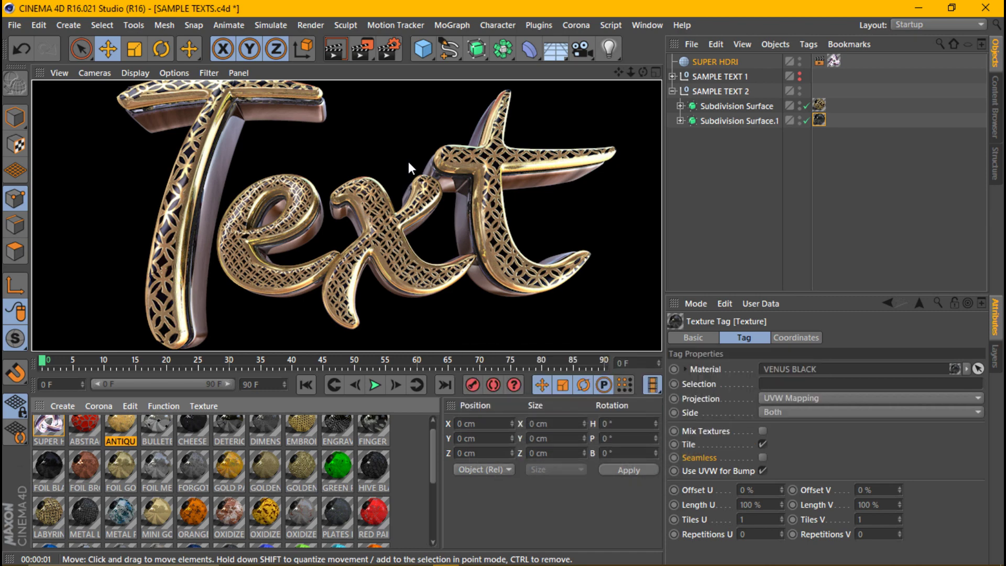
pyautogui.click(406, 420)
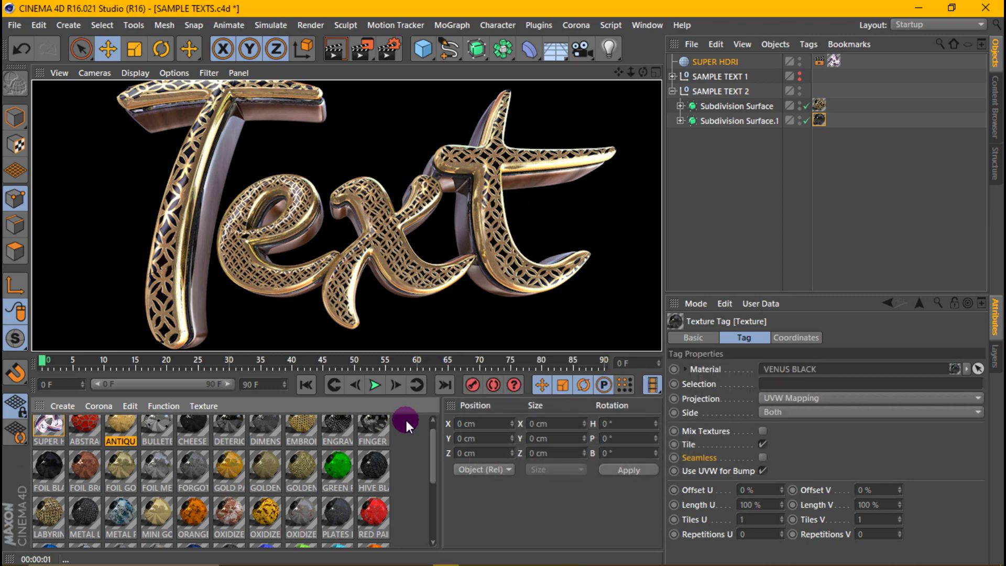
pyautogui.moveTo(384, 504); pyautogui.dragTo(819, 105)
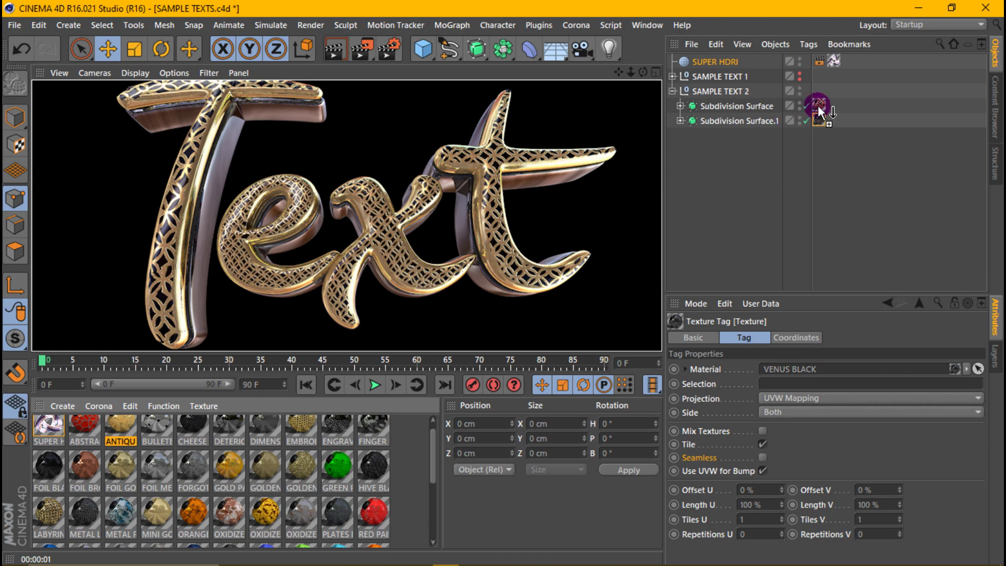
pyautogui.click(441, 136)
pyautogui.click(336, 47)
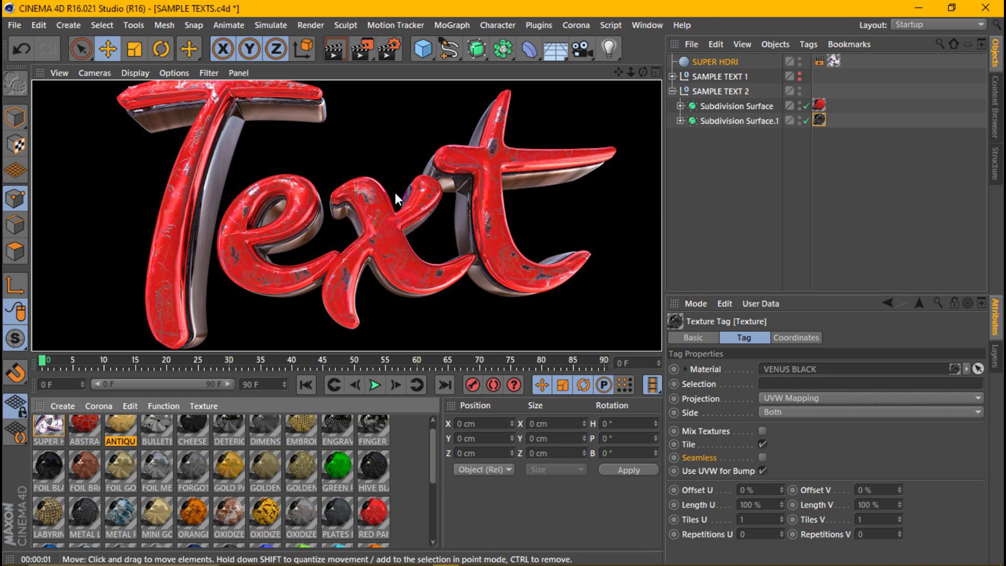
# - Replace the face material with VERTED METAL and test-render it
pyautogui.moveTo(434, 449)
pyautogui.mouseDown()
pyautogui.moveTo(429, 501)
pyautogui.moveTo(437, 486)
pyautogui.mouseUp()
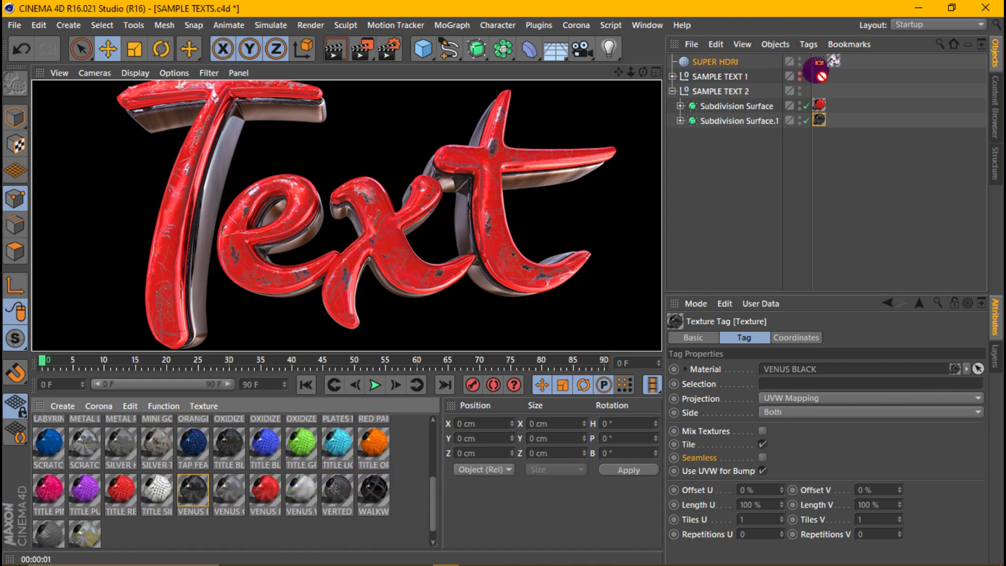
pyautogui.moveTo(338, 487); pyautogui.dragTo(819, 105)
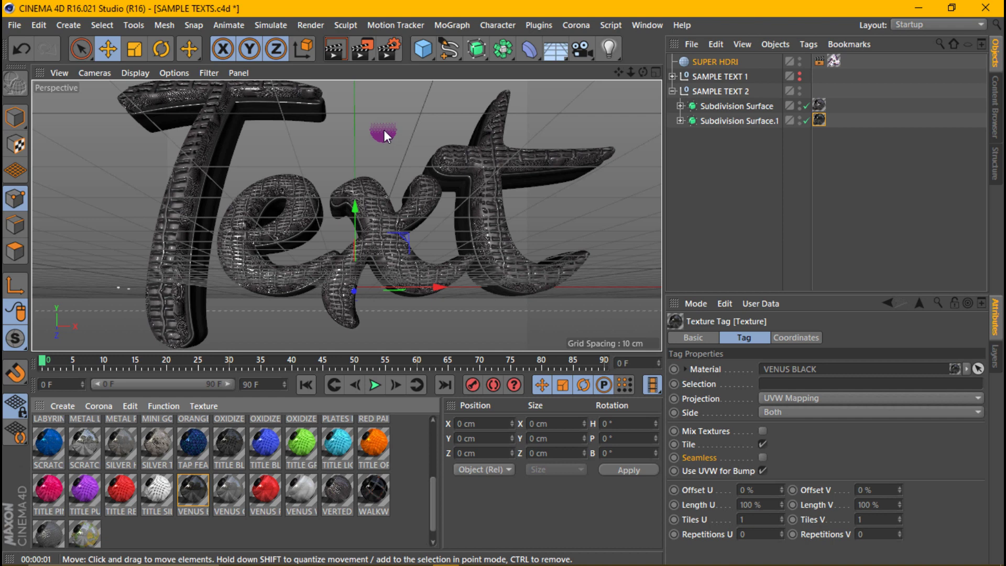
pyautogui.click(335, 49)
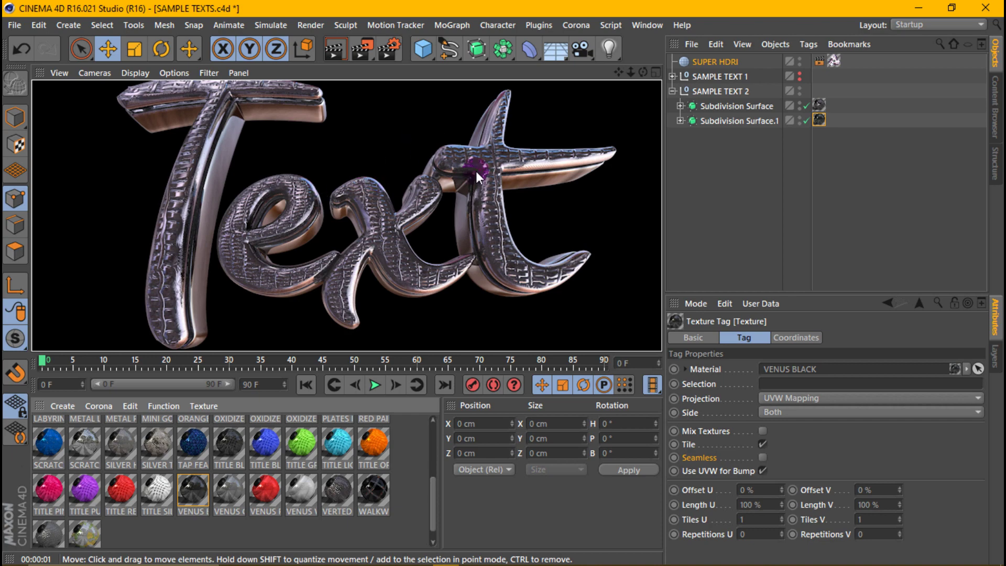
# - Set the VERTED METAL texture length to 200% both ways and test-render
pyautogui.click(819, 104)
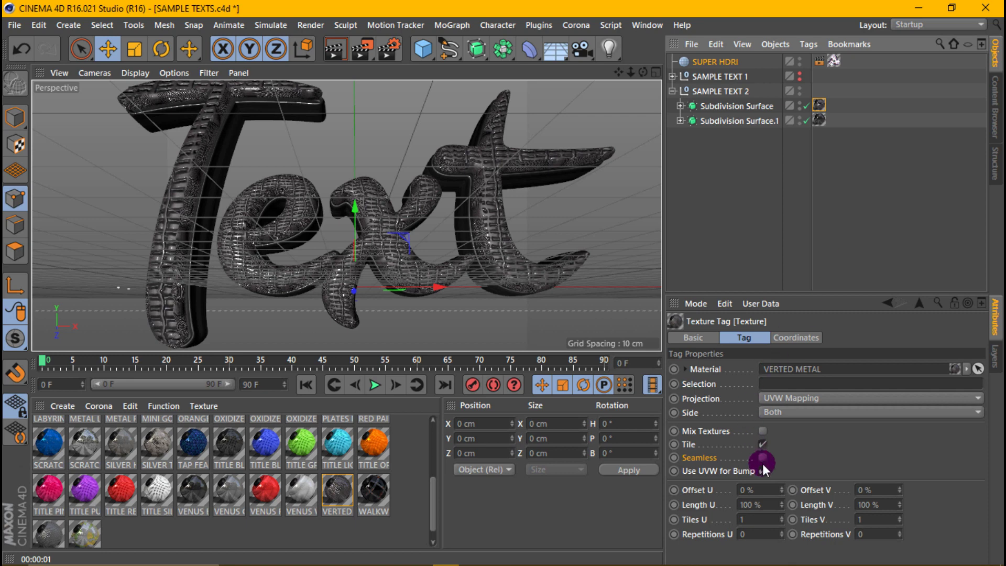
pyautogui.click(752, 489)
pyautogui.click(776, 503)
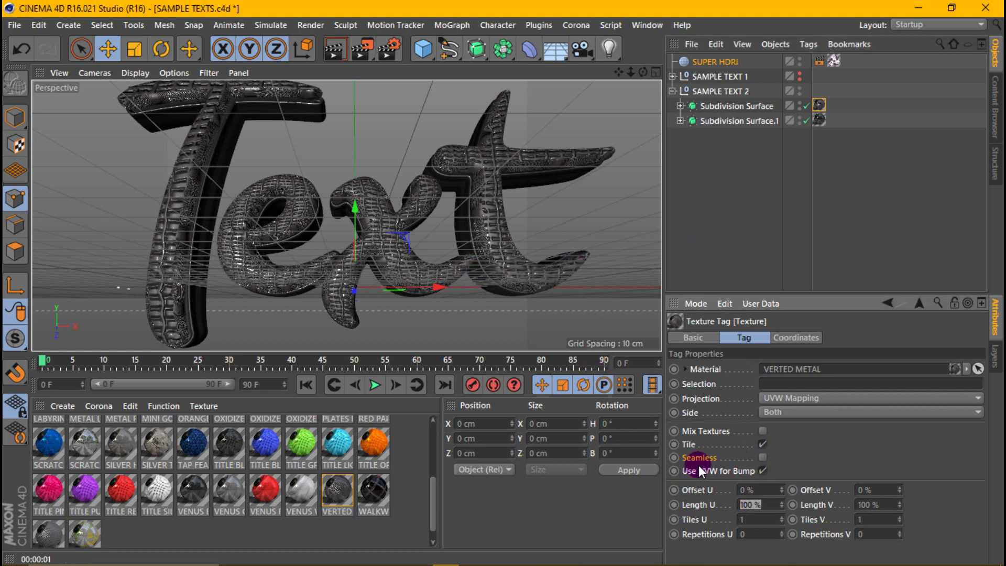
pyautogui.write('2')
pyautogui.press('Tab')
pyautogui.write('200')
pyautogui.press('Return')
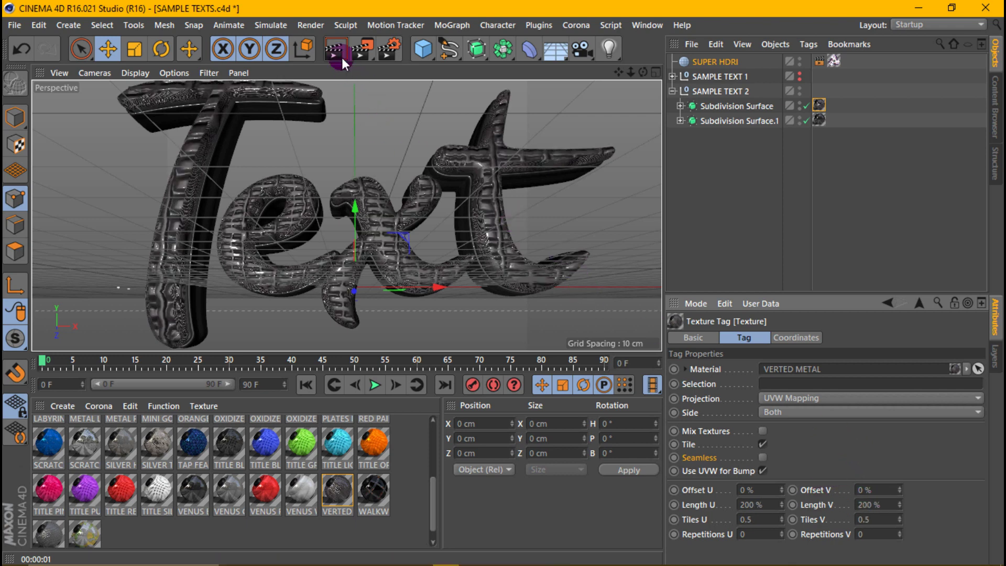
pyautogui.click(340, 51)
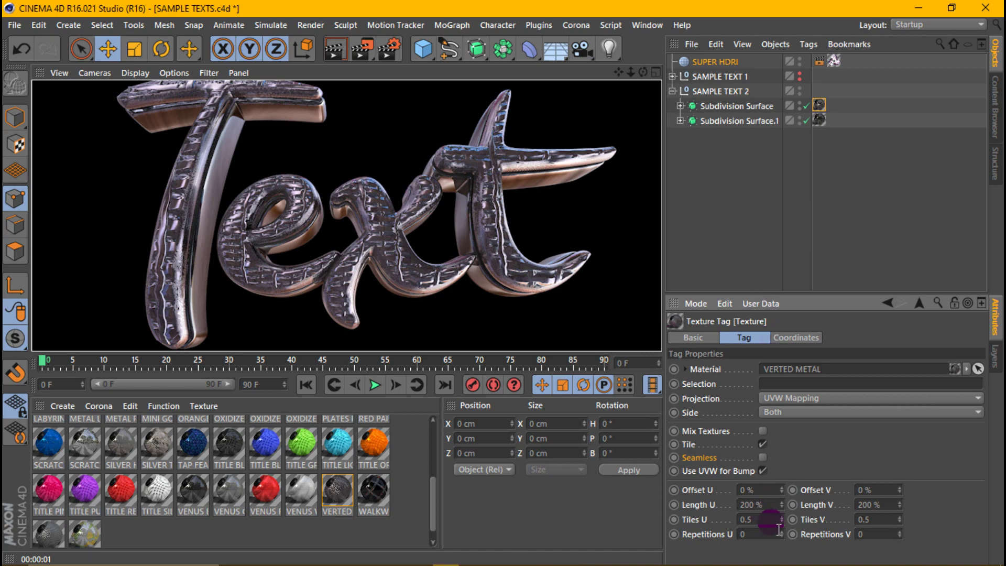
# - Reset the horizontal texture length to 100%
pyautogui.click(751, 505)
pyautogui.click(685, 495)
pyautogui.write('100')
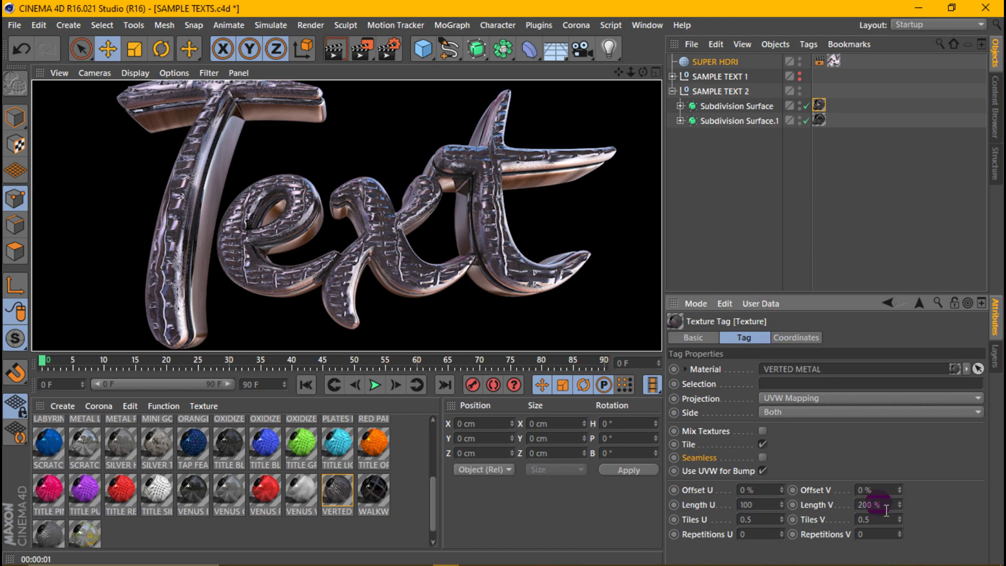
pyautogui.press('Tab')
# - Finish the 100% length, then apply TITLE SILVER to the faces and test-render
pyautogui.write('100')
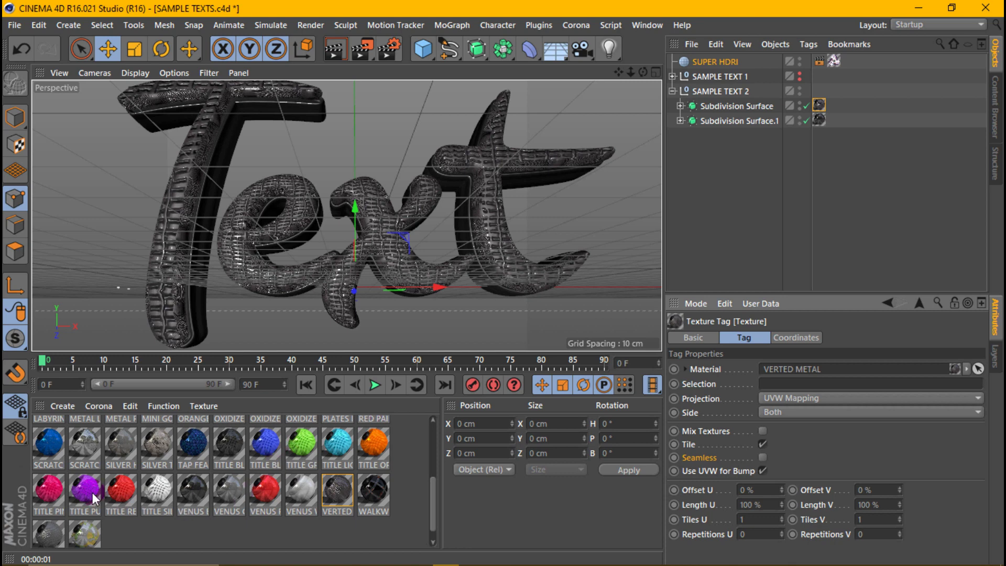
pyautogui.moveTo(157, 487)
pyautogui.mouseDown()
pyautogui.moveTo(725, 81)
pyautogui.moveTo(819, 105)
pyautogui.mouseUp()
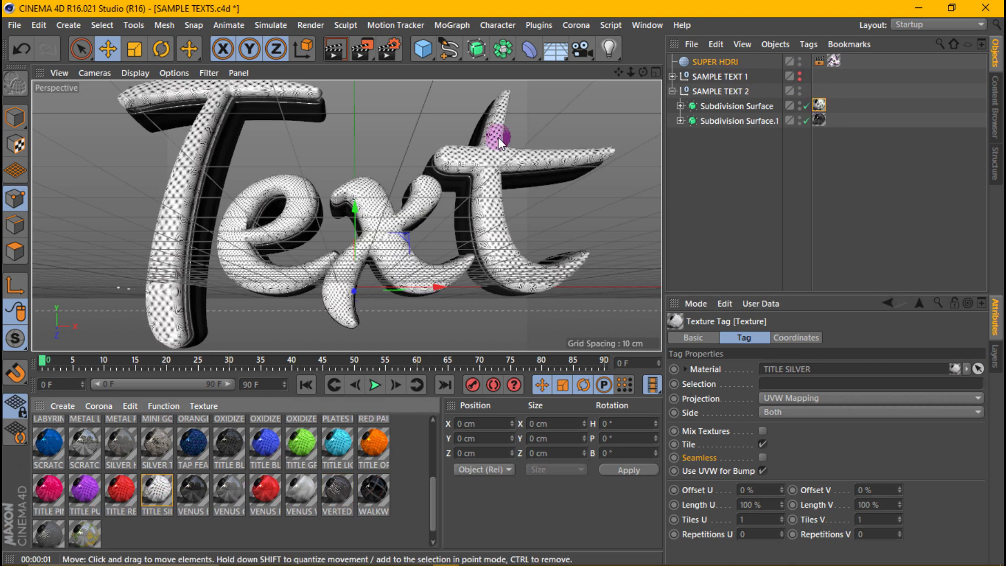
pyautogui.click(338, 49)
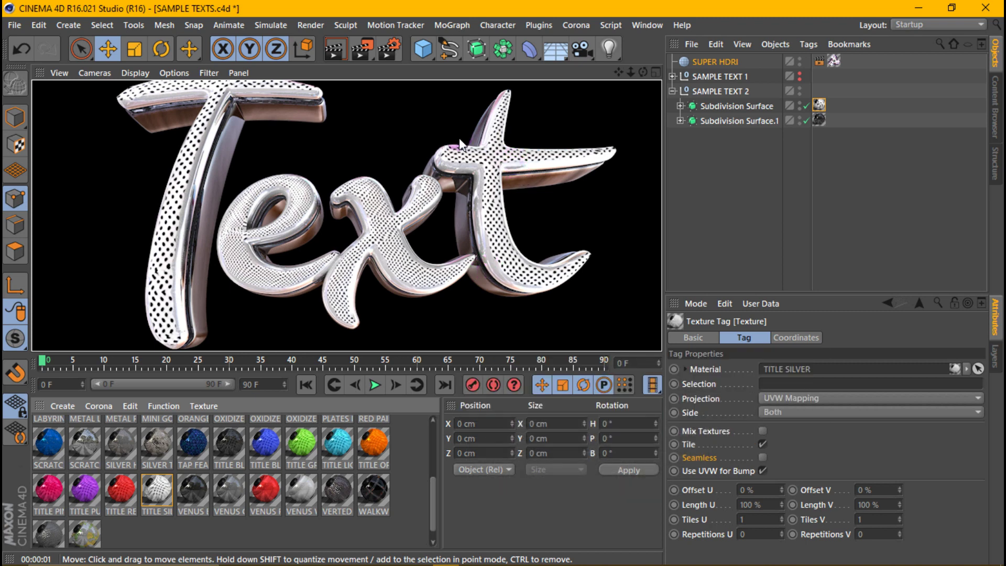
# - Apply SCRATCHED BLUE METAL to the faces and test-render from a closer angle
pyautogui.moveTo(743, 77); pyautogui.dragTo(820, 105)
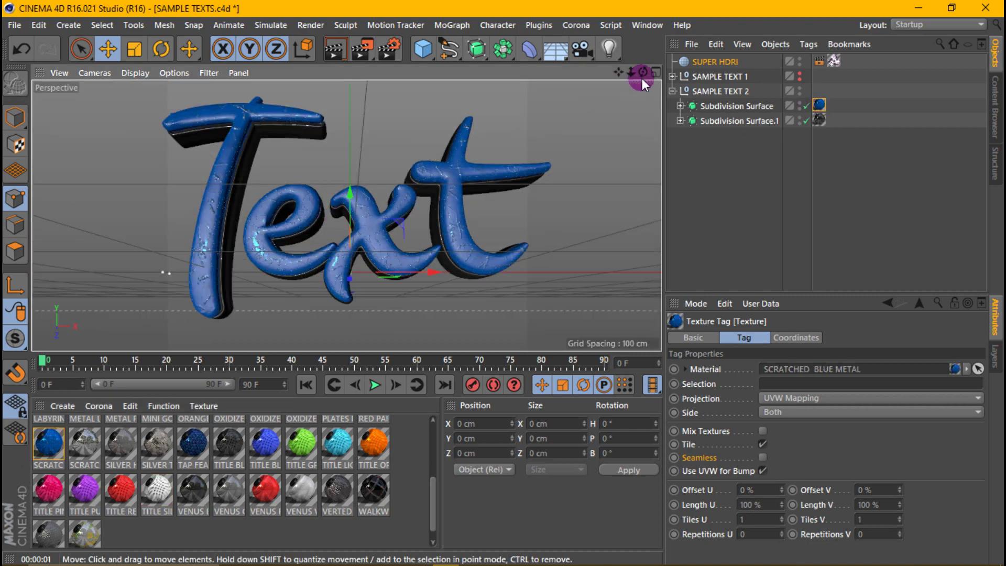
pyautogui.moveTo(642, 73); pyautogui.dragTo(339, 250)
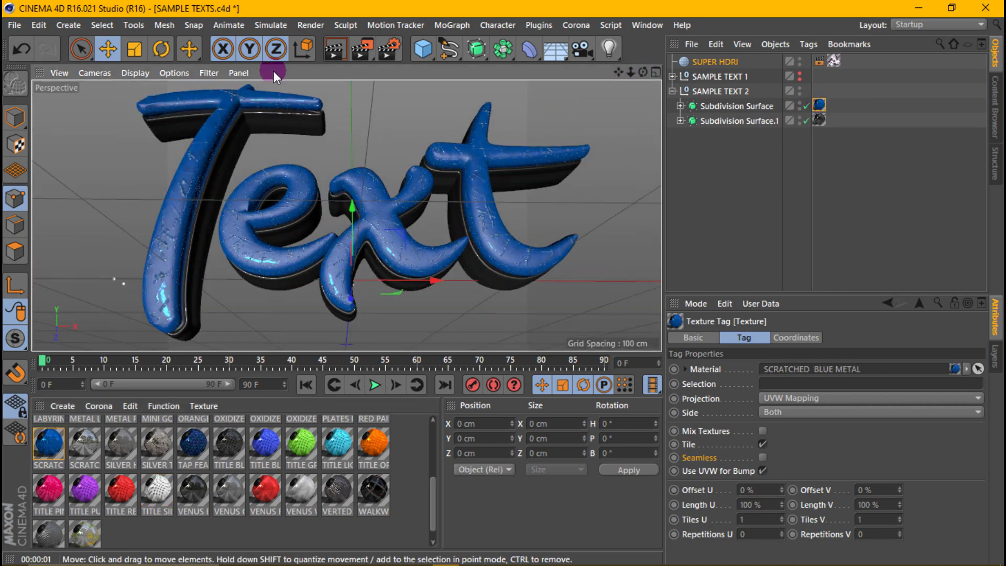
pyautogui.click(341, 55)
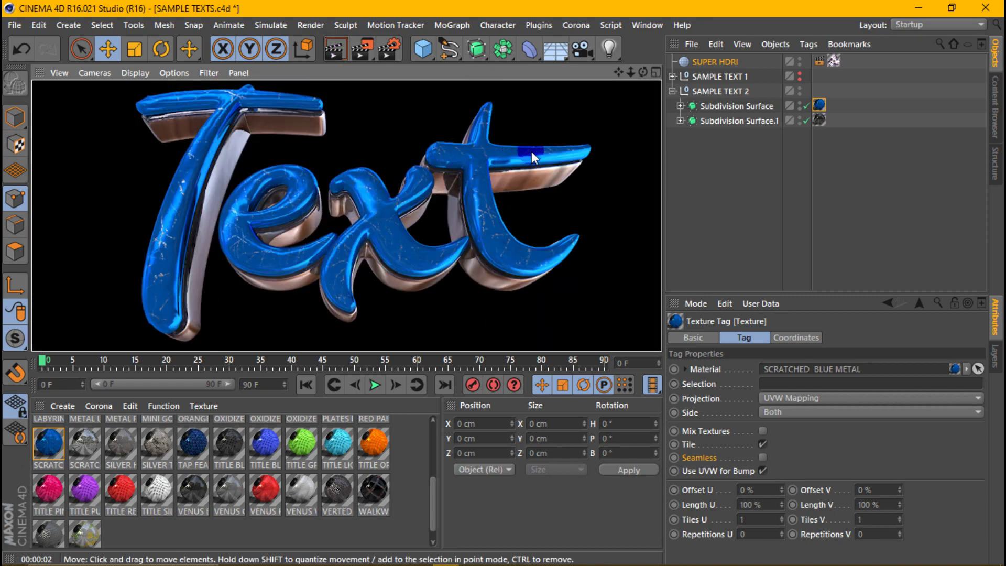
pyautogui.moveTo(434, 486); pyautogui.dragTo(442, 422)
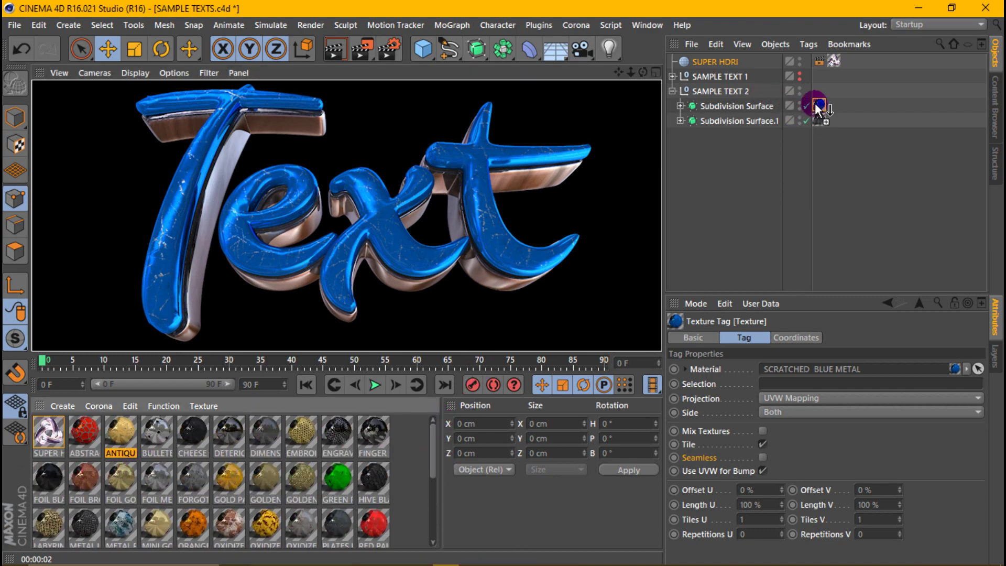
# - Test-render FOIL BRONZE on the text faces, then switch the faces to FINGER BLACK
pyautogui.moveTo(84, 478); pyautogui.dragTo(819, 105)
pyautogui.click(339, 53)
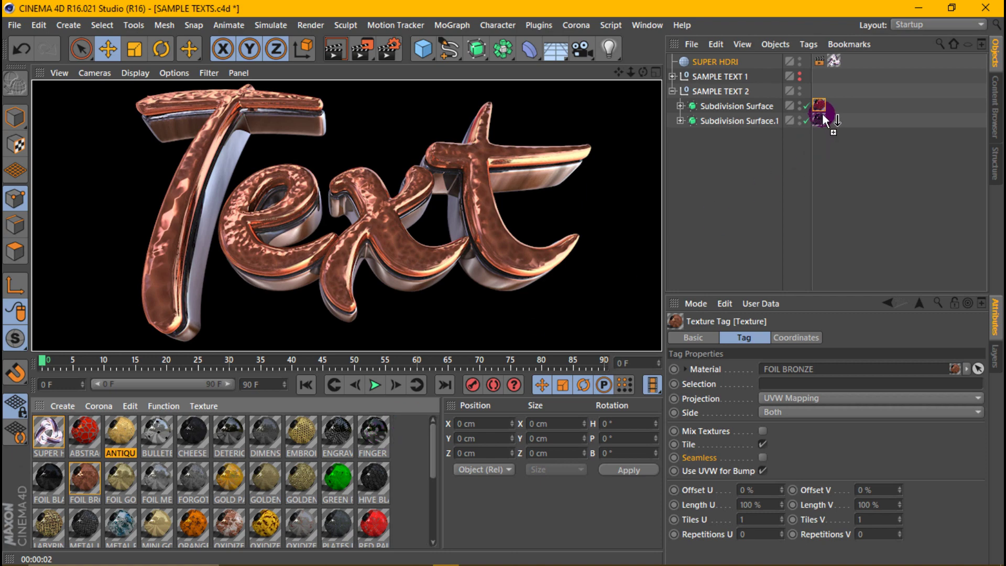
pyautogui.moveTo(383, 436); pyautogui.dragTo(819, 105)
pyautogui.click(332, 52)
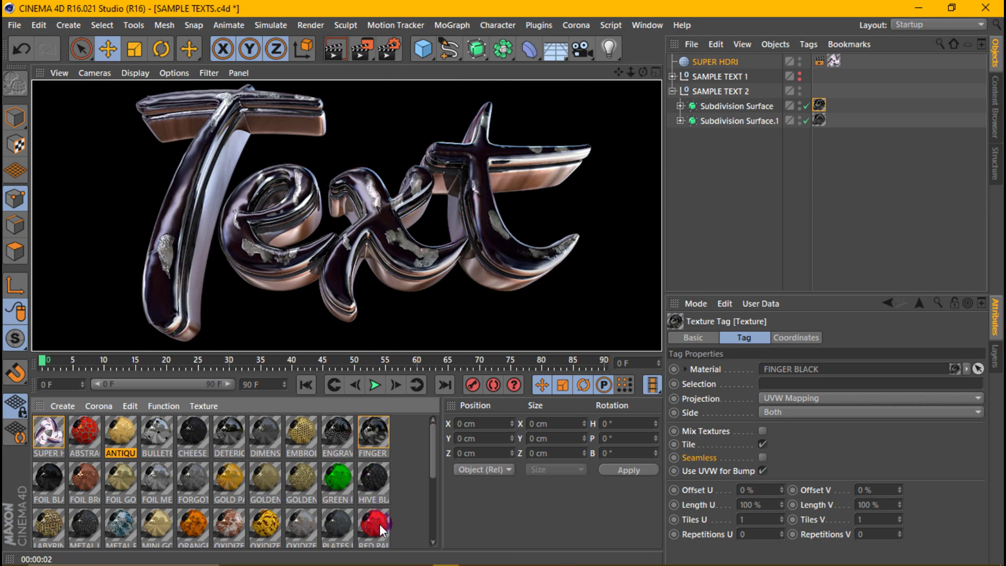
# - Give the sides RED PAINTED with seamless Cubic projection, test-render, then toggle SUPER HDRI's visibility
pyautogui.moveTo(380, 524); pyautogui.dragTo(817, 120)
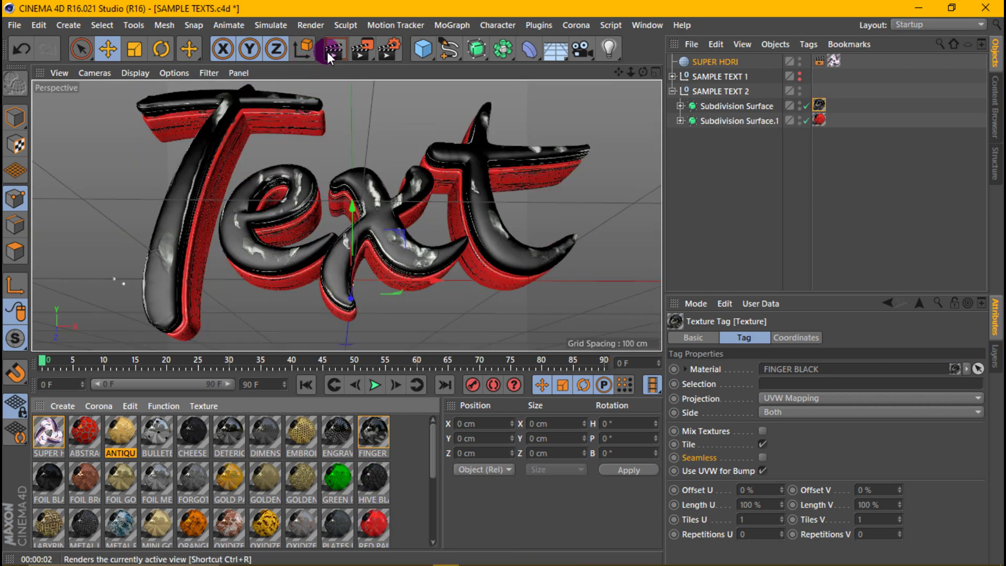
pyautogui.click(332, 51)
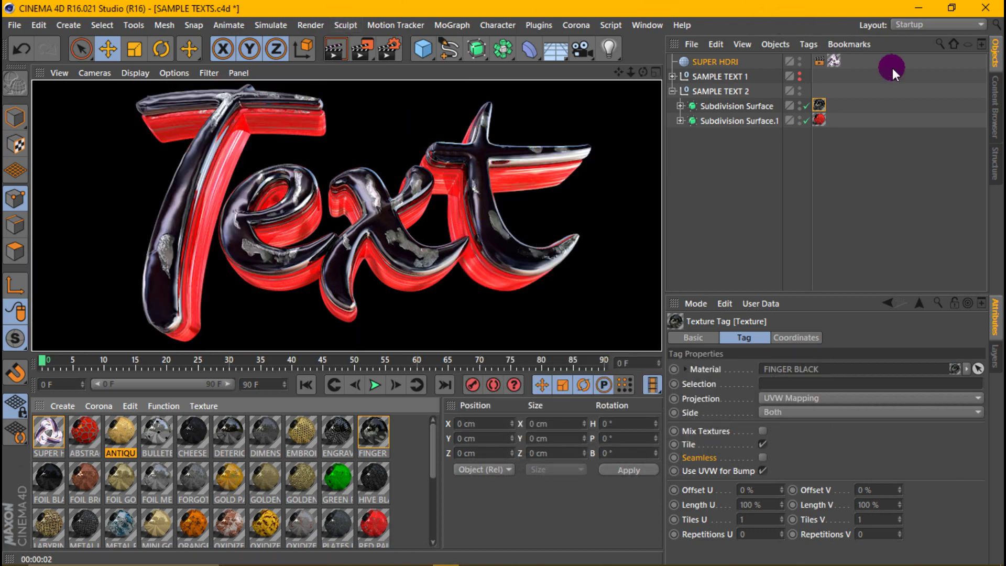
pyautogui.click(819, 119)
pyautogui.click(803, 397)
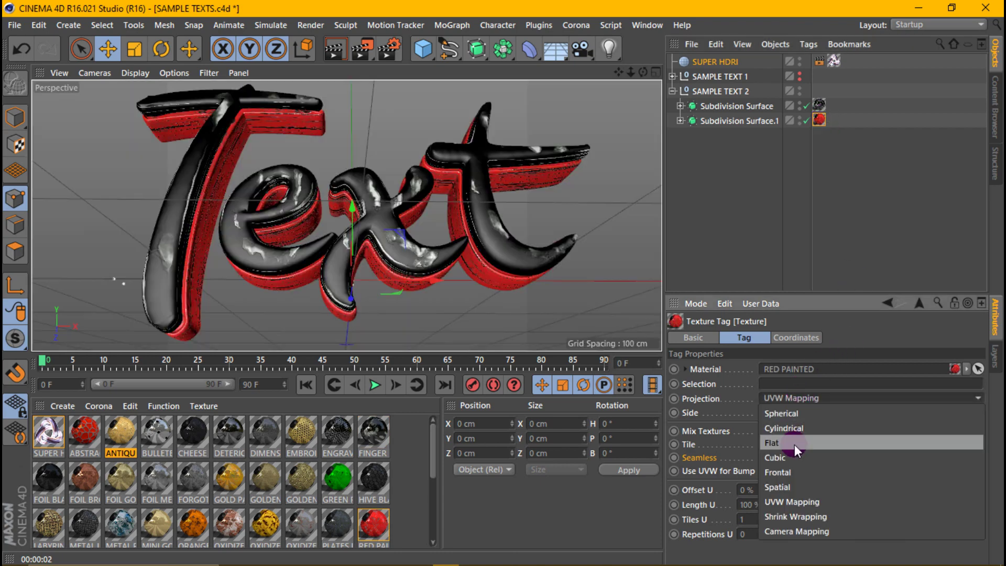
pyautogui.click(791, 454)
pyautogui.click(763, 457)
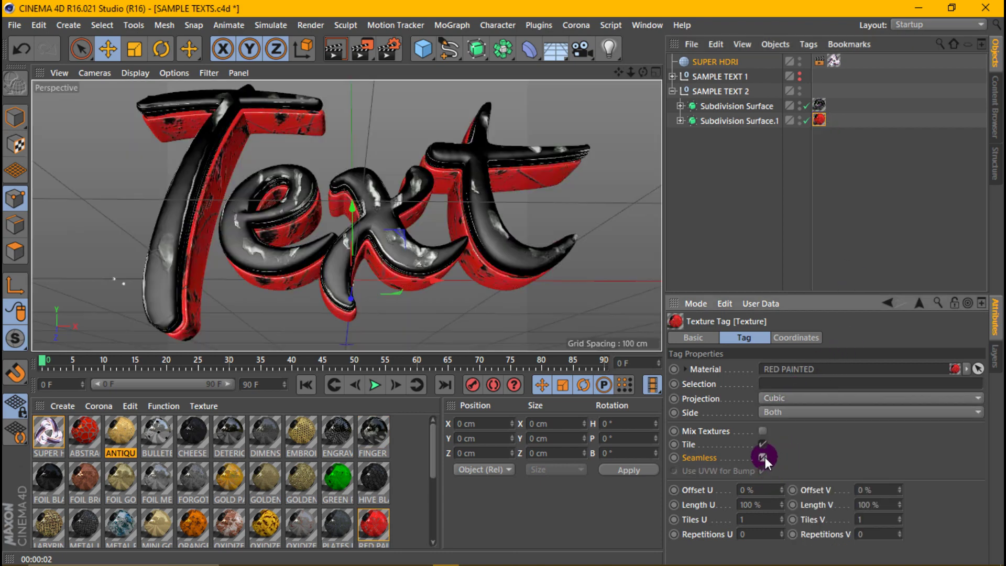
pyautogui.click(331, 50)
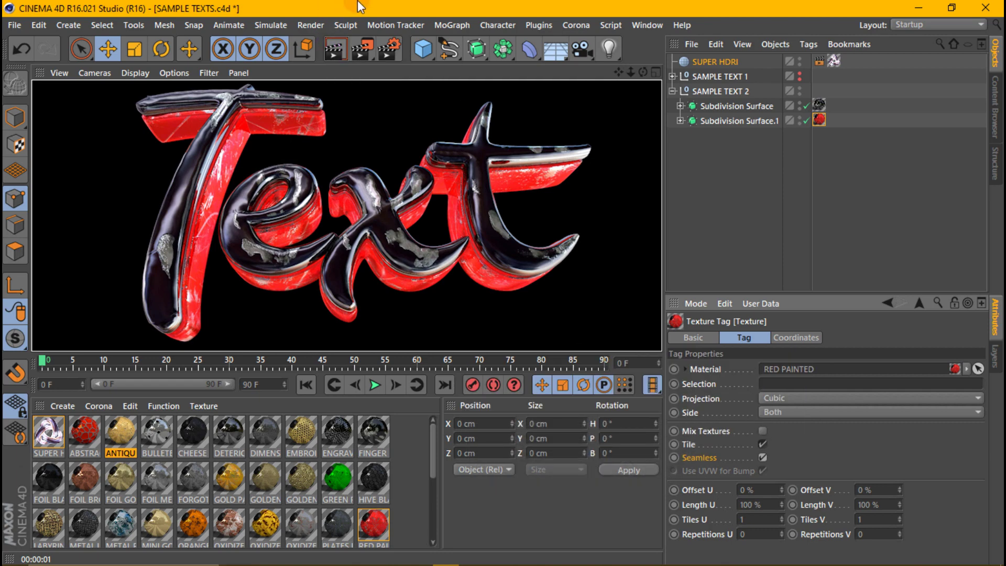
pyautogui.click(790, 65)
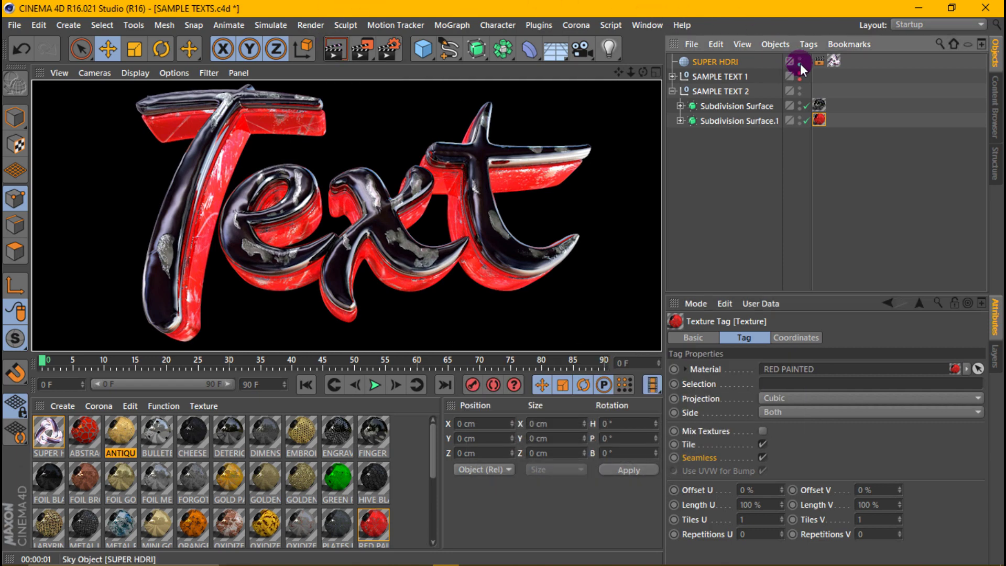
pyautogui.click(800, 63)
# - Load hdri premiums.lib4d from the BONUS HDRIS folder into Cinema 4D
pyautogui.click(588, 111)
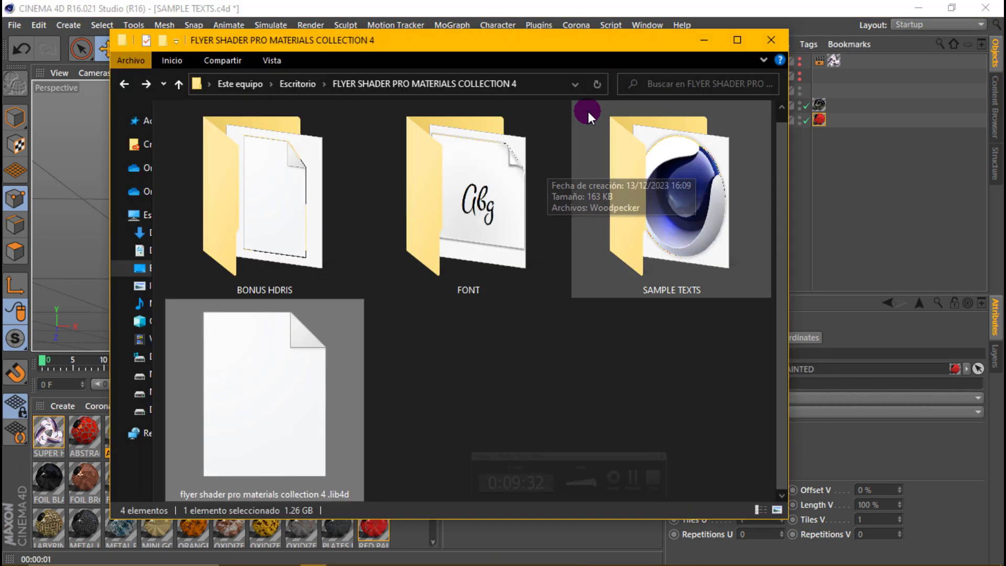
pyautogui.doubleClick(305, 219)
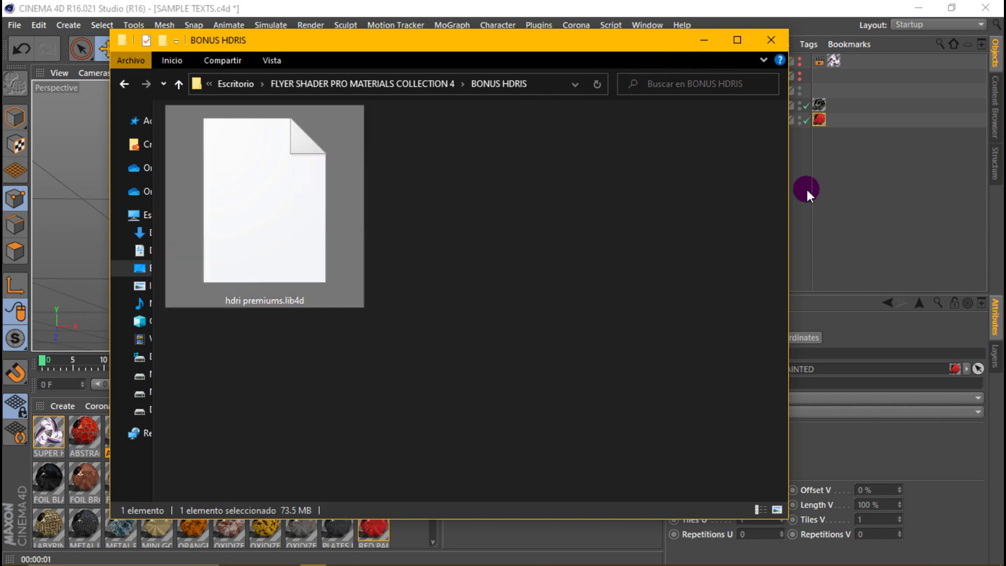
pyautogui.moveTo(309, 209); pyautogui.dragTo(801, 188)
# - Add the NIGHT 16K HDRI sky from the hdri premiums library and test-render the text
pyautogui.click(771, 41)
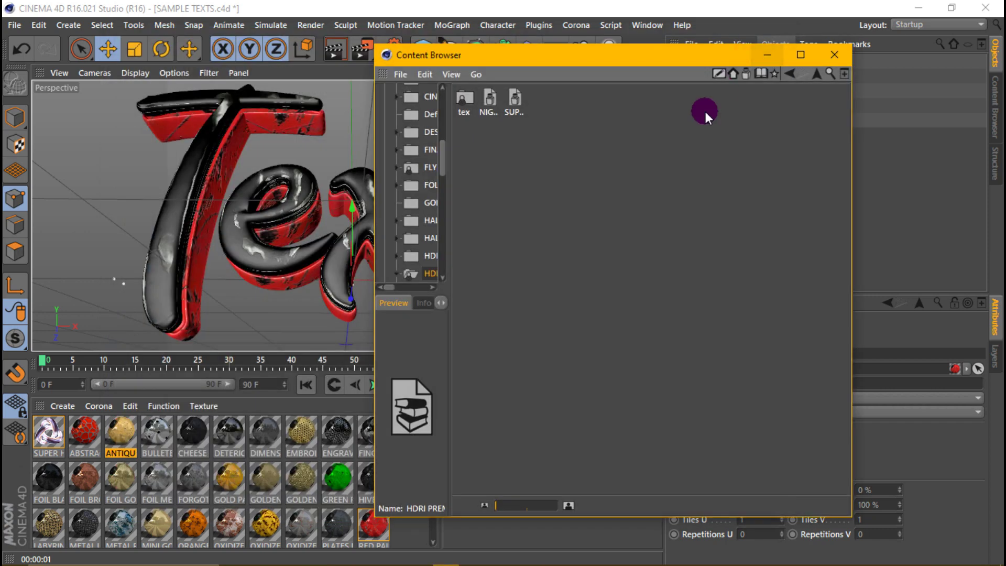
pyautogui.moveTo(552, 489); pyautogui.dragTo(585, 496)
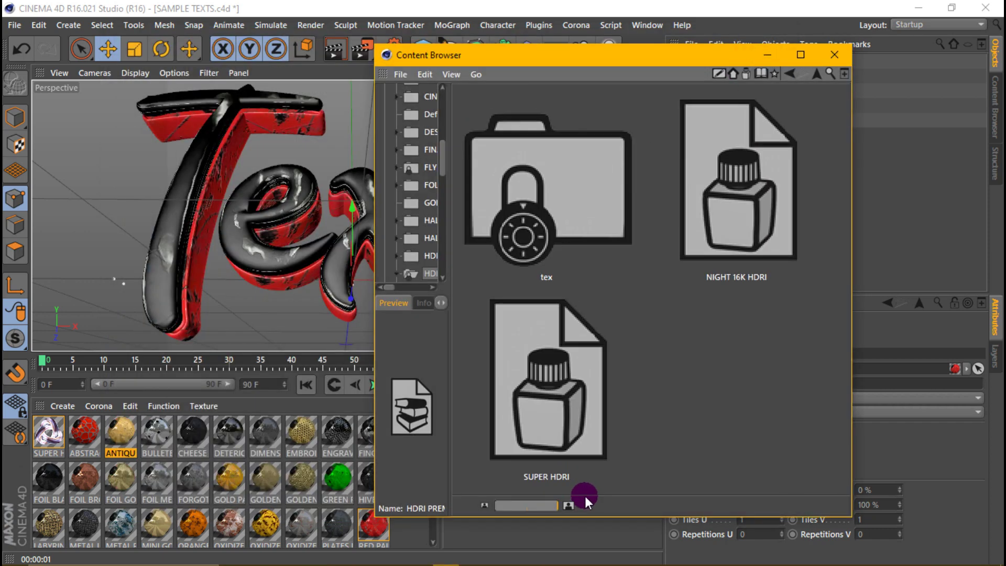
pyautogui.click(573, 389)
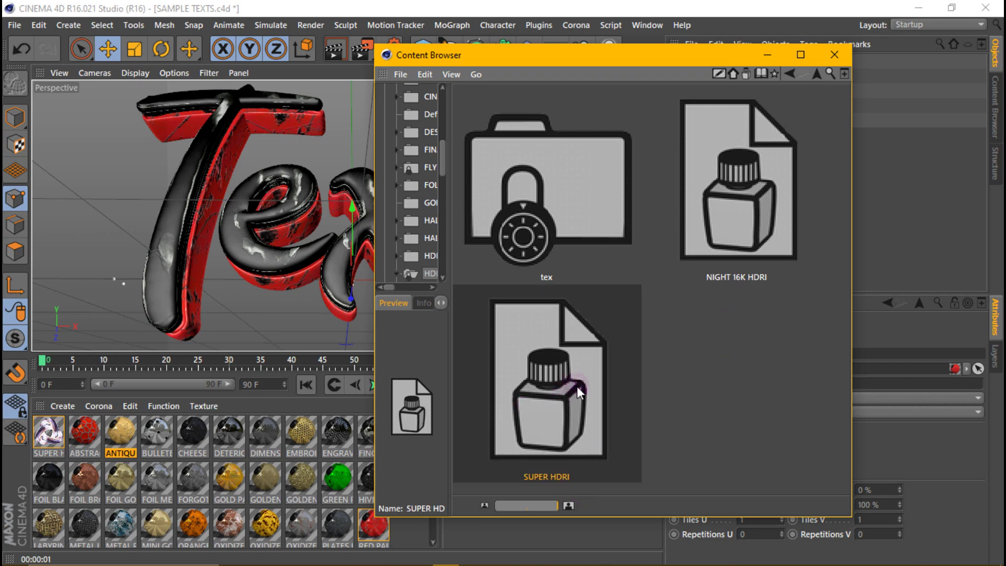
pyautogui.moveTo(712, 256)
pyautogui.mouseDown()
pyautogui.moveTo(317, 355)
pyautogui.moveTo(313, 314)
pyautogui.mouseUp()
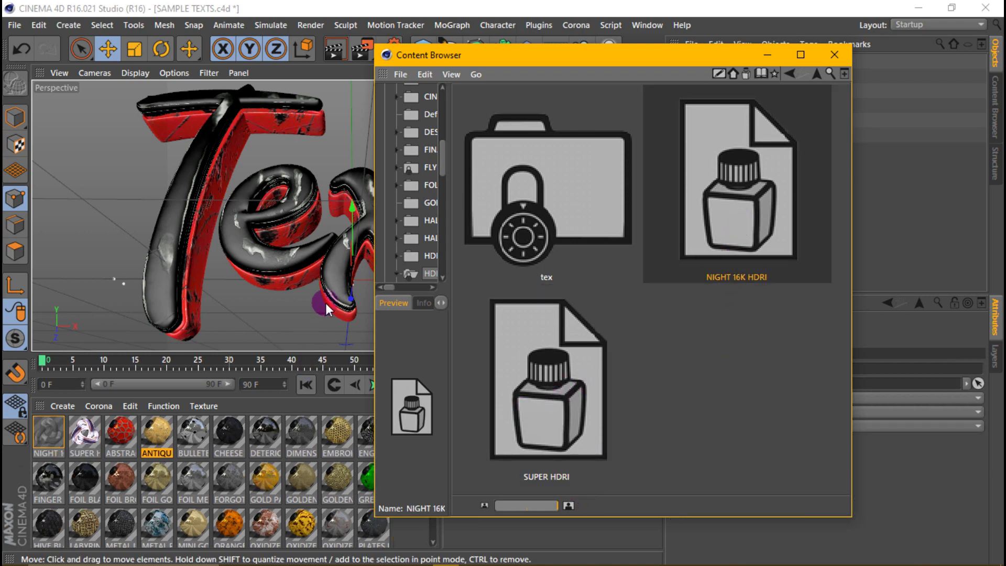
pyautogui.click(838, 56)
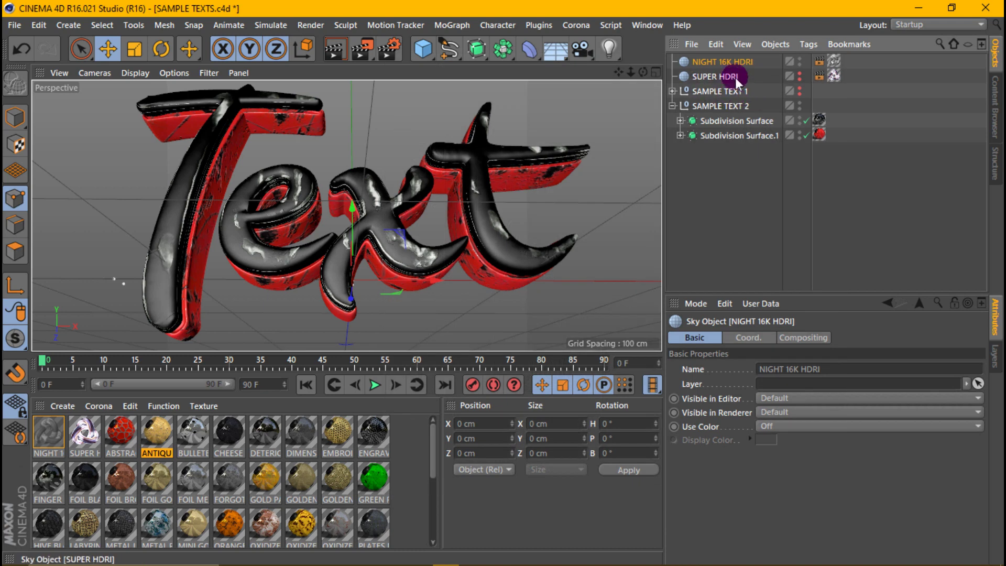
pyautogui.click(347, 51)
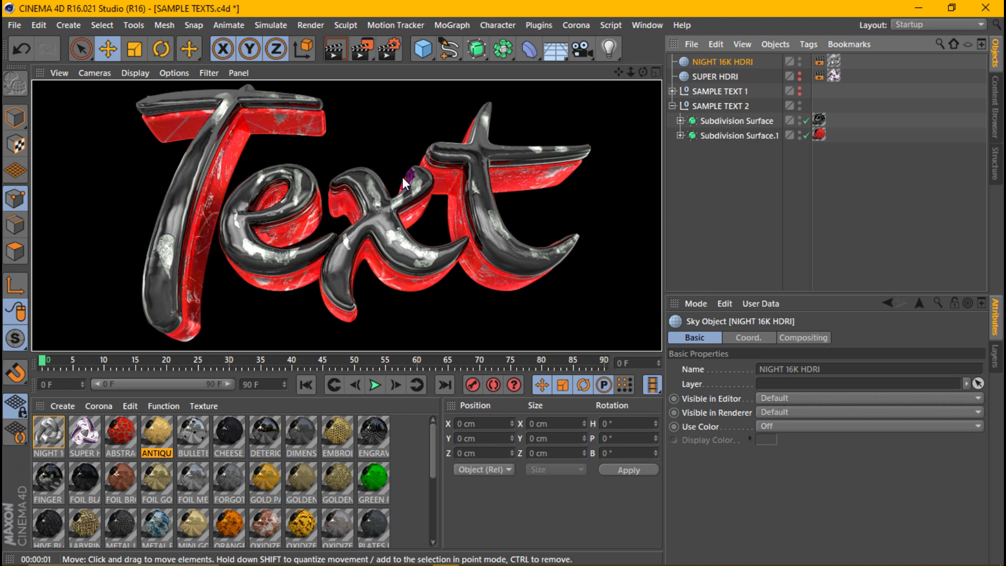
pyautogui.moveTo(433, 448); pyautogui.dragTo(736, 148)
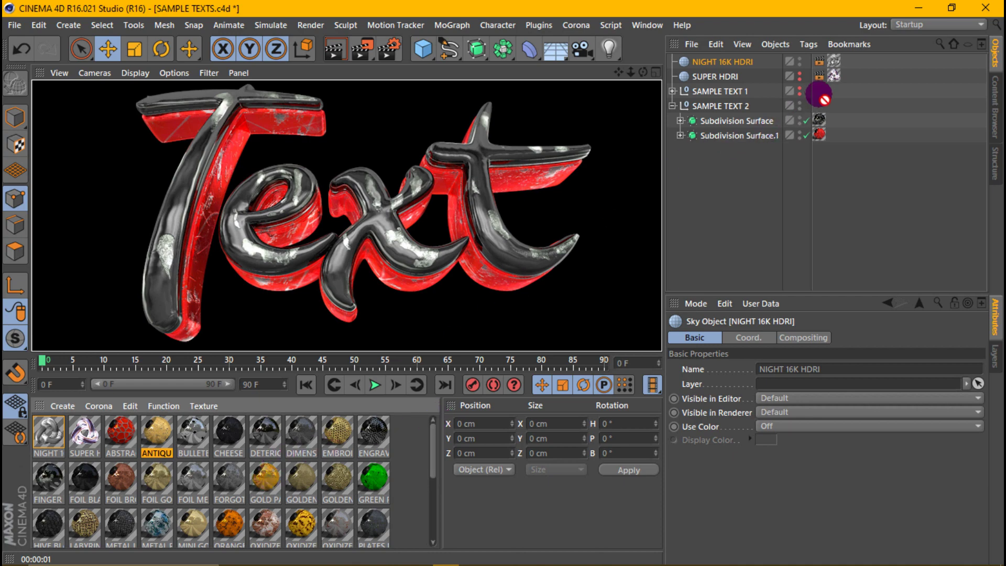
# - Put GOLD PAINTED on the text faces with seamless Cubic projection
pyautogui.moveTo(736, 148); pyautogui.dragTo(819, 119)
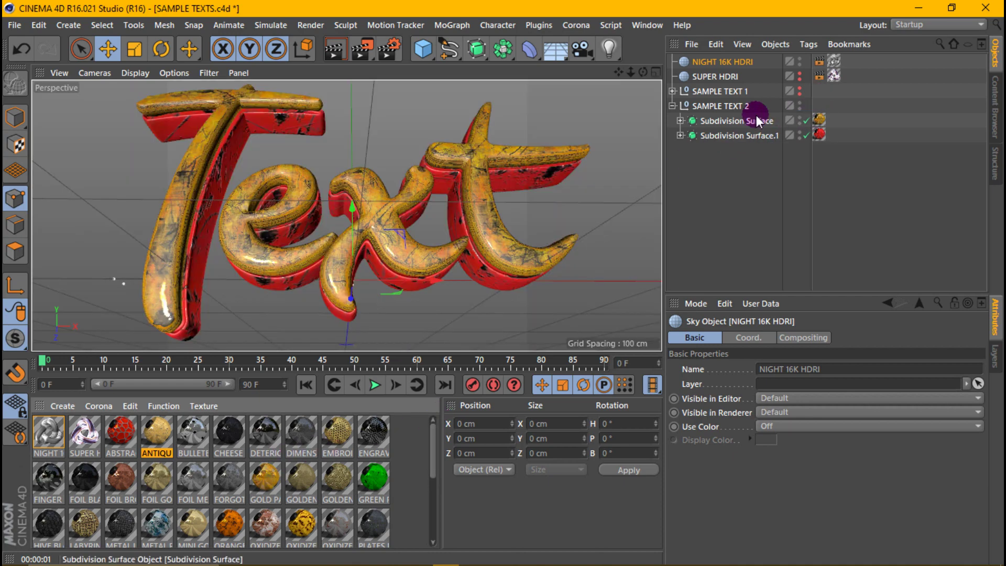
pyautogui.click(330, 52)
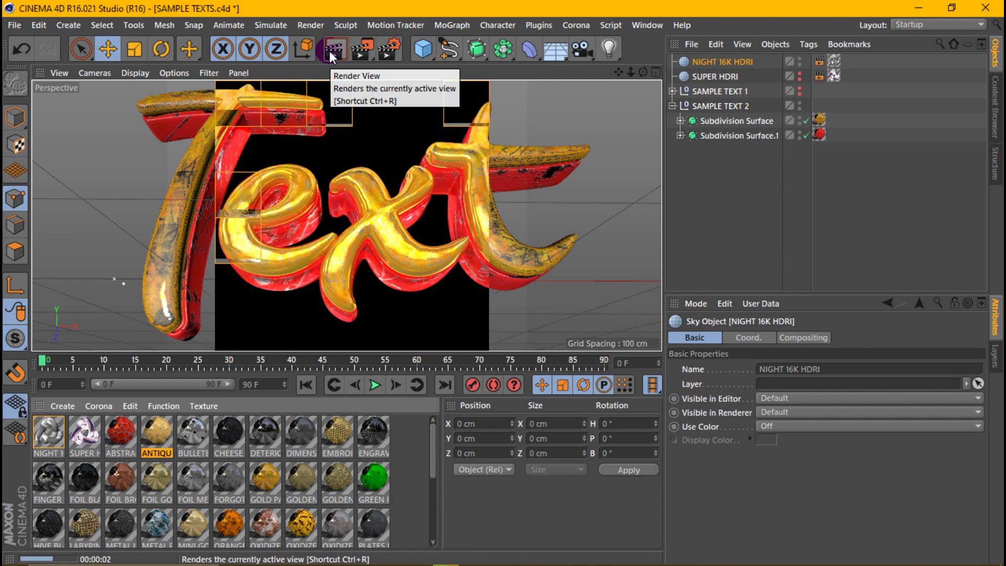
pyautogui.click(766, 190)
pyautogui.click(819, 119)
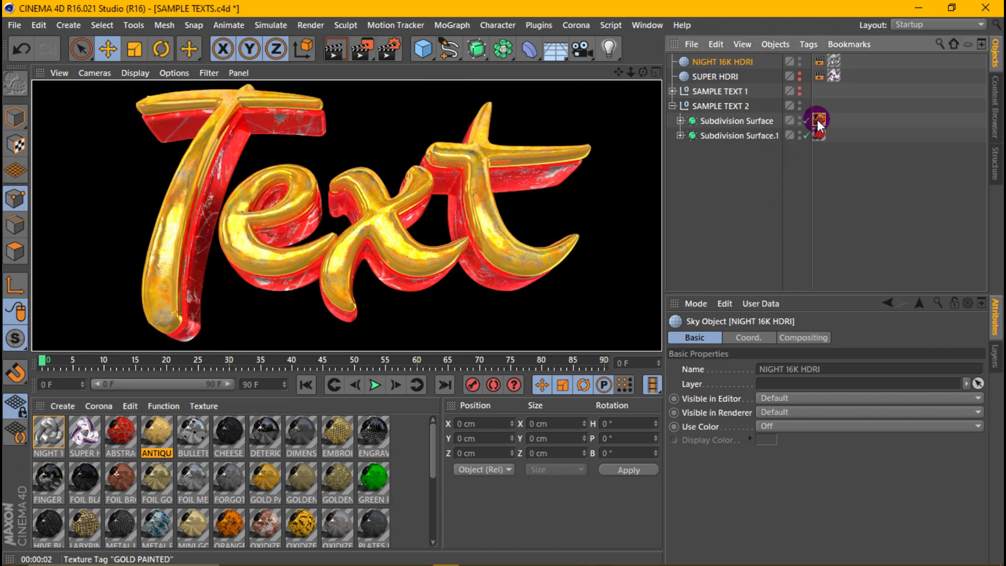
pyautogui.click(831, 398)
pyautogui.click(796, 458)
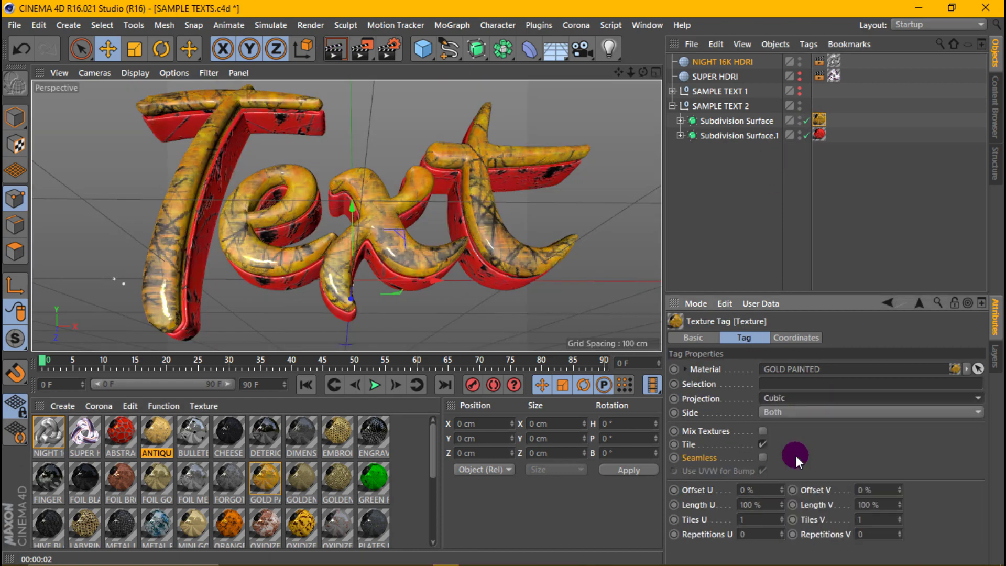
# - Test-render the gold faces, then give the sides a dark mesh-patterned material and re-render
pyautogui.click(336, 47)
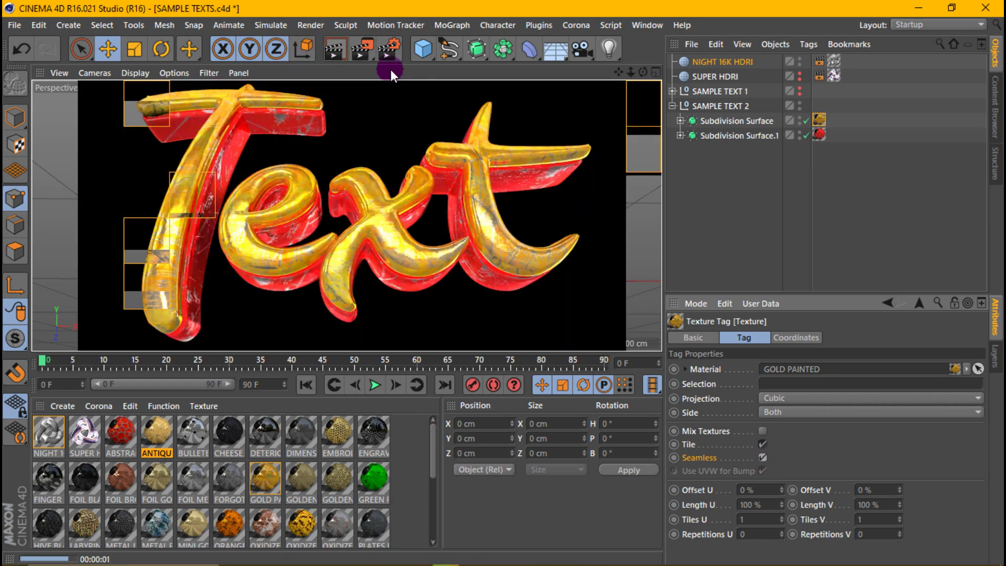
pyautogui.moveTo(383, 440); pyautogui.dragTo(819, 135)
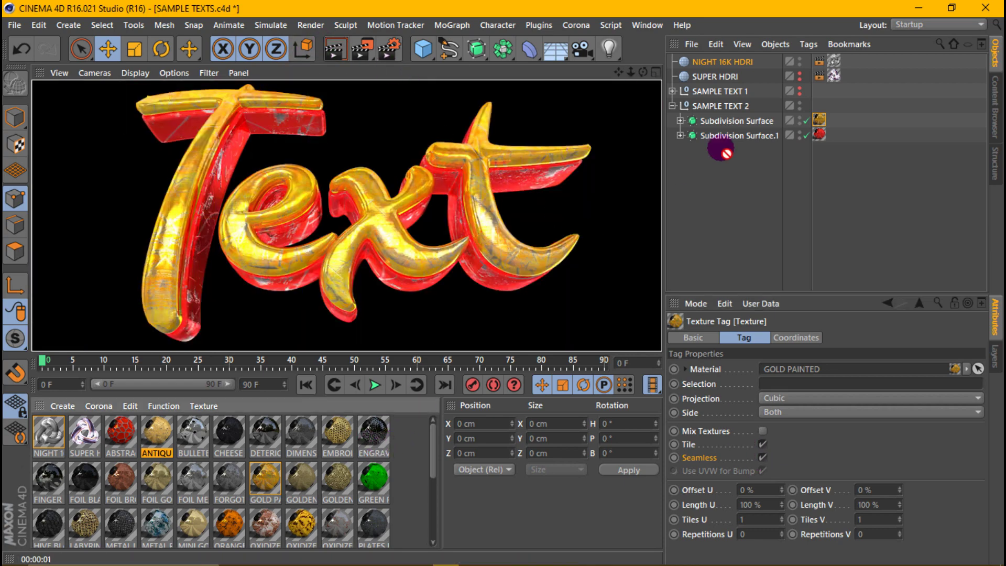
pyautogui.click(335, 50)
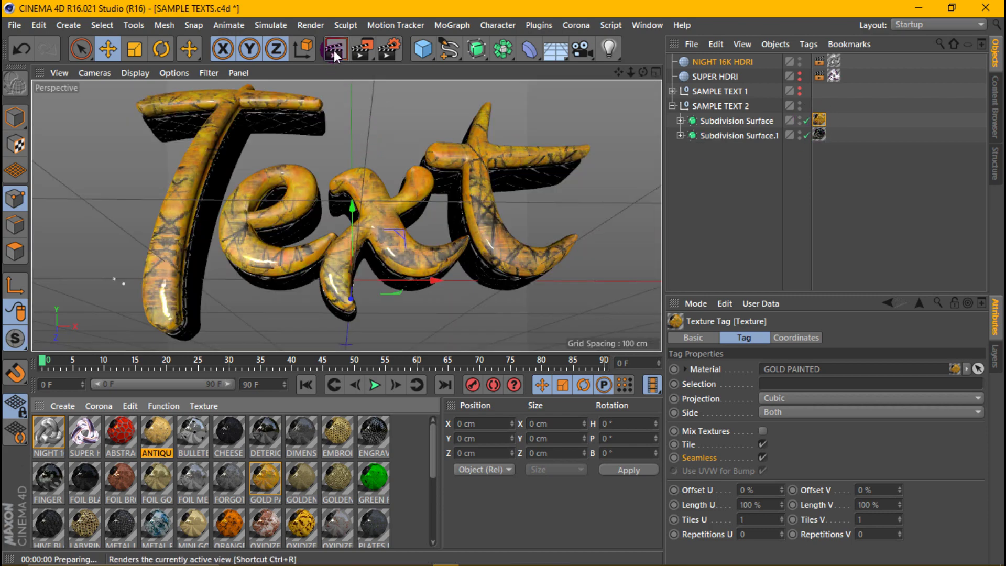